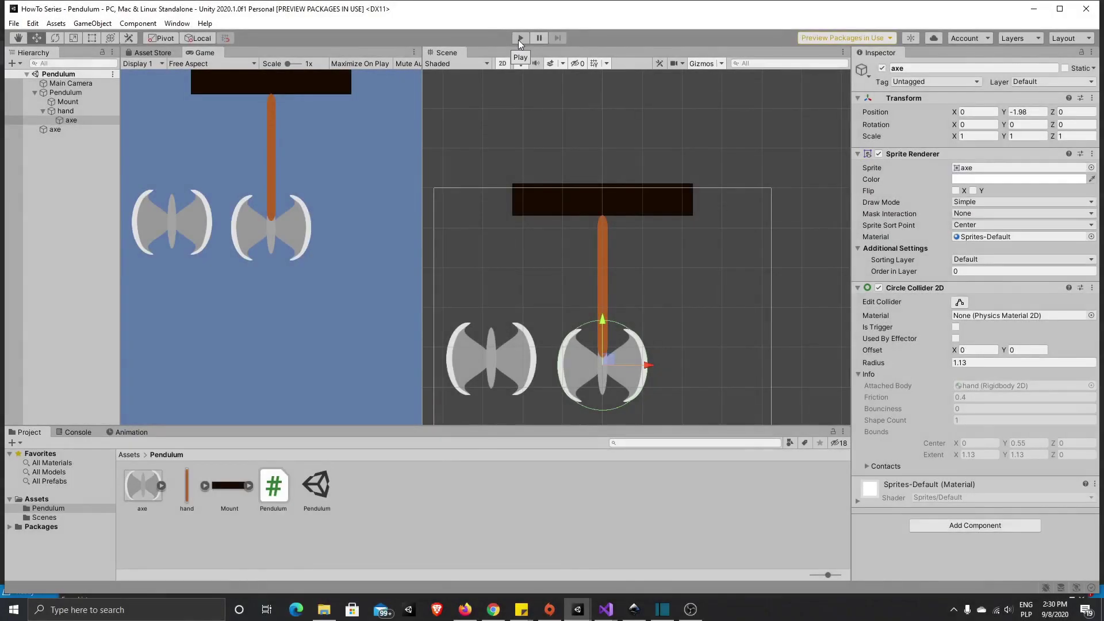
Run the finished pendulum scene to preview the swinging axe
left_click(520, 38)
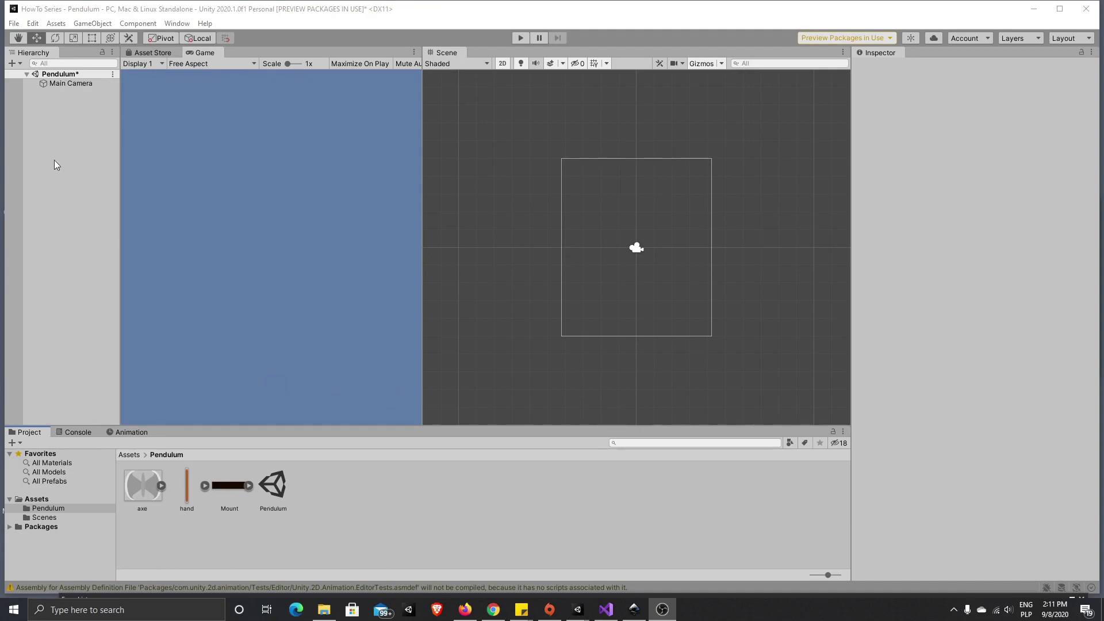
Create an empty game object in the scene and rename it Pendulum
right_click(70, 153)
left_click(141, 272)
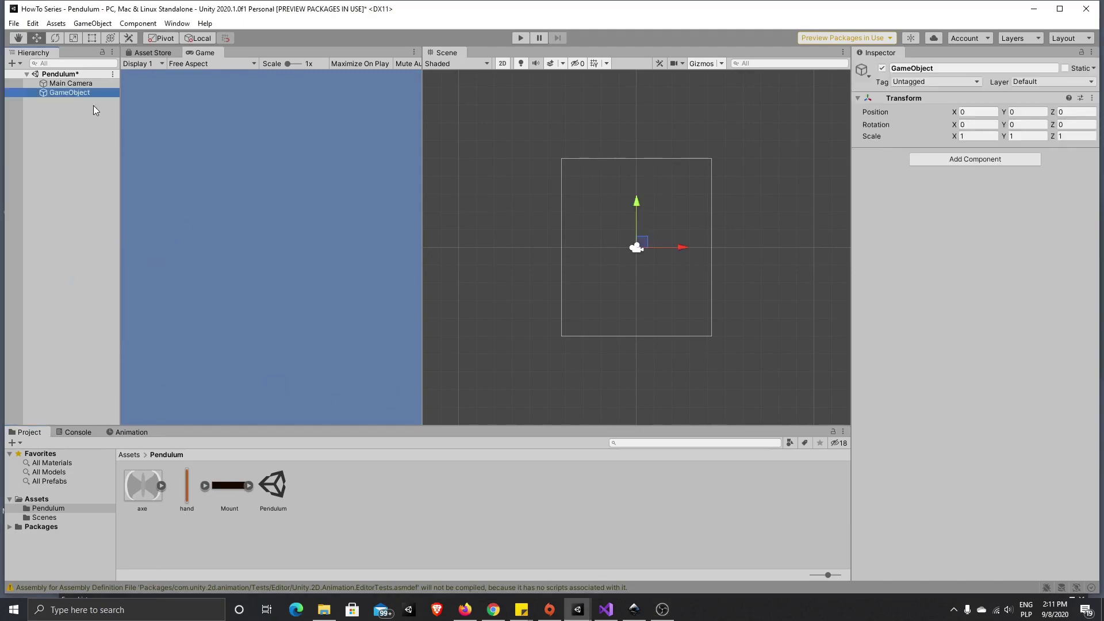
right_click(91, 83)
right_click(73, 92)
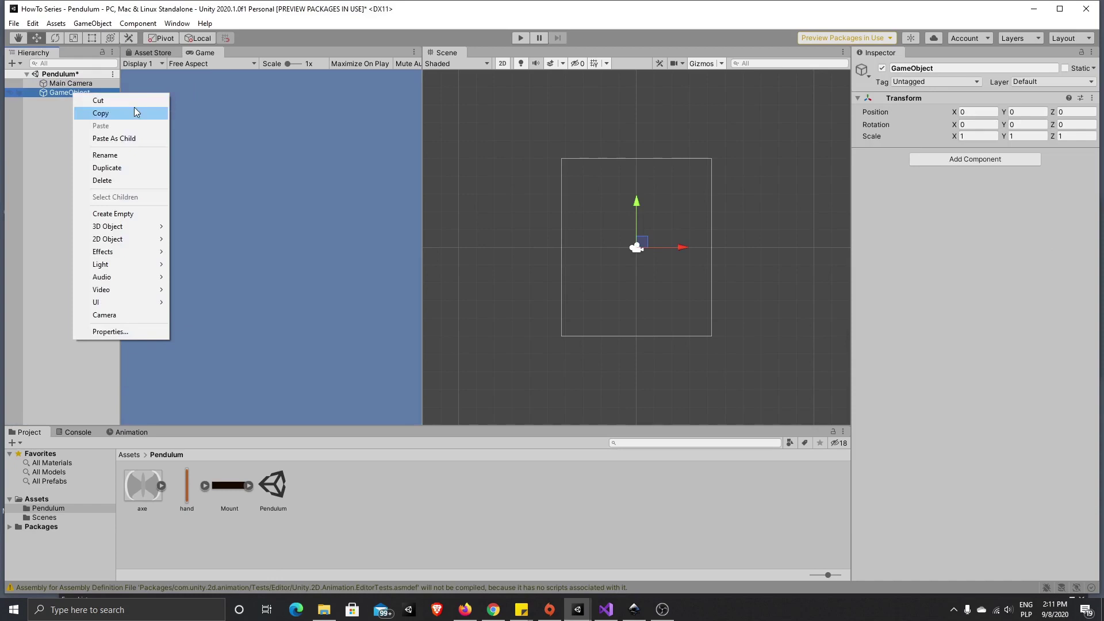
left_click(144, 156)
type("Pendulum")
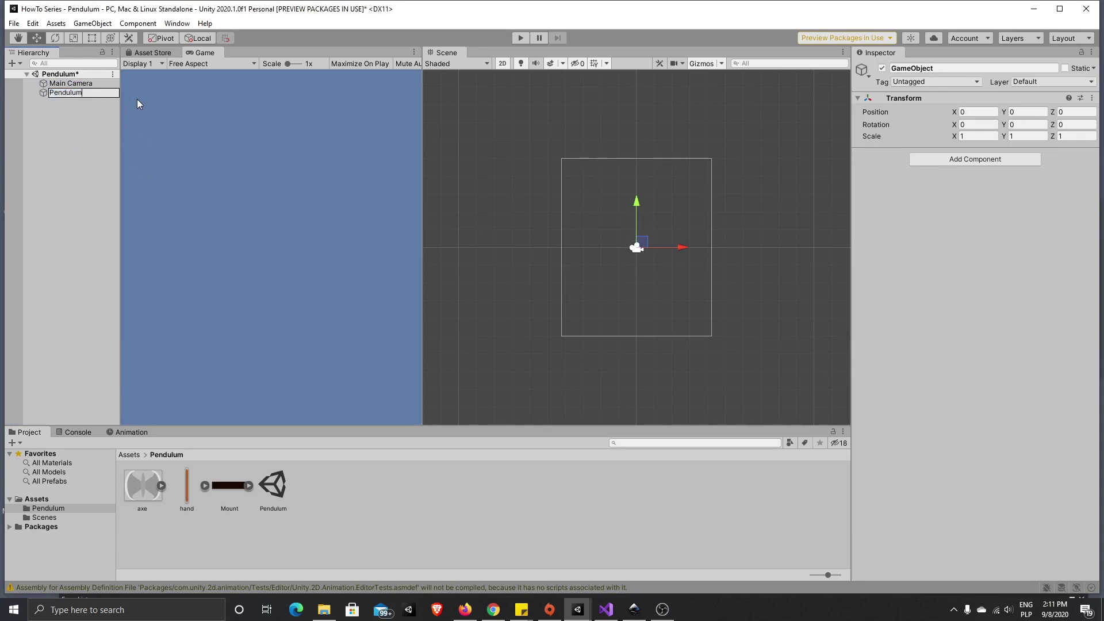
key("Return")
Add the Mount, hand and axe sprites to the scene as children of the Pendulum object
left_click_drag(223, 489, 68, 93)
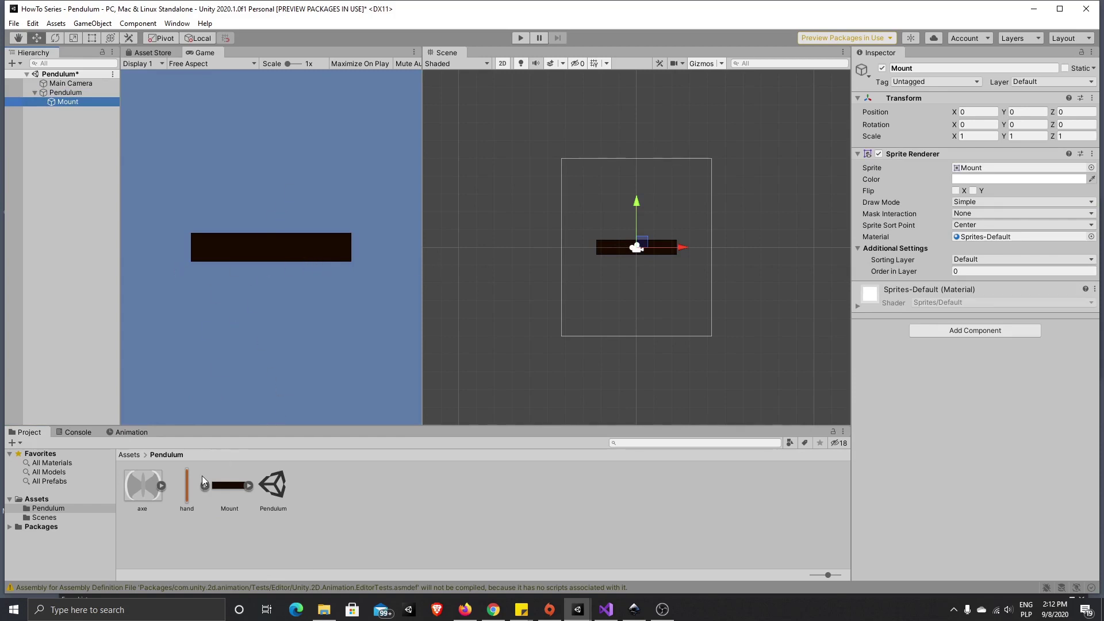
left_click_drag(185, 485, 68, 92)
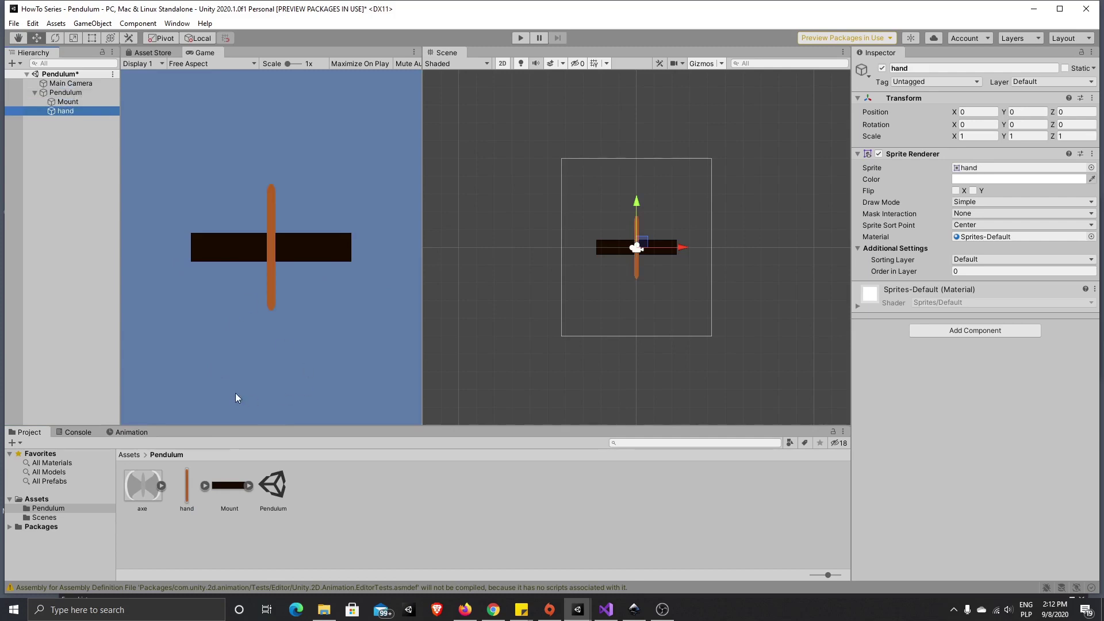
mouse_move(60, 112)
left_mouse_down()
mouse_move(58, 102)
mouse_move(60, 110)
left_mouse_up()
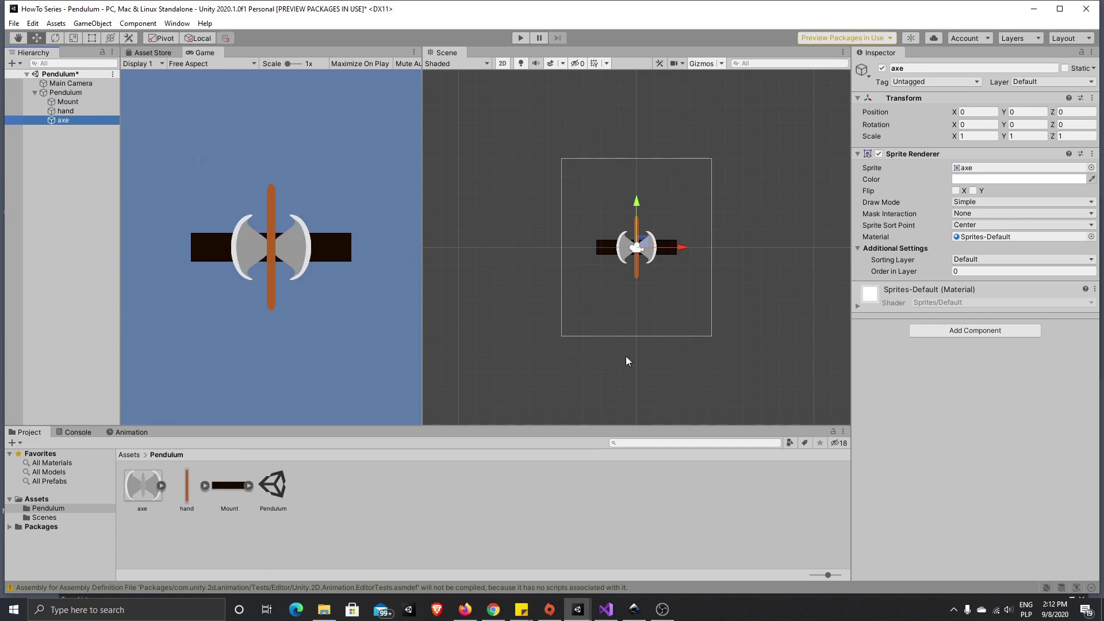
Move the Mount up to the camera frame's upper edge and place the hand directly beneath it at about Y 2.53
left_click(87, 102)
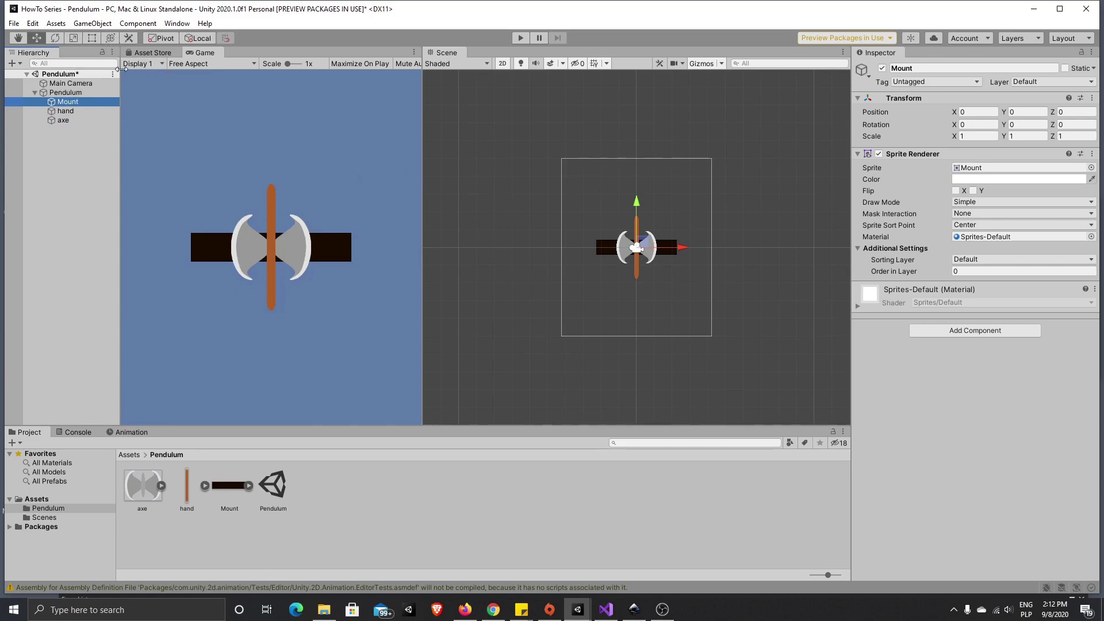
left_click(73, 39)
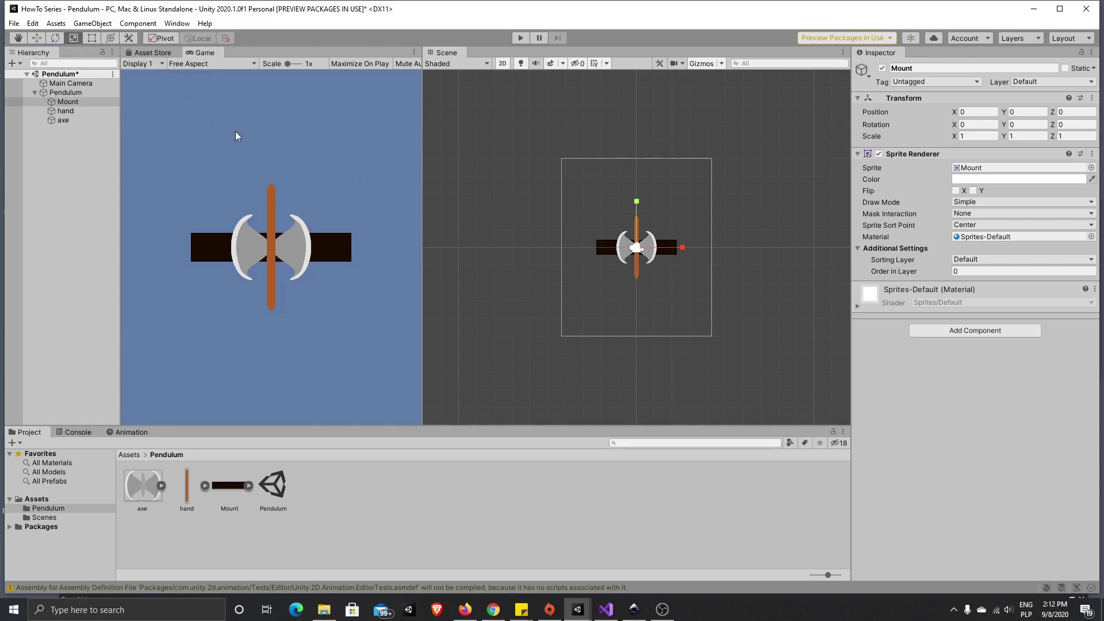
left_click(36, 38)
left_click_drag(640, 207, 643, 126)
left_click(65, 110)
left_click_drag(637, 201, 642, 157)
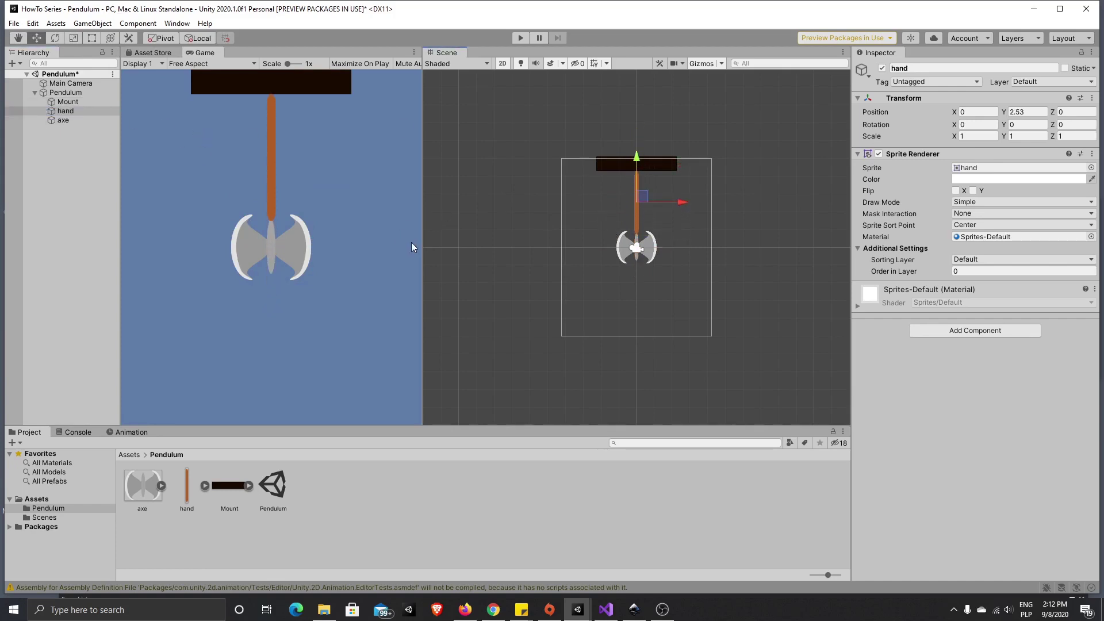
Raise the axe to about Y 0.55 over the hand's lower end and make it a child of hand
left_click(63, 120)
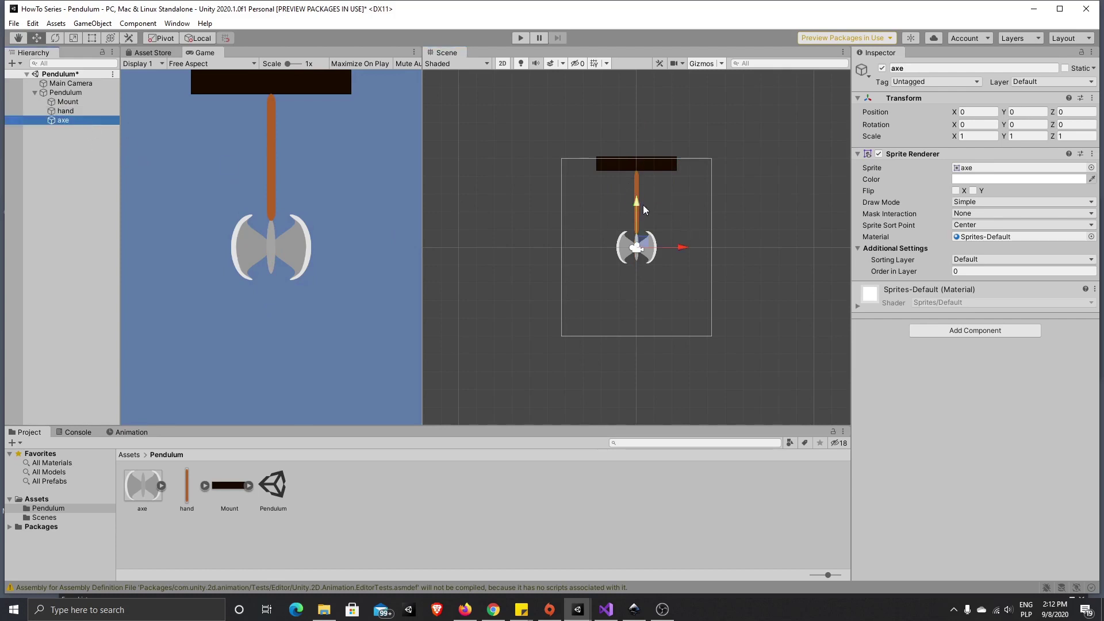
left_click_drag(637, 201, 640, 192)
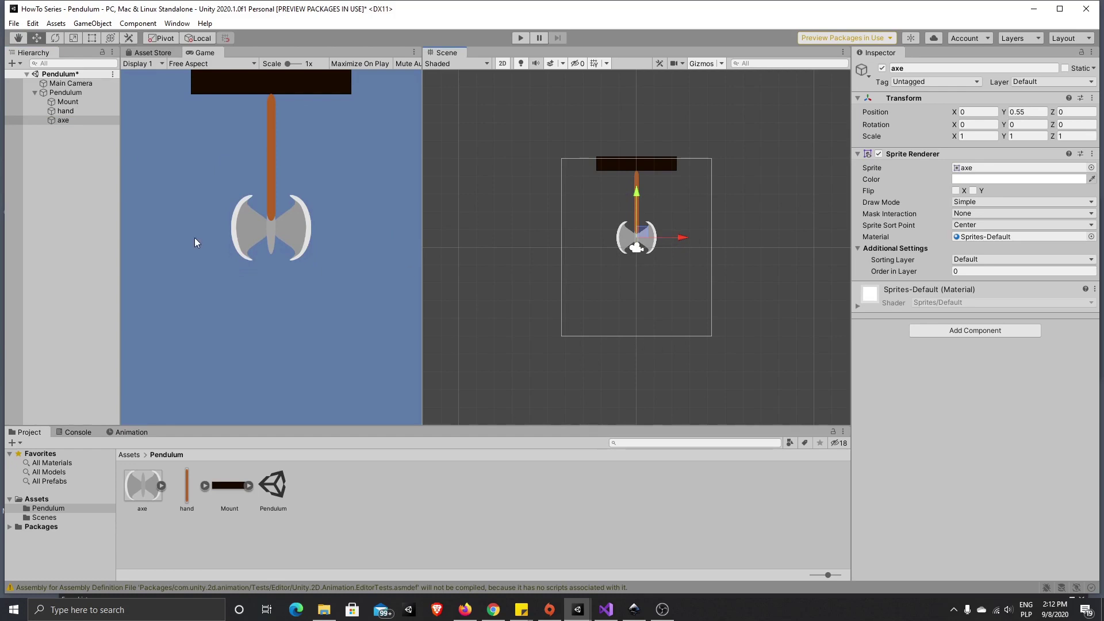
left_click_drag(75, 120, 78, 110)
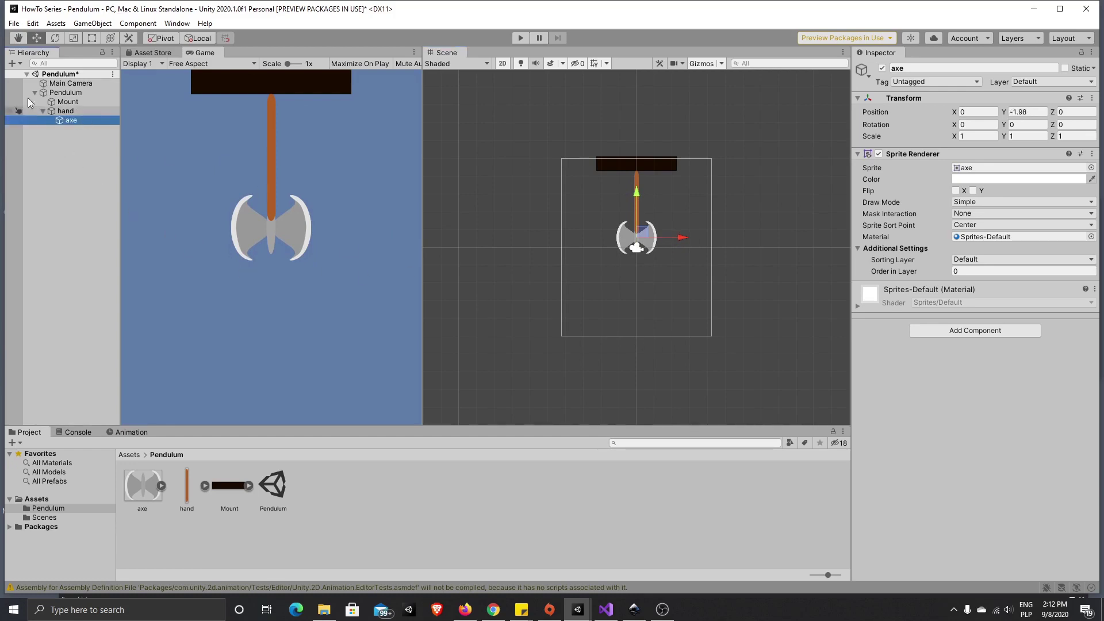
Add a Hinge Joint 2D component to the hand object and collapse its Rigidbody 2D settings
left_click(80, 110)
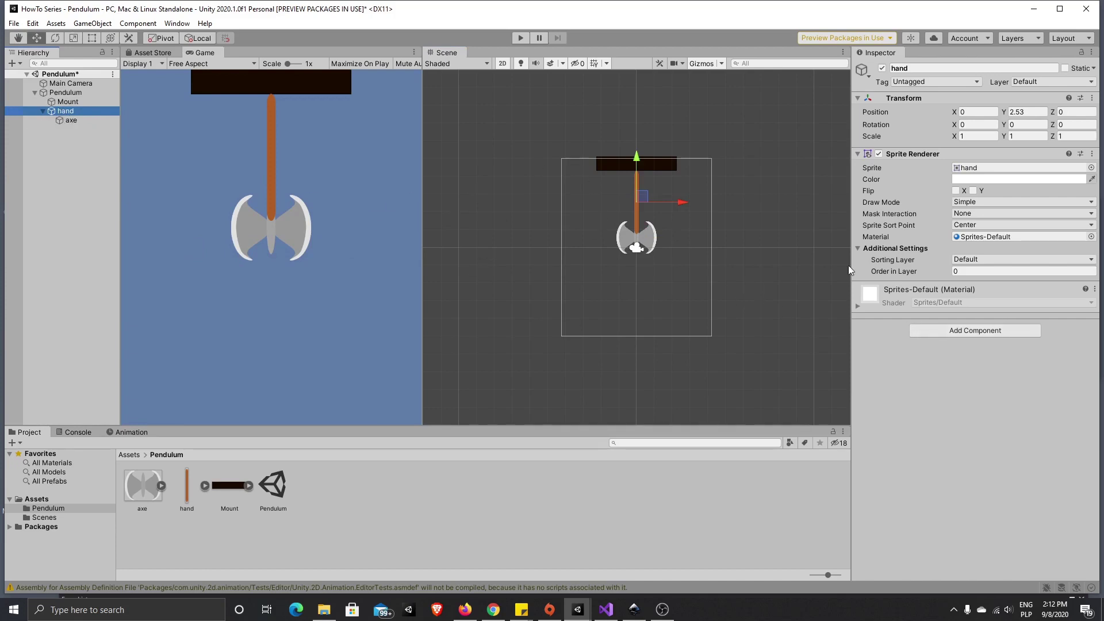
left_click(996, 330)
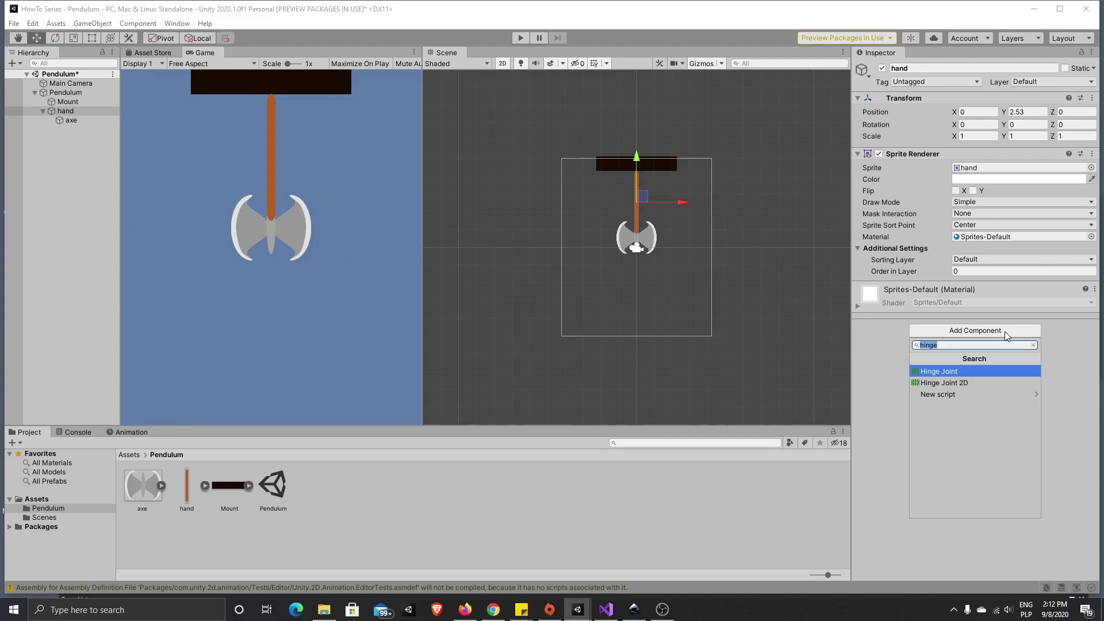
left_click(982, 382)
scroll(1000, 293, "down", 5)
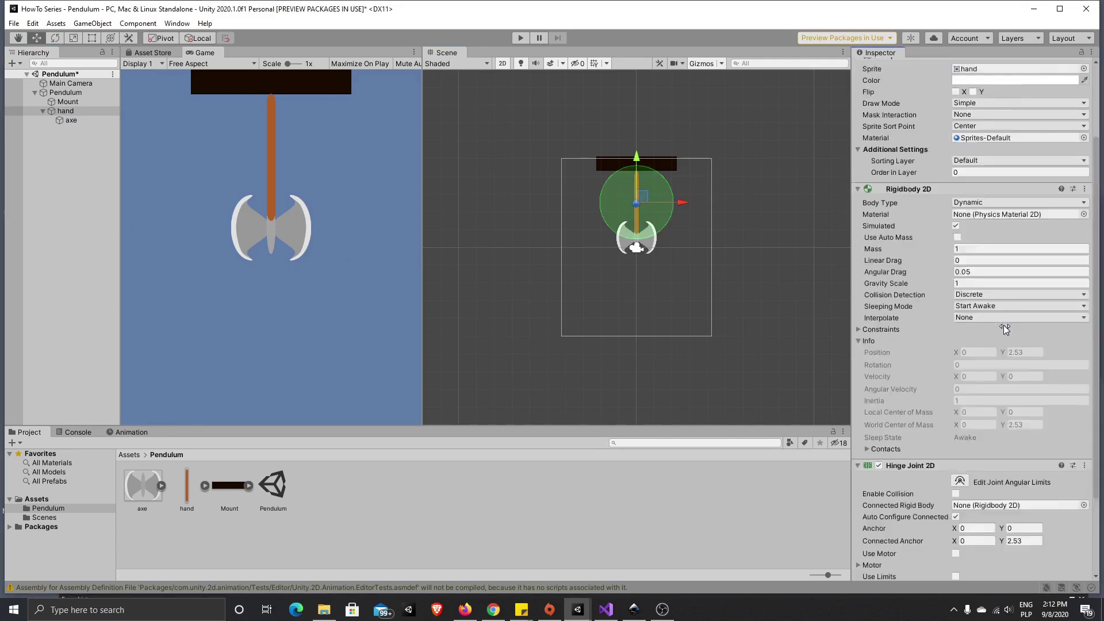
scroll(1000, 322, "up", 5)
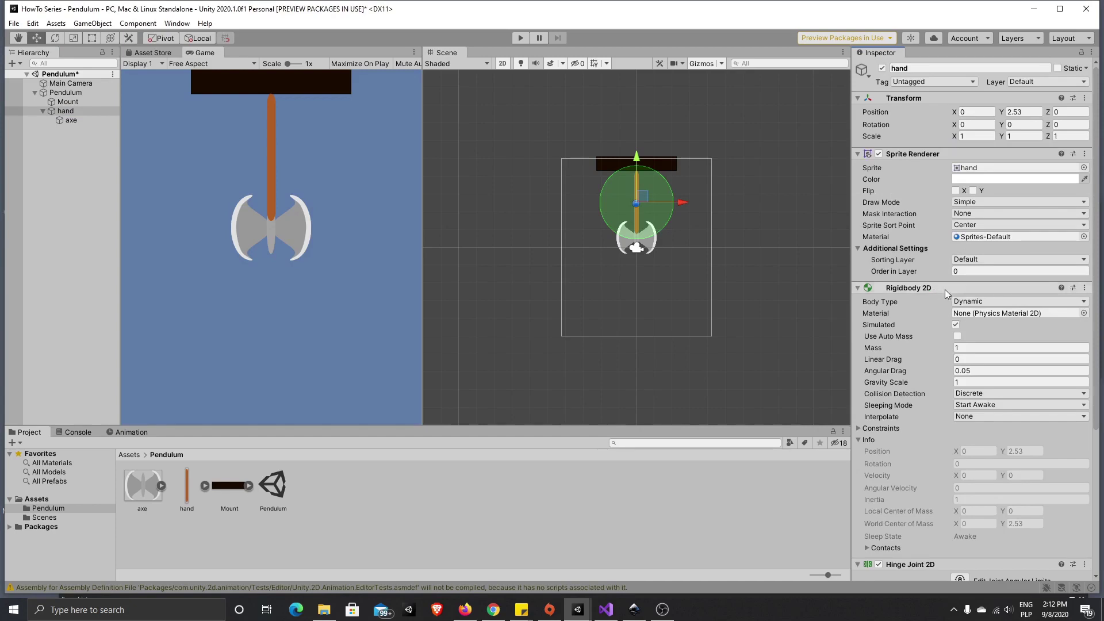
double_click(858, 289)
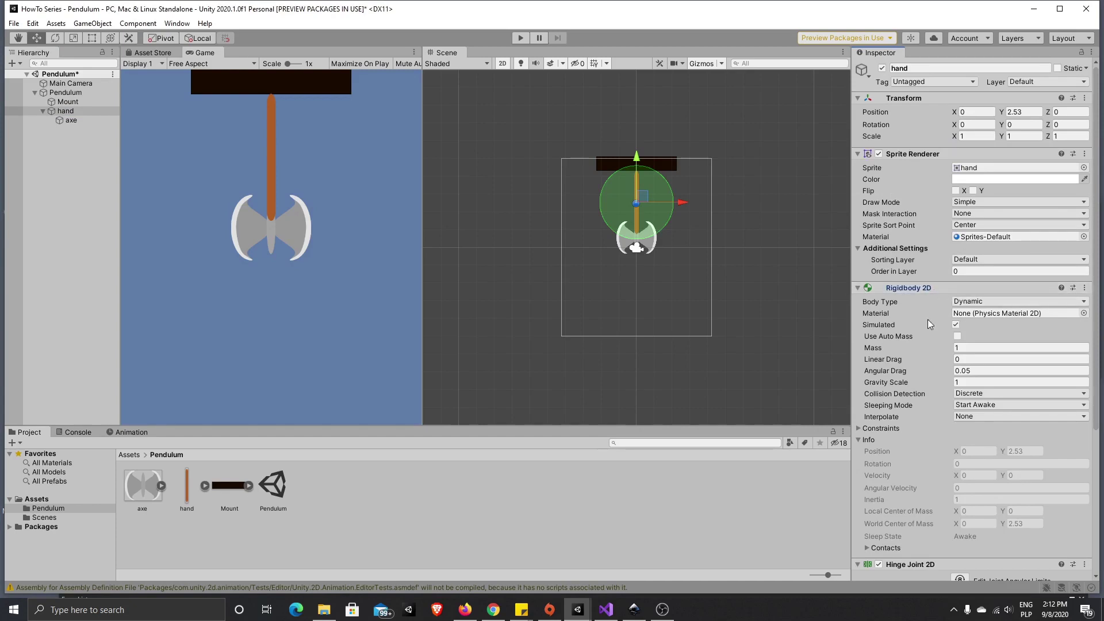
left_click(859, 288)
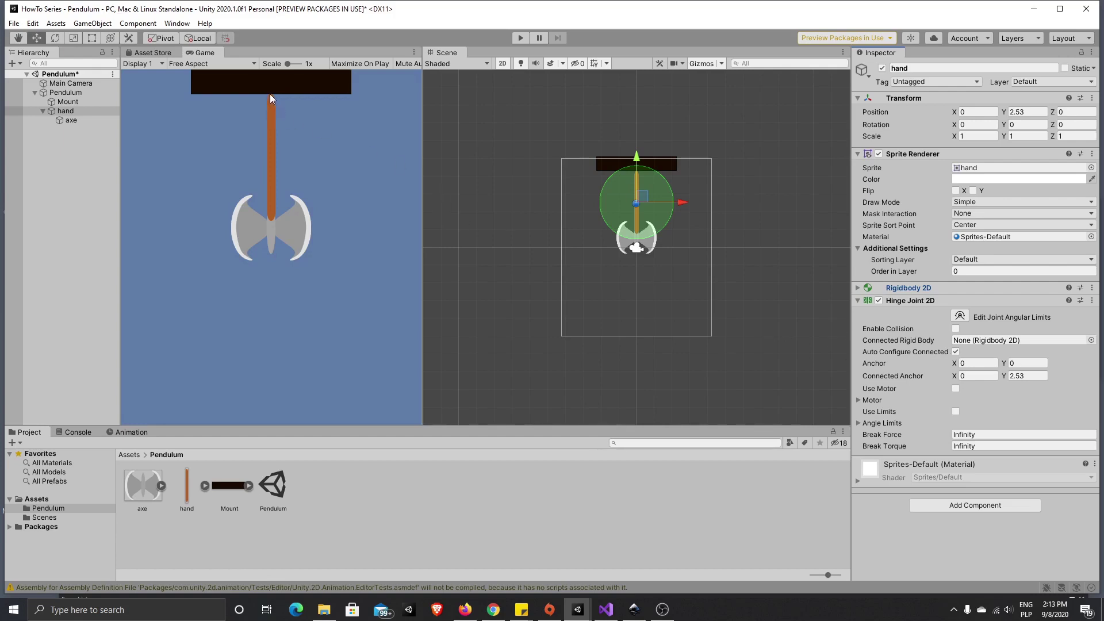
Set the hinge joint's anchor Y to 1.79 so the pivot sits at the hand's upper end
scroll(648, 175, "up", 5)
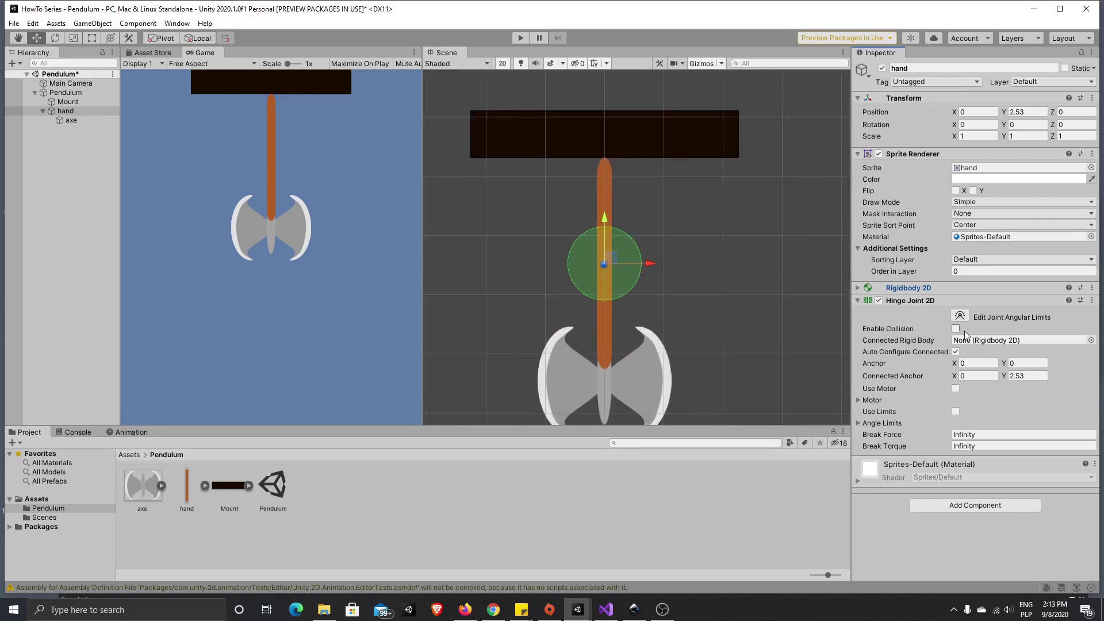
left_click(1020, 363)
type("0.52")
left_click_drag(1020, 363, 1032, 350)
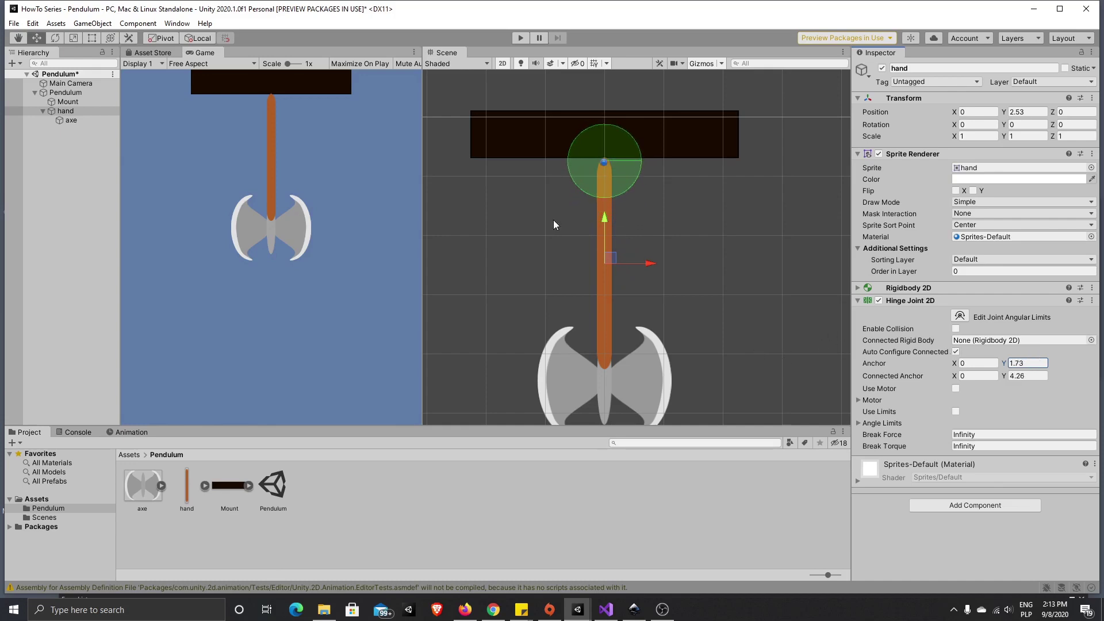
left_click_drag(1006, 361, 1011, 364)
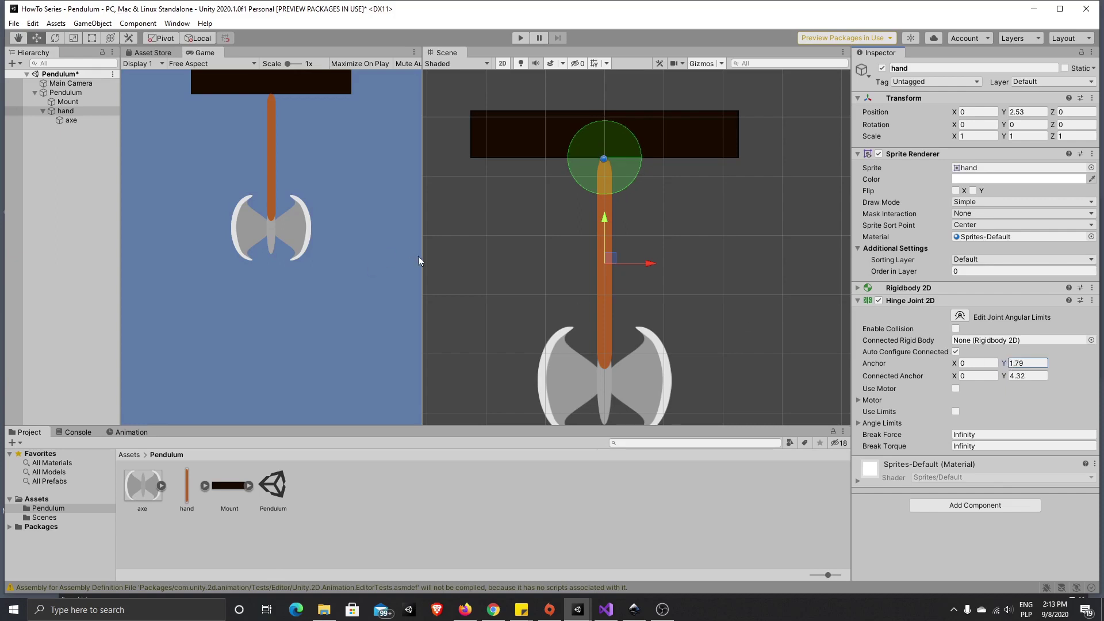
right_click(334, 498)
left_click(322, 539)
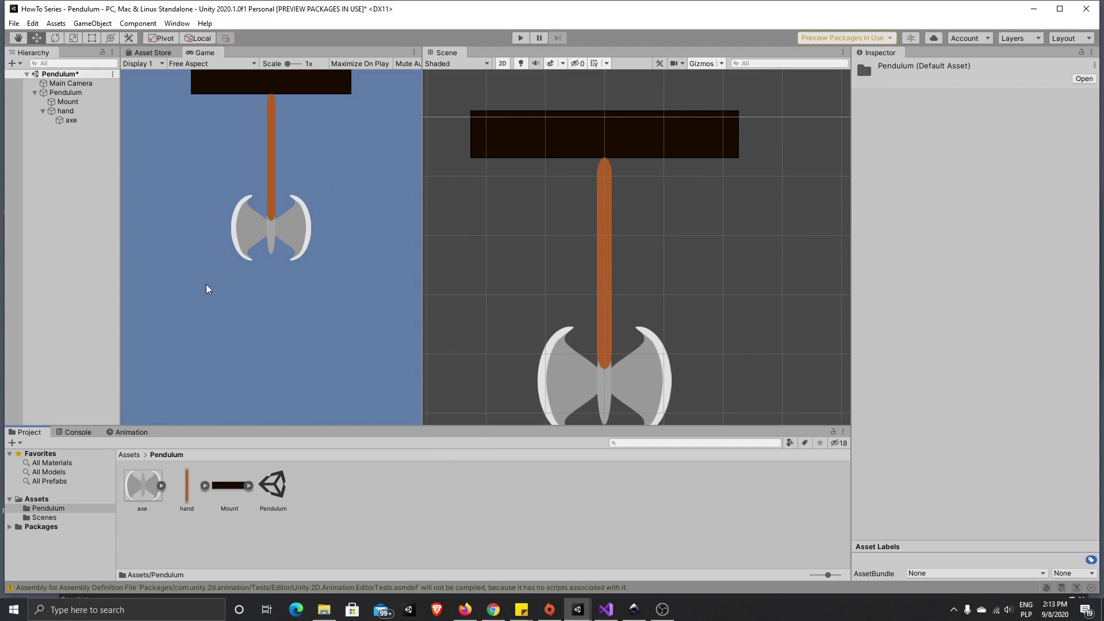
left_click(70, 111)
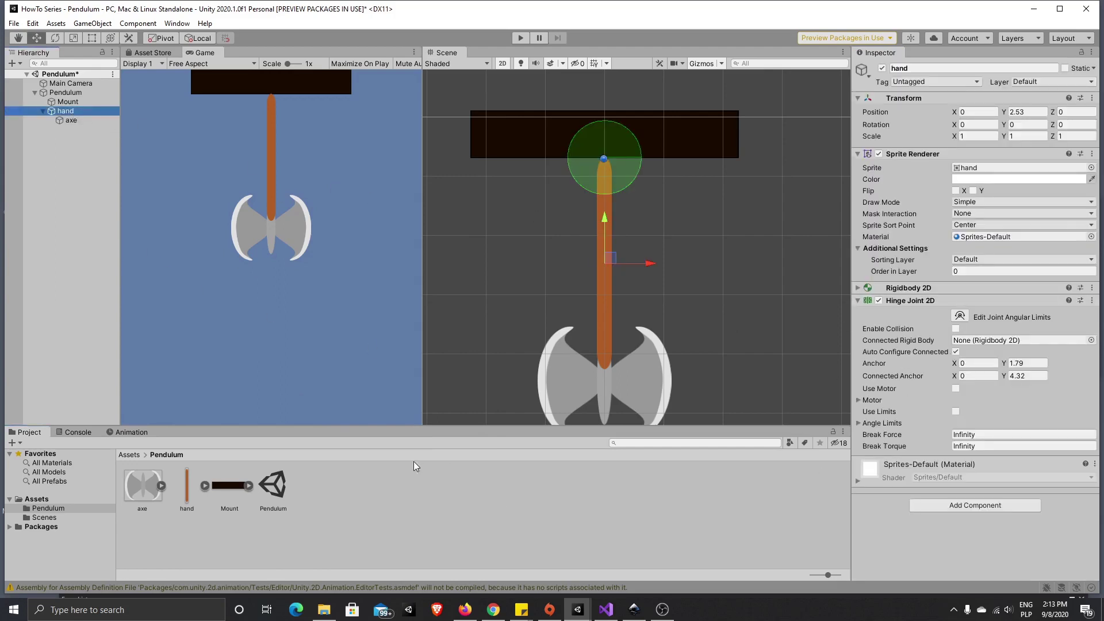
Create a C# script named Pendulum in the Pendulum assets folder and open it in Visual Studio
right_click(366, 495)
mouse_move(445, 192)
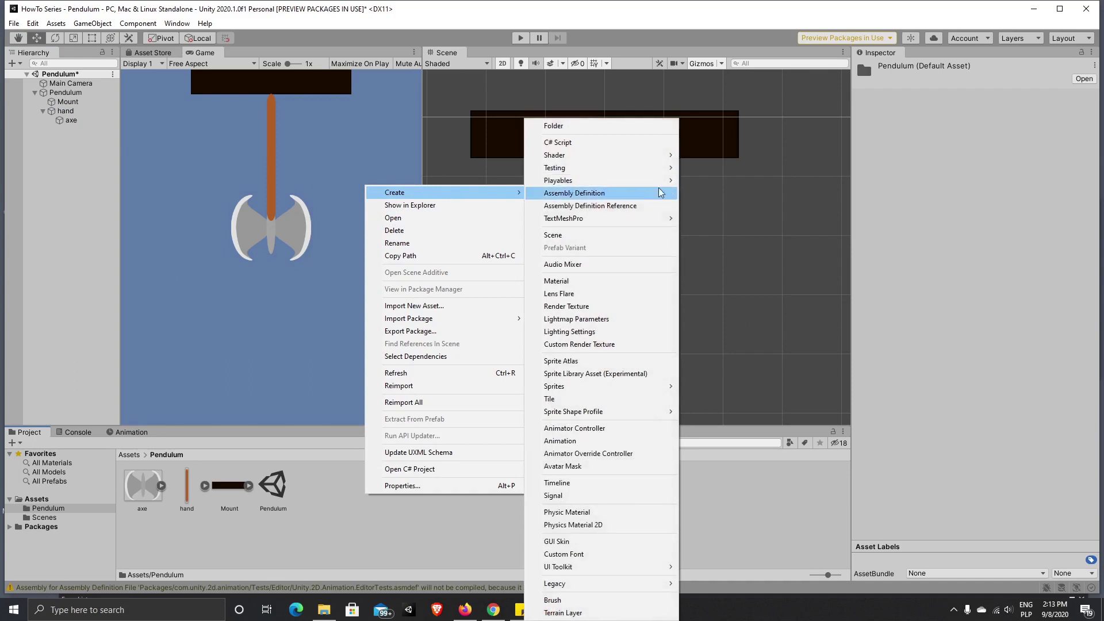
left_click(615, 142)
type("Pendulum")
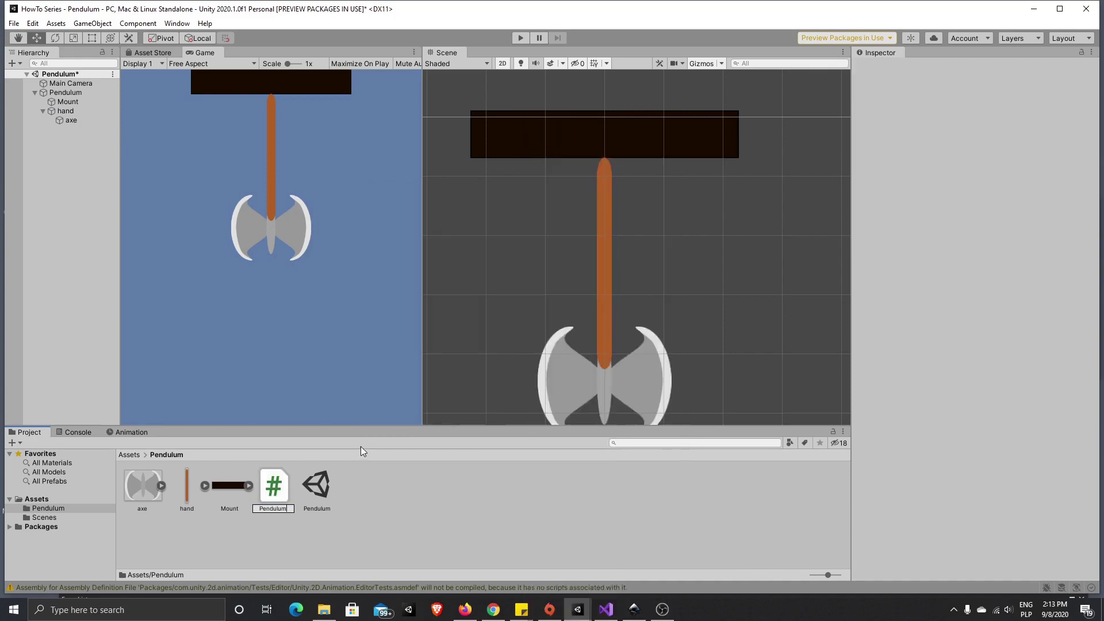
key("Return")
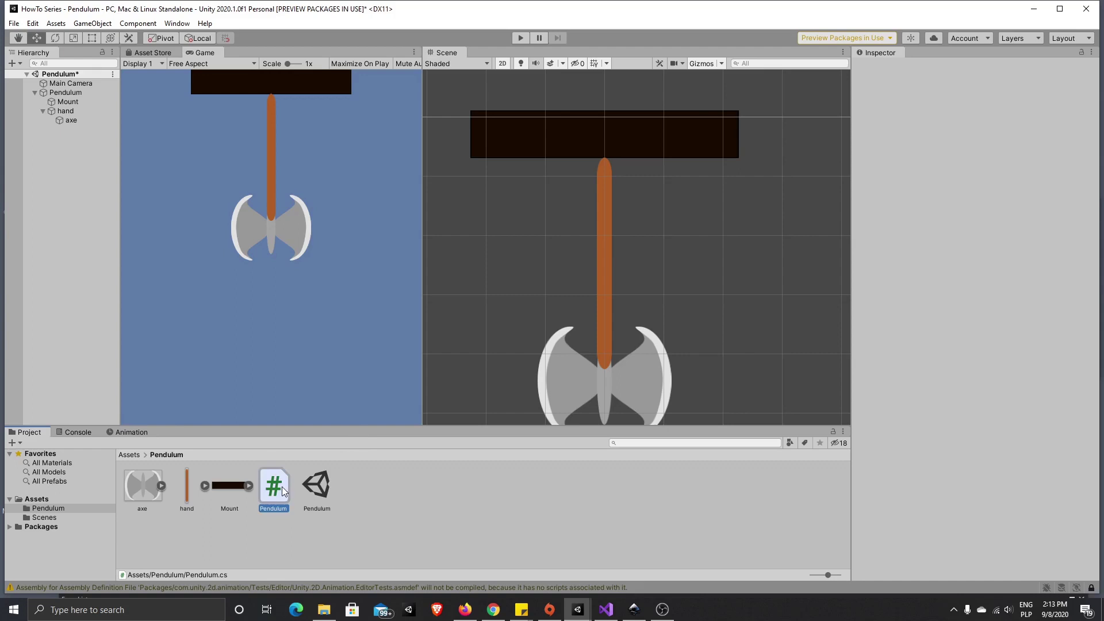
key("Return")
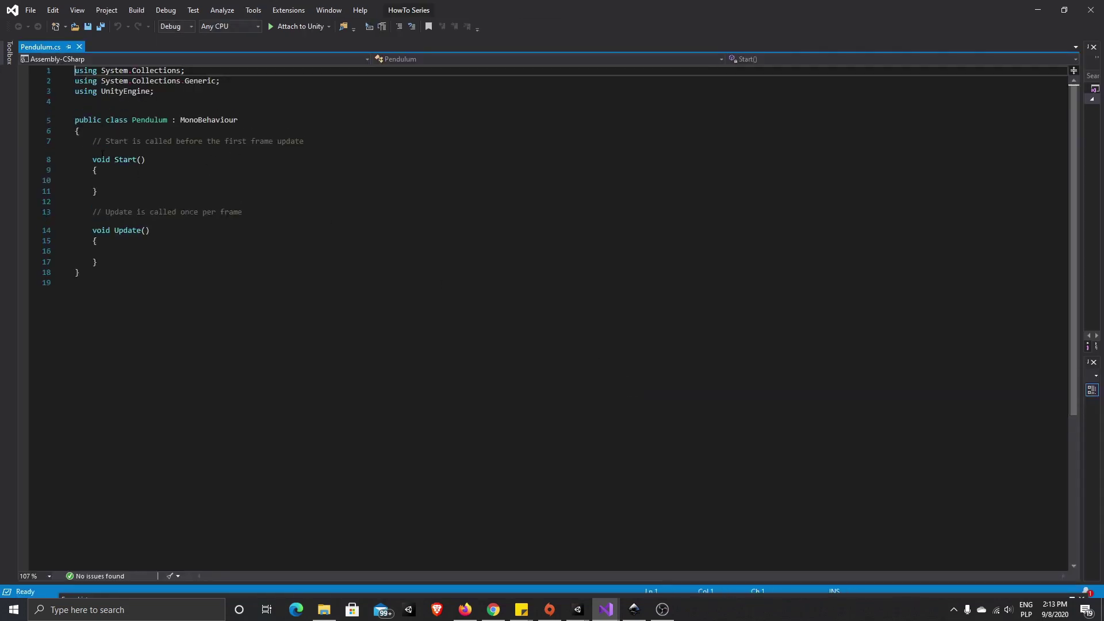
Enlarge the code text and declare a Rigidbody2D field named rgb2d at the beginning of the Pendulum class
left_click(191, 190)
scroll(192, 190, "up", 8, "ctrl")
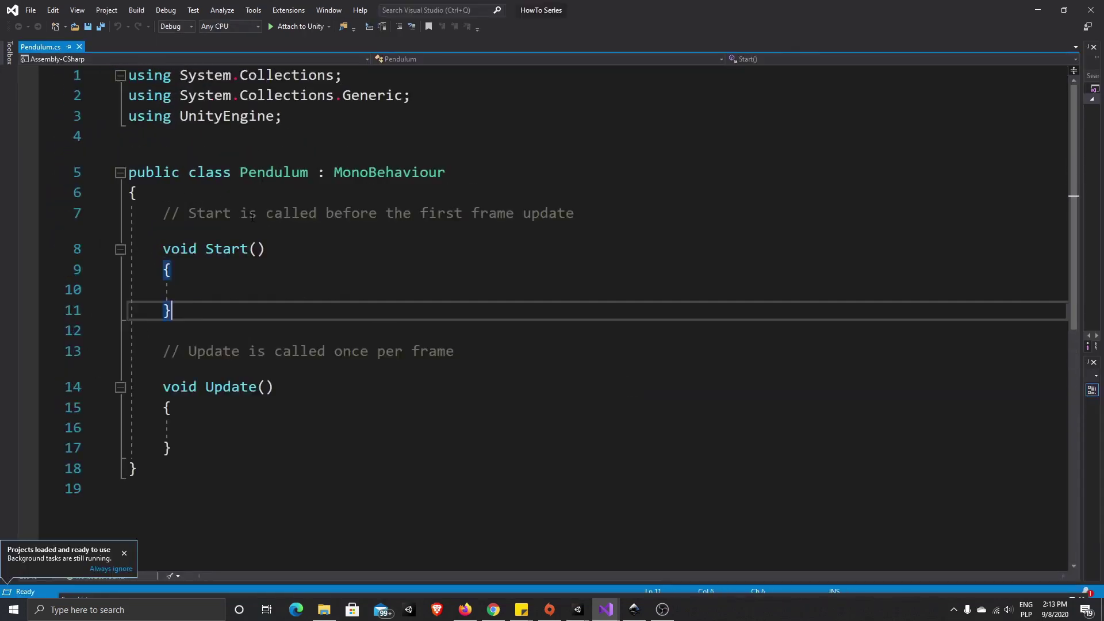
left_click(184, 237)
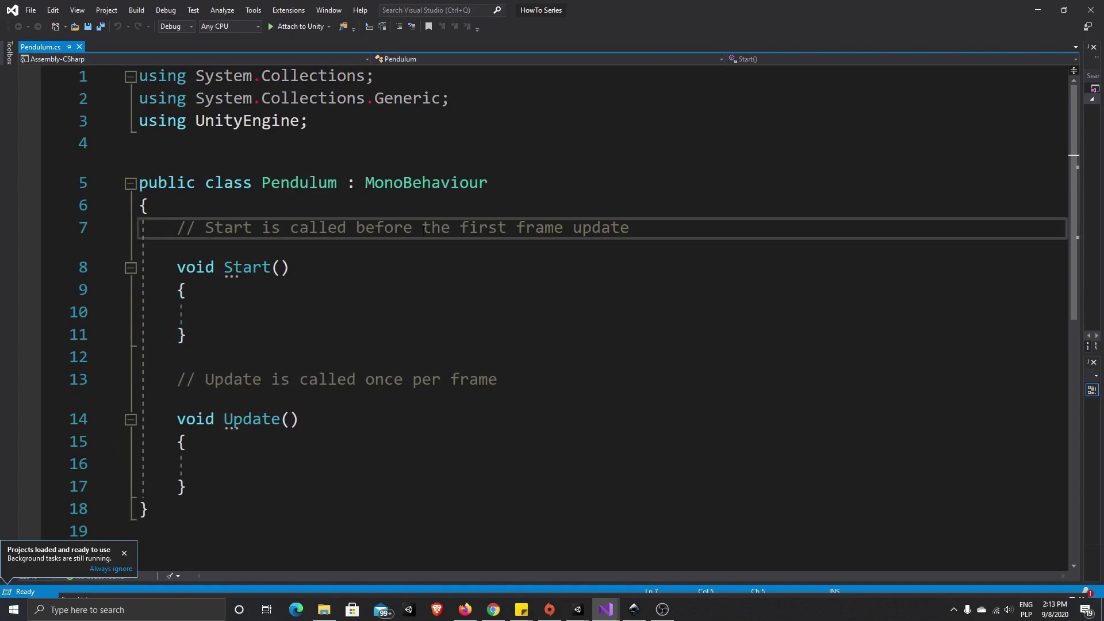
key("Return")
key("Up")
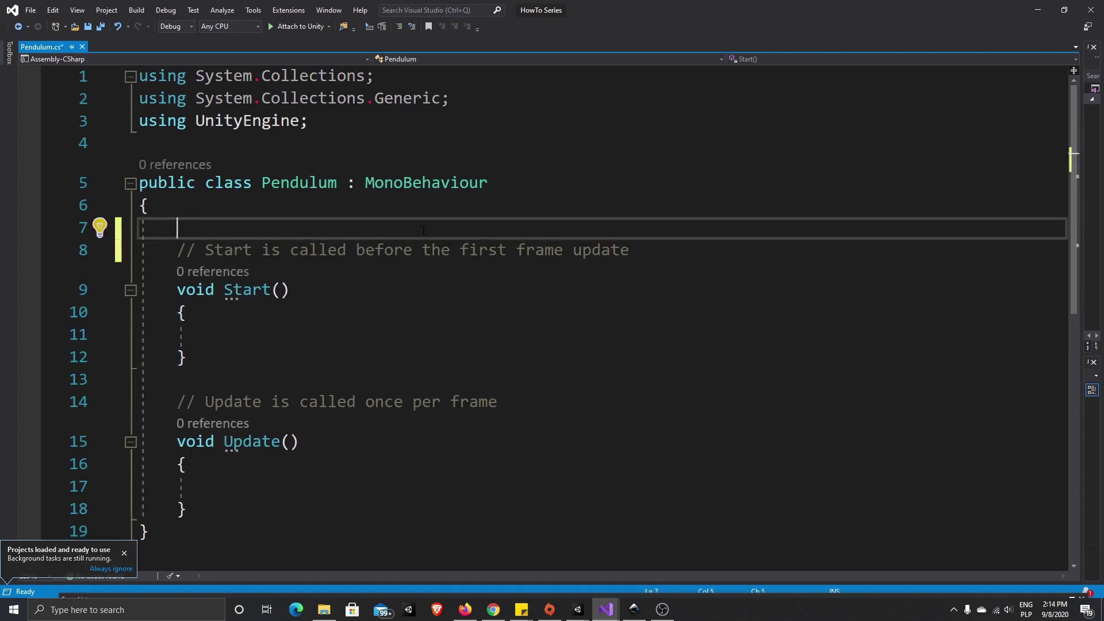
type("Rigi")
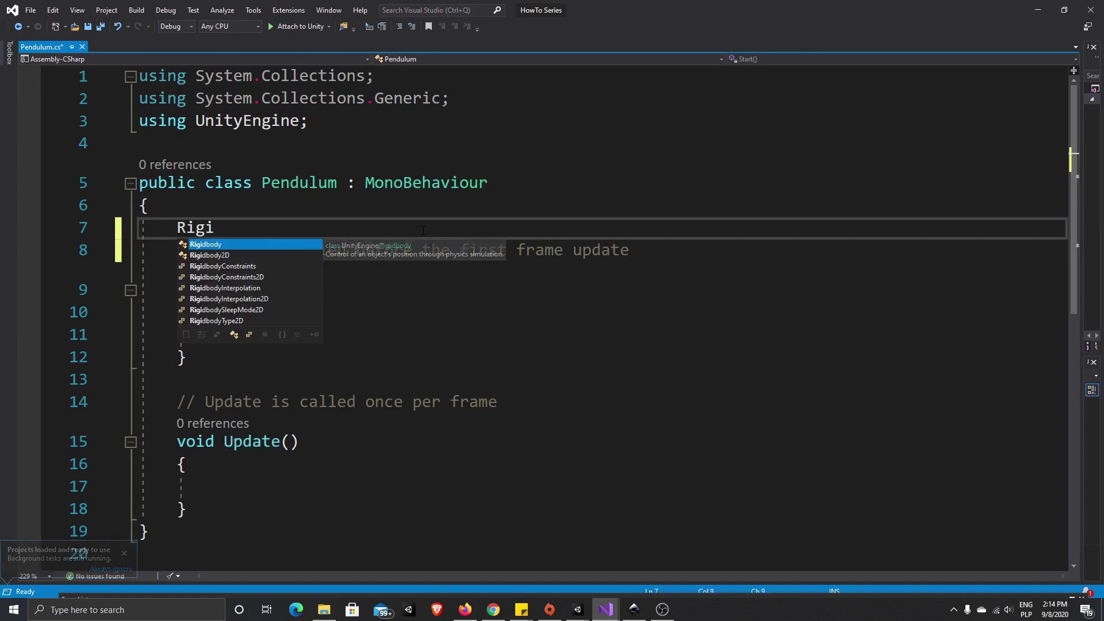
key("Down")
key("Tab")
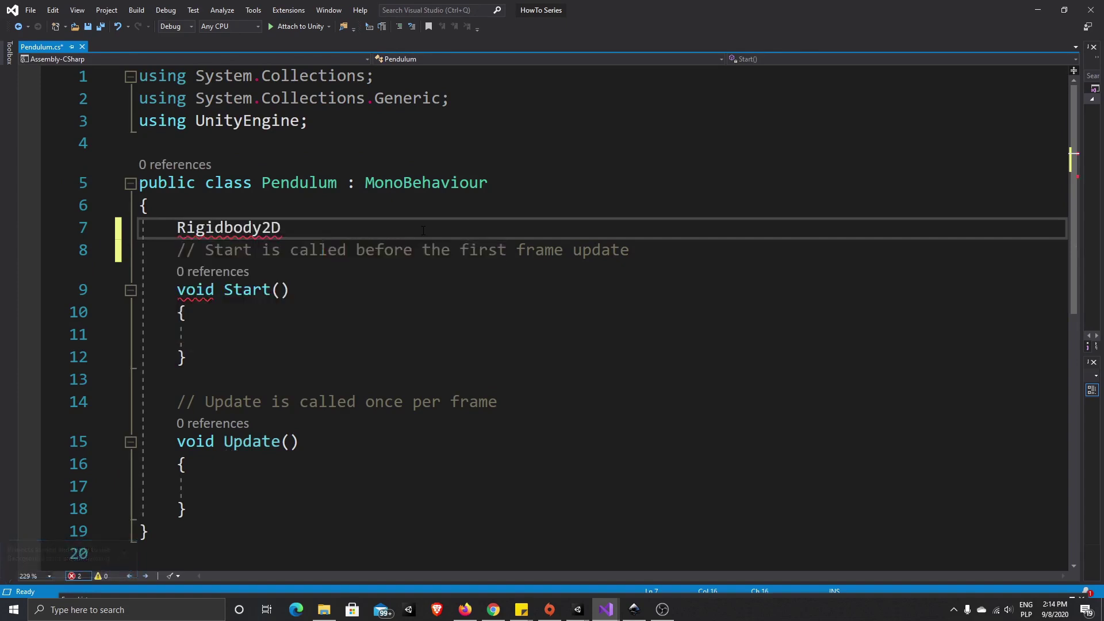
type("rg")
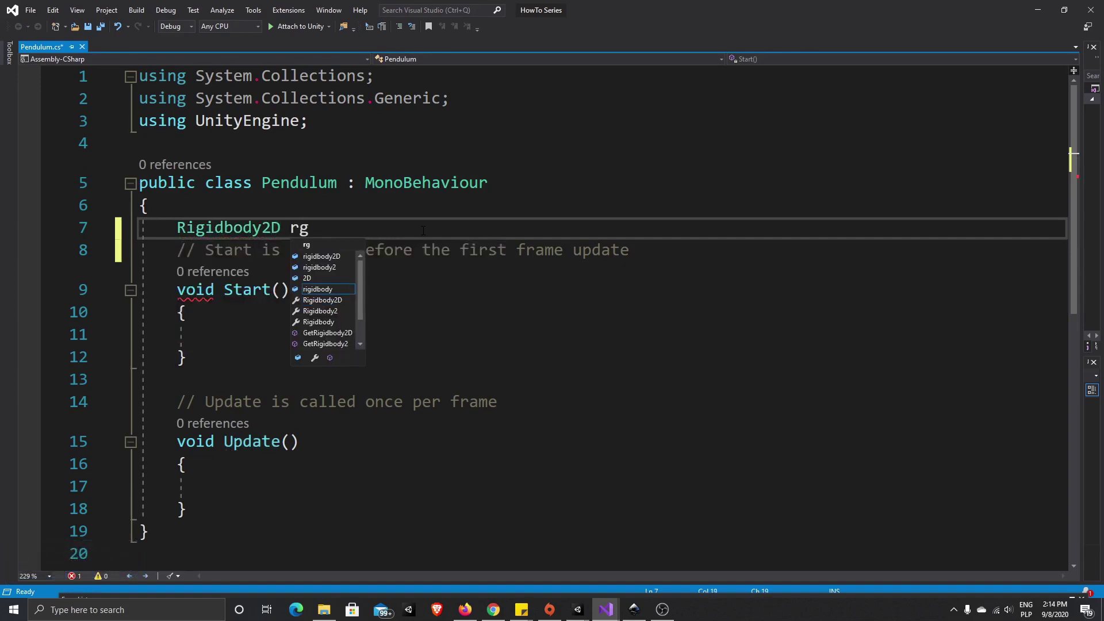
type("b2d")
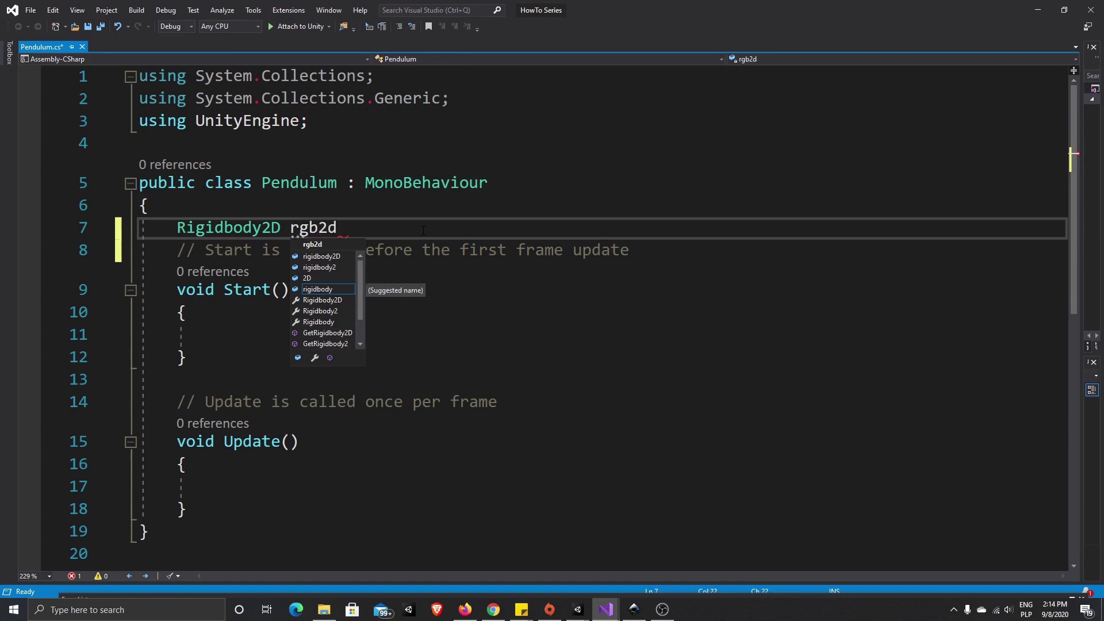
type(";")
key("Return")
key("Return")
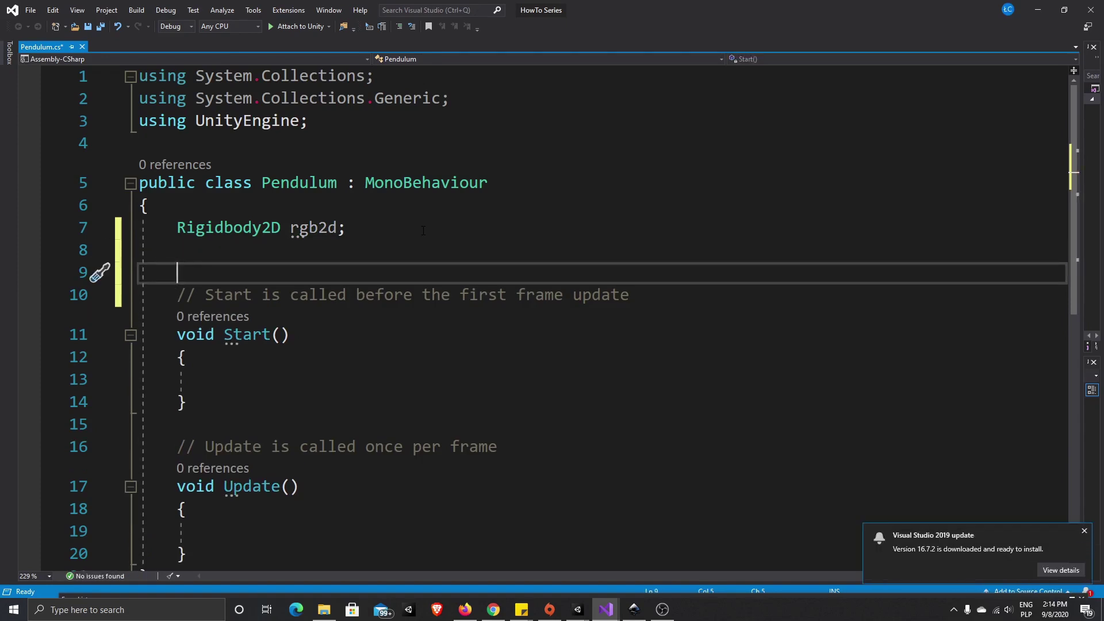
Declare a public float field named moveSpeed below the rgb2d declaration
type("public")
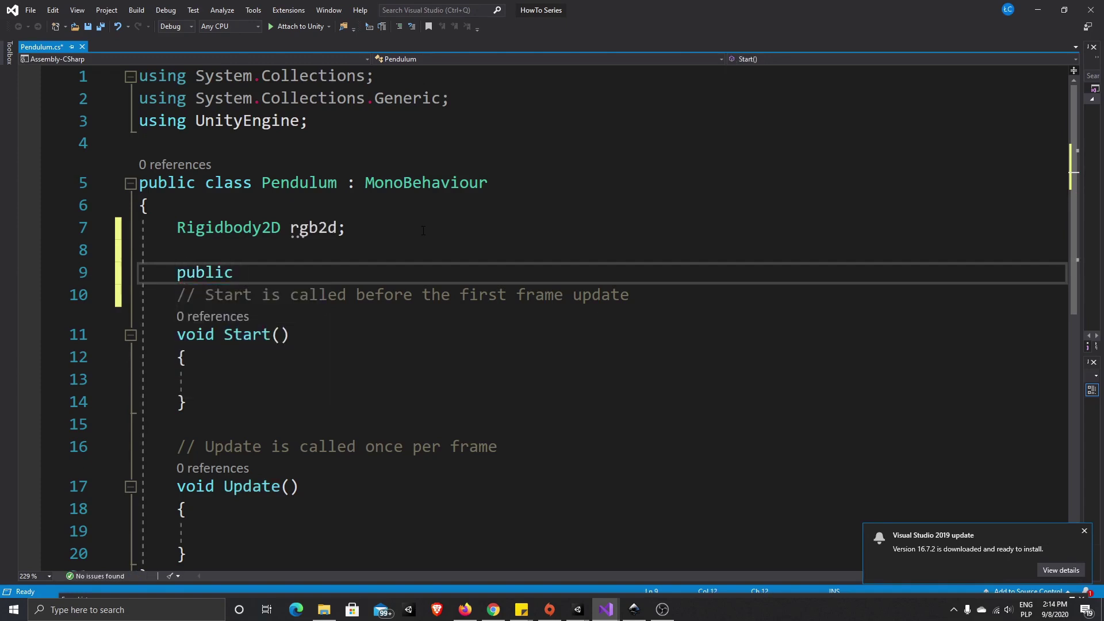
type(" float")
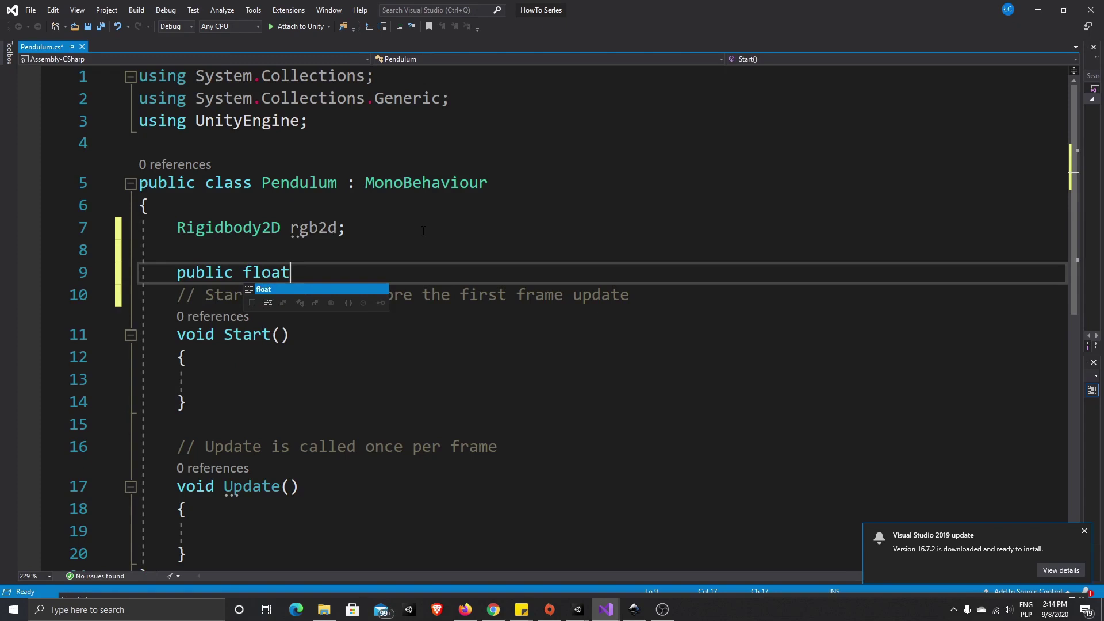
type(" move")
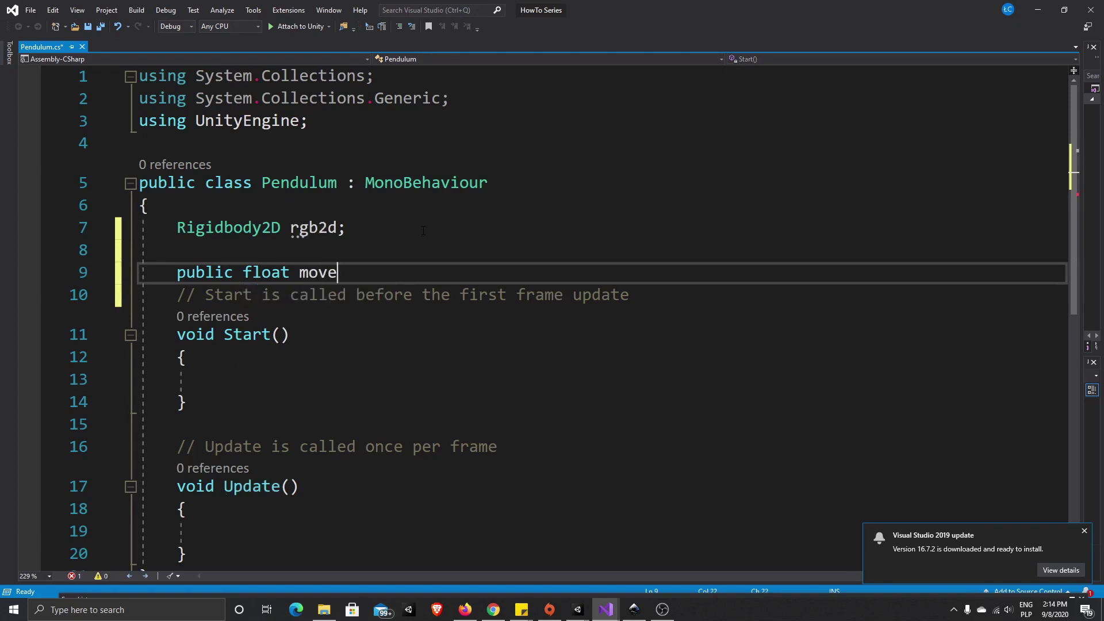
type("Speed")
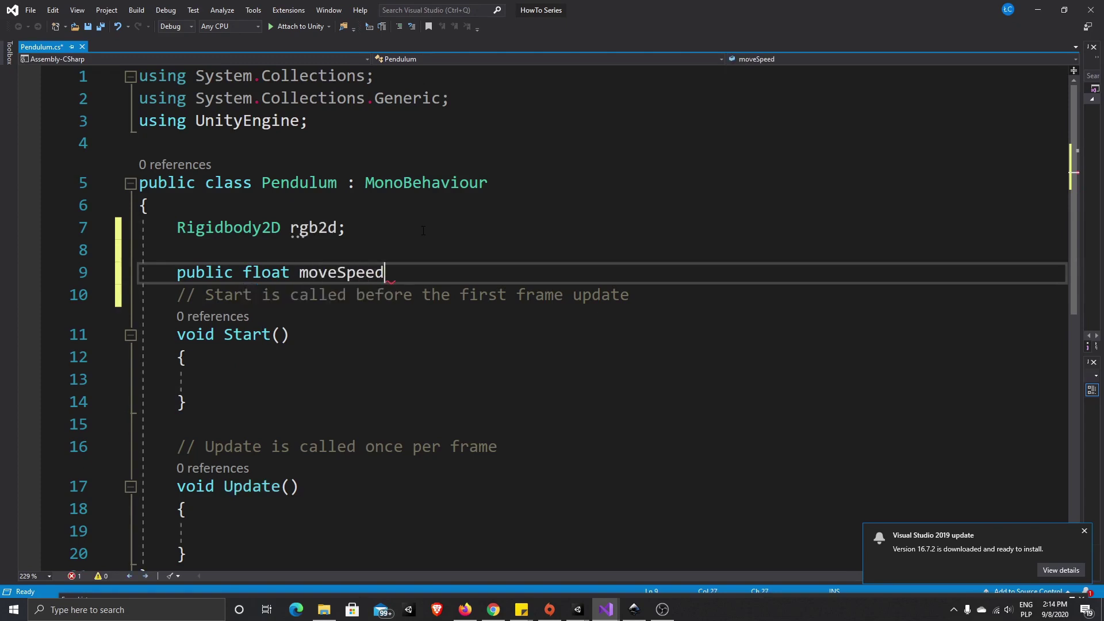
type(";")
key("Return")
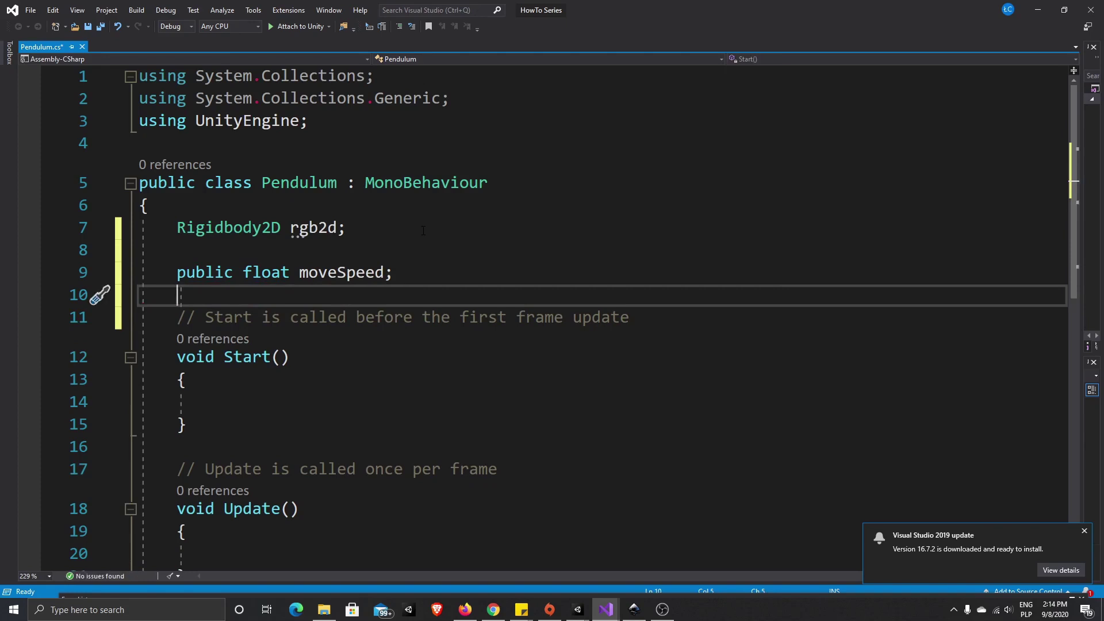
Declare the public float fields leftAngle and rightAngle below moveSpeed
type("public flot")
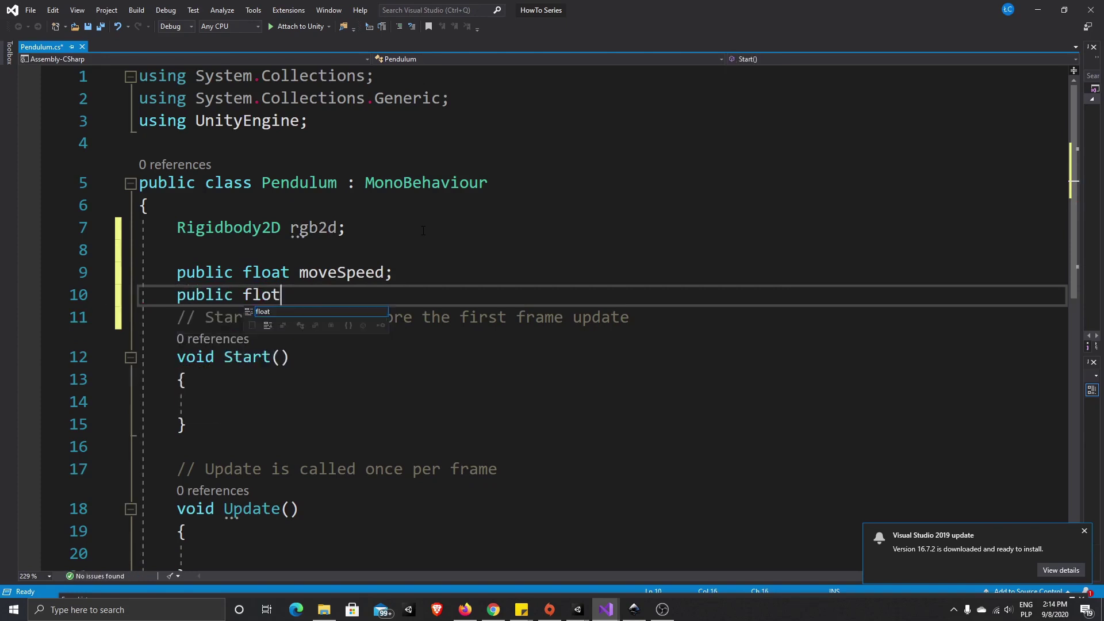
key("BackSpace")
type("at leftAngle;")
key("Return")
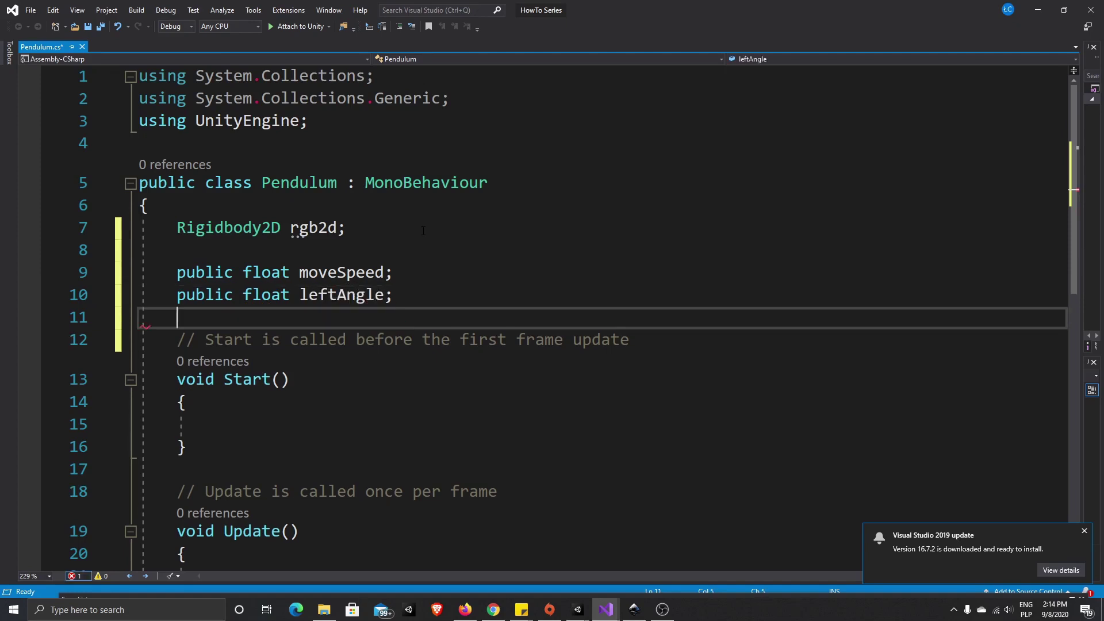
type("public")
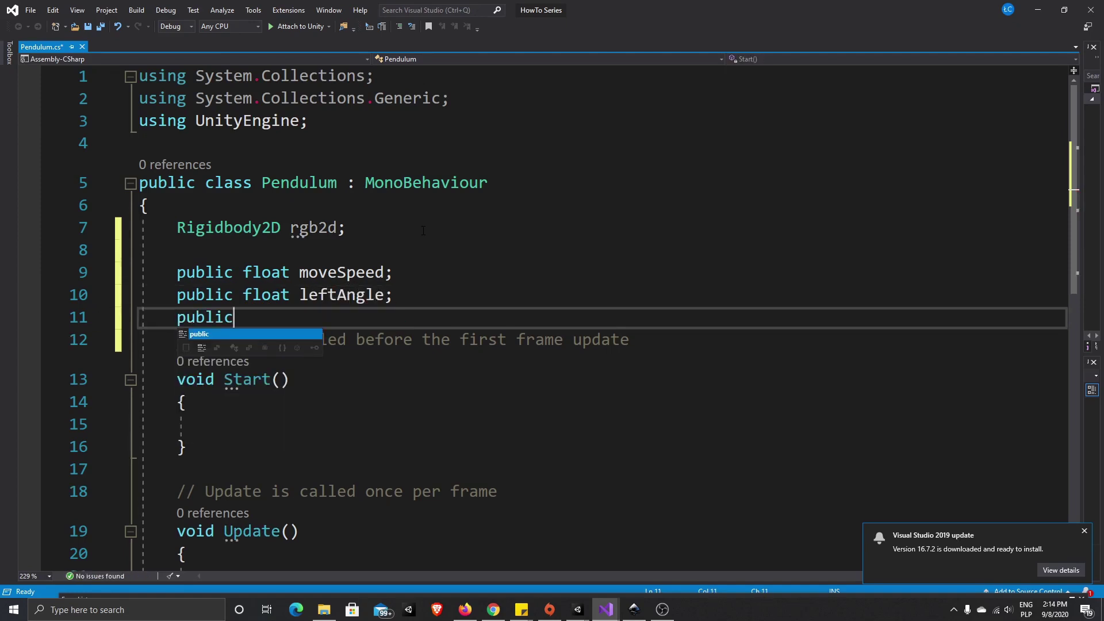
type(" float ")
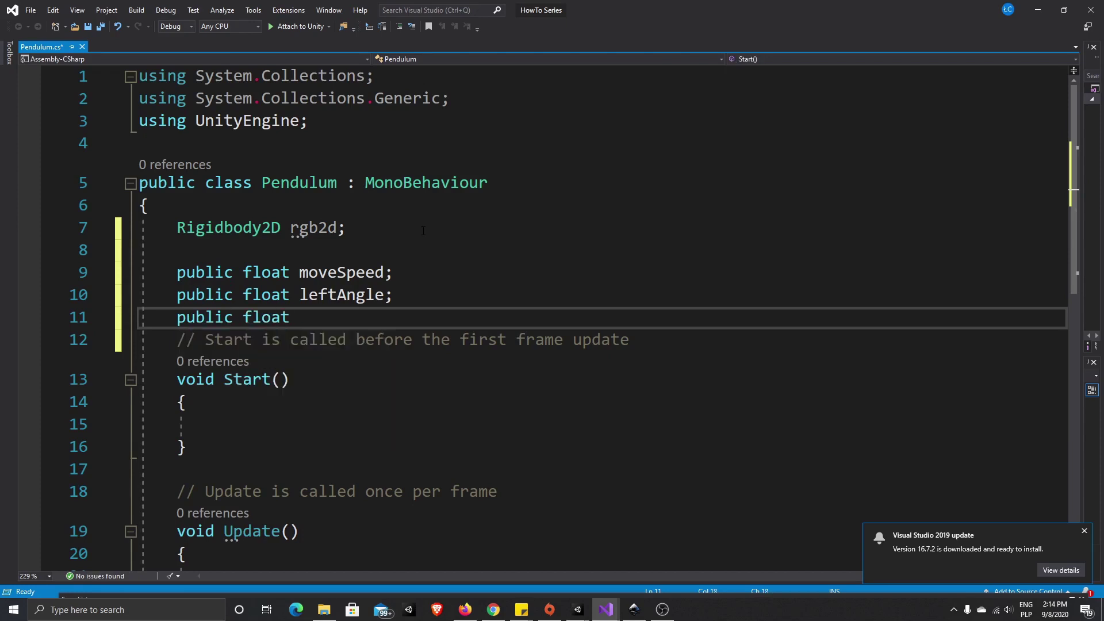
type("rightAngle;")
key("Return")
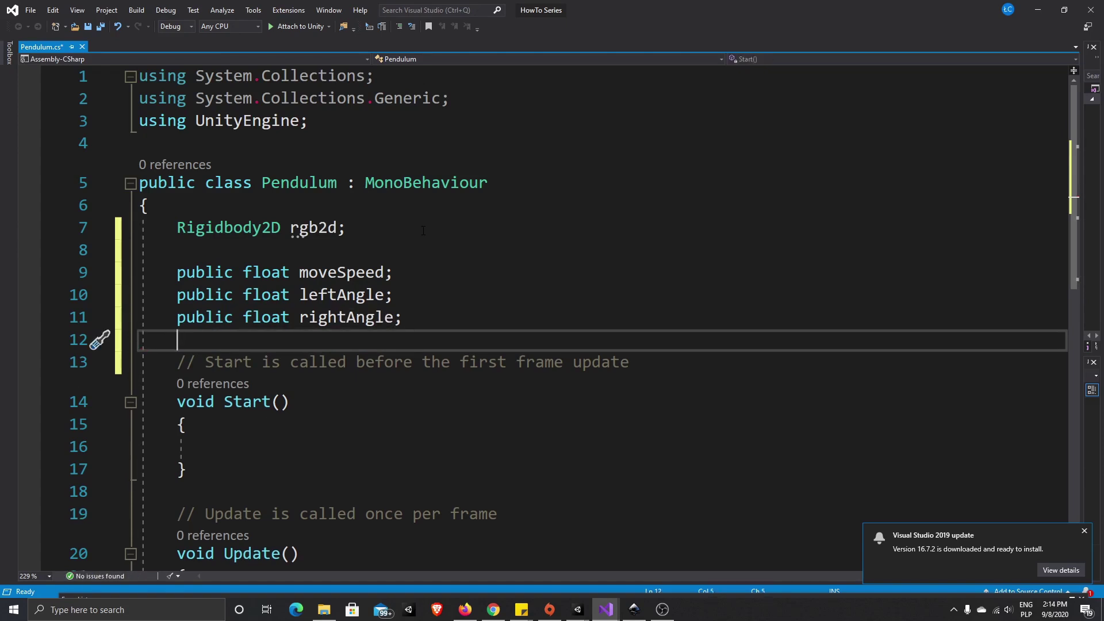
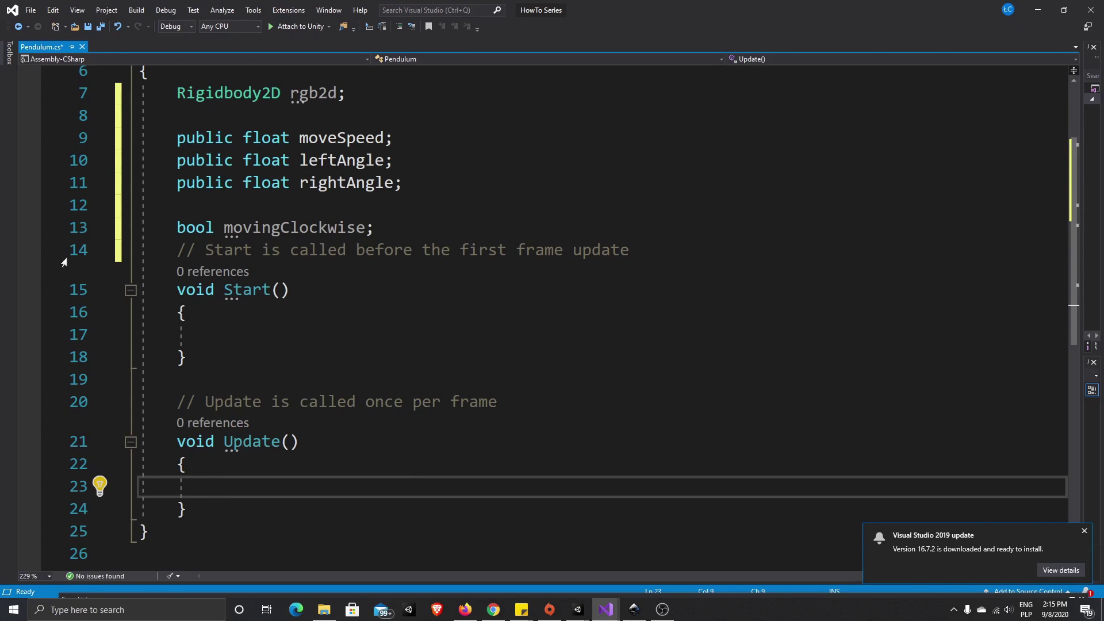
In the Start method, assign rgb2d with GetComponent<Rigidbody2D>() and save the script
left_click(240, 336)
type("rb")
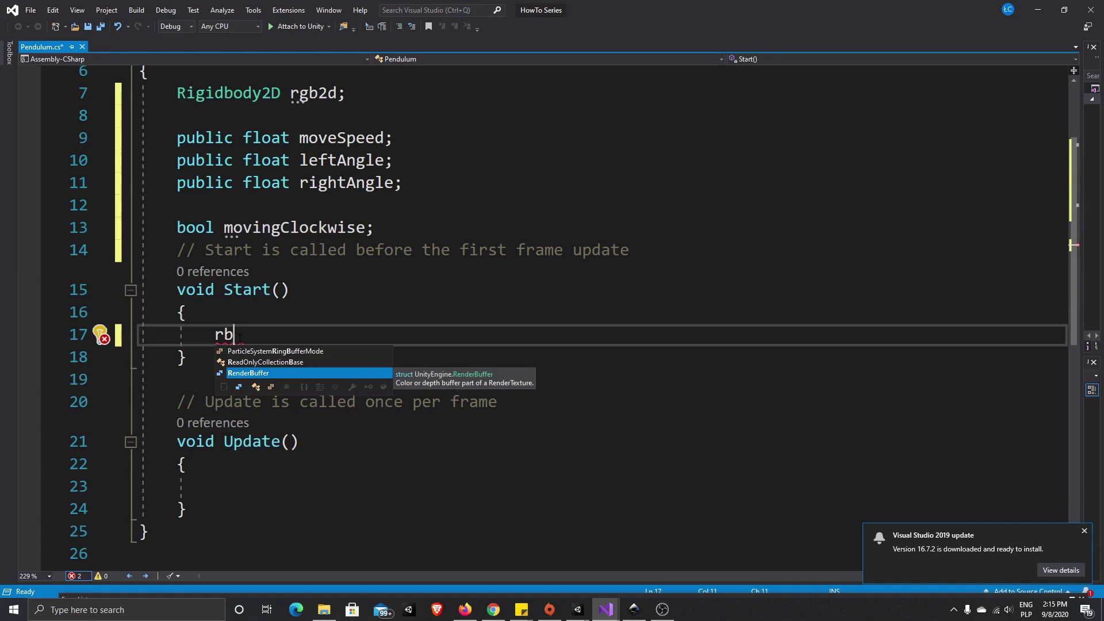
key("BackSpace")
type("gb2d")
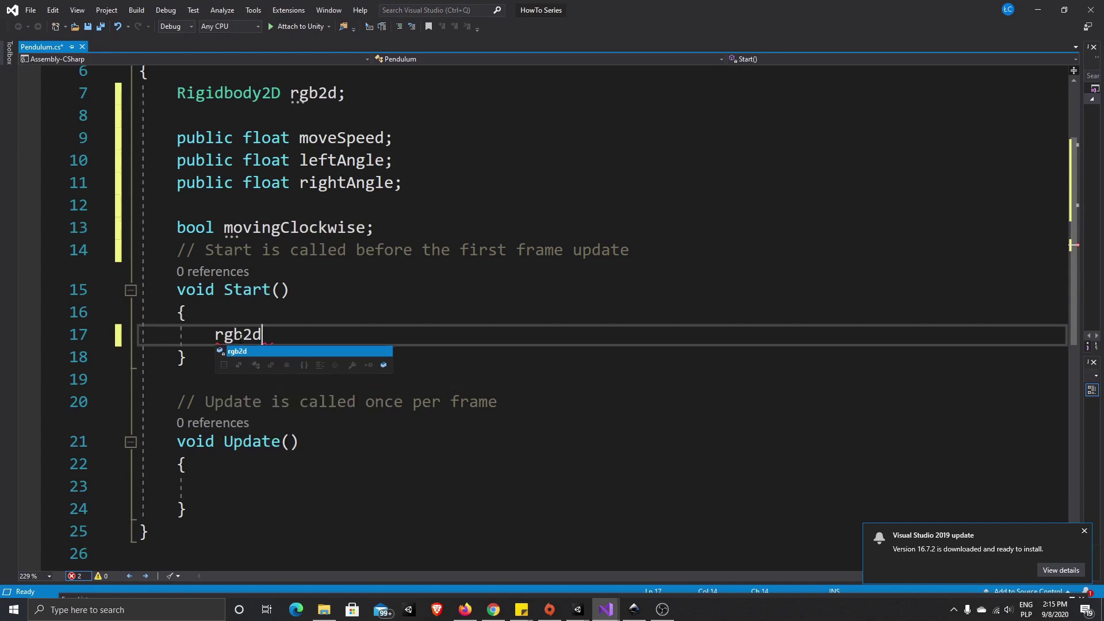
type(" =g")
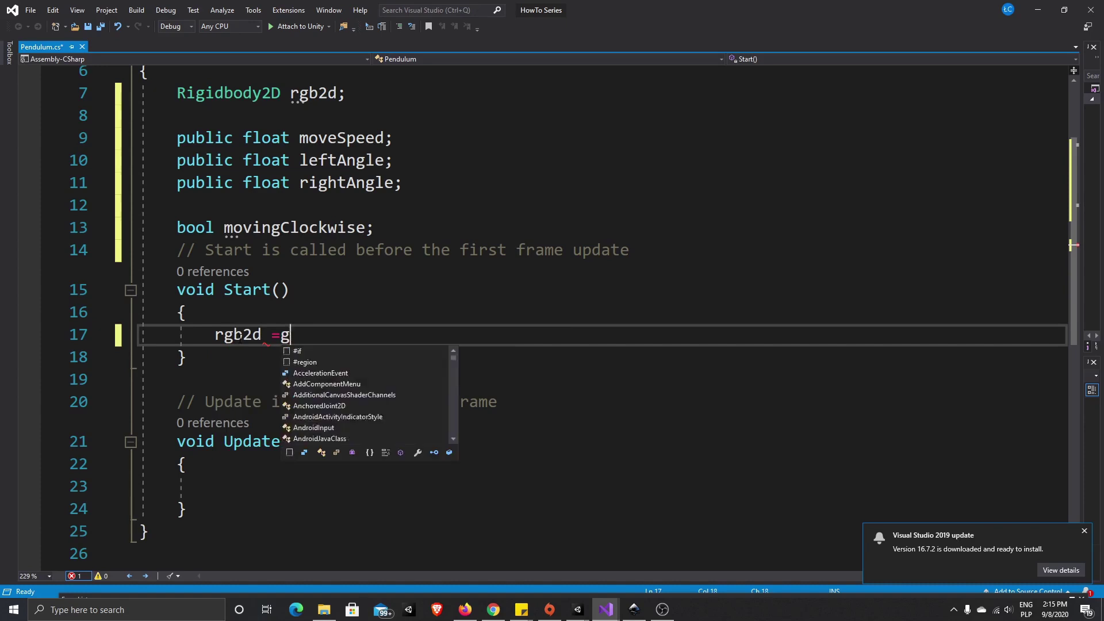
type("et")
key("Tab")
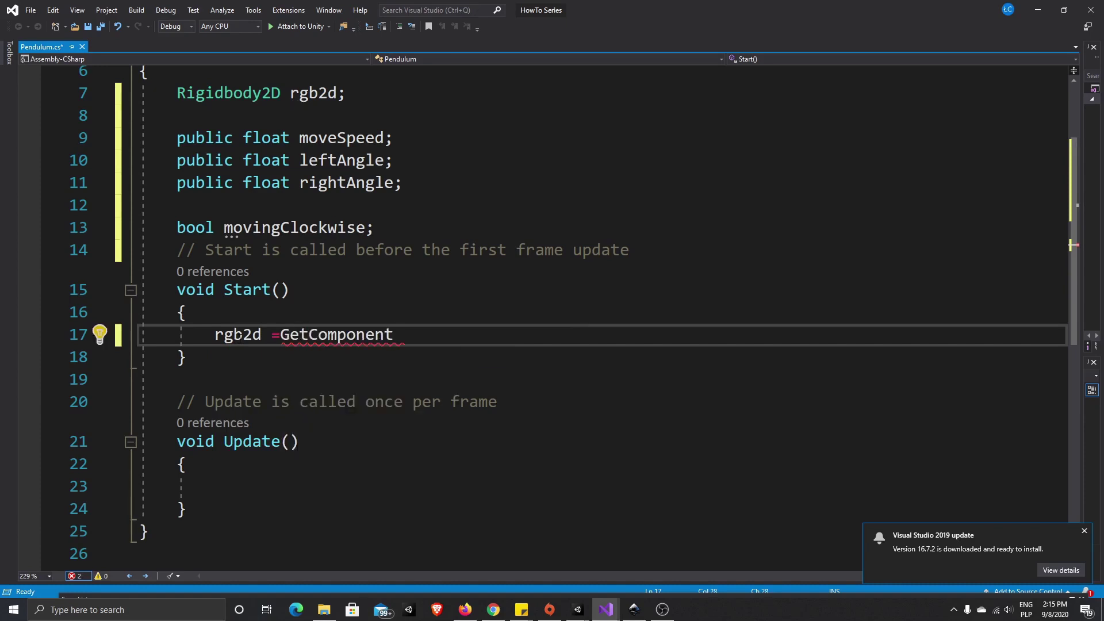
type("<")
type("Rigidb")
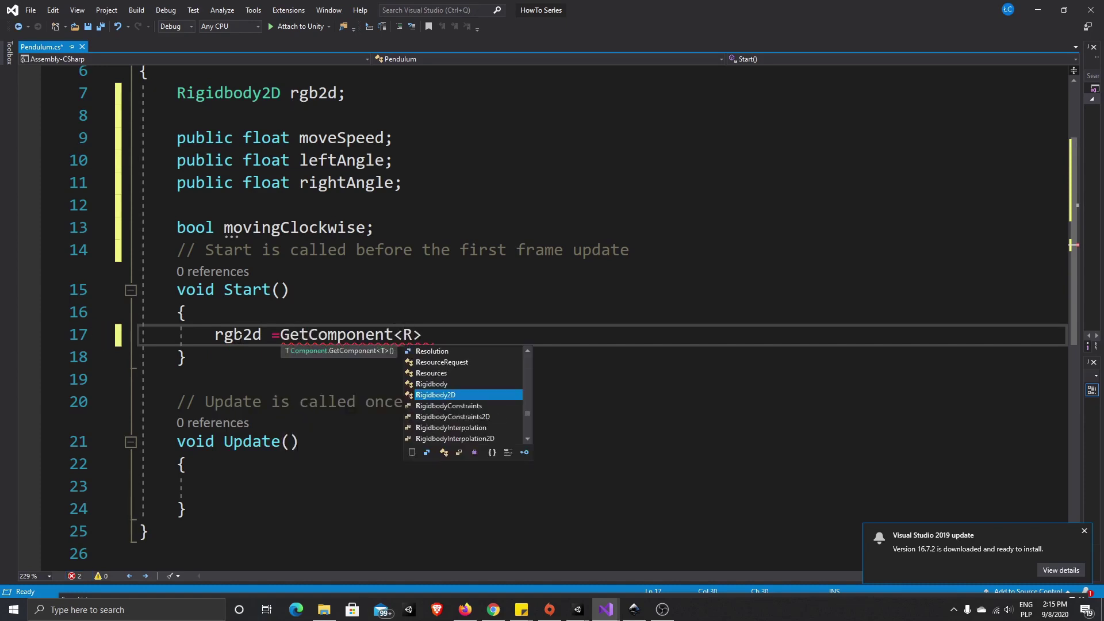
type("ody")
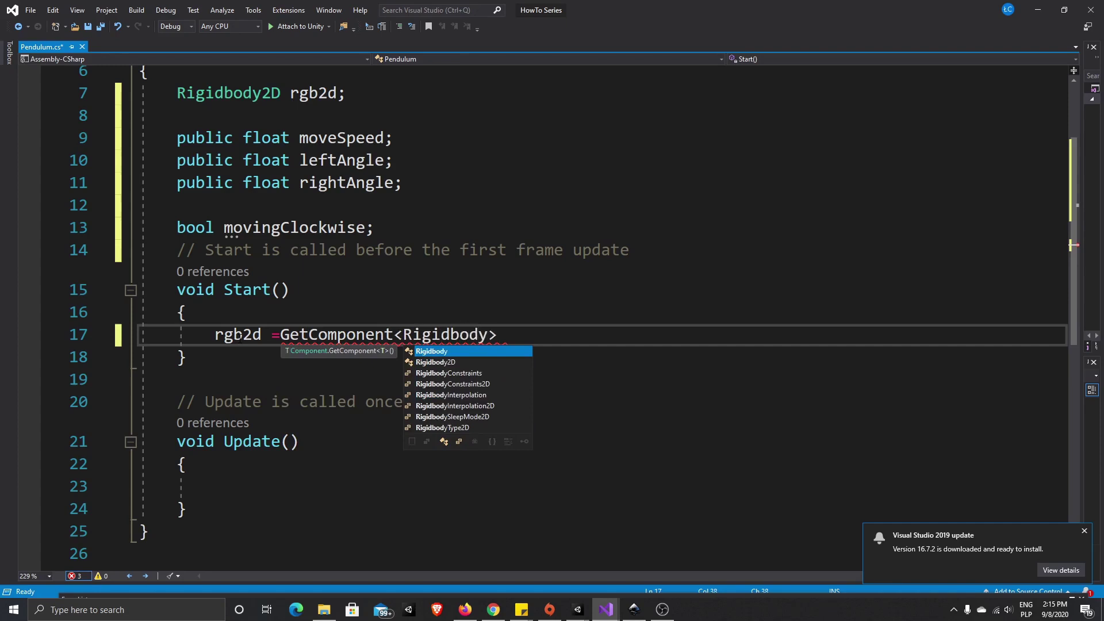
type("2")
key("Tab")
type(">();")
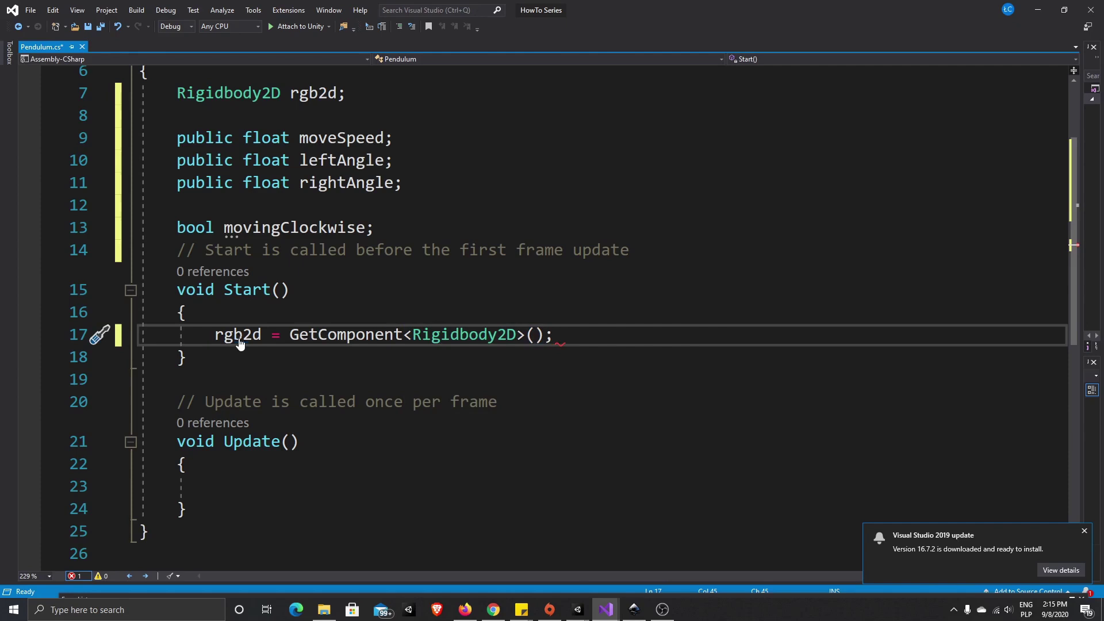
key("ctrl+s")
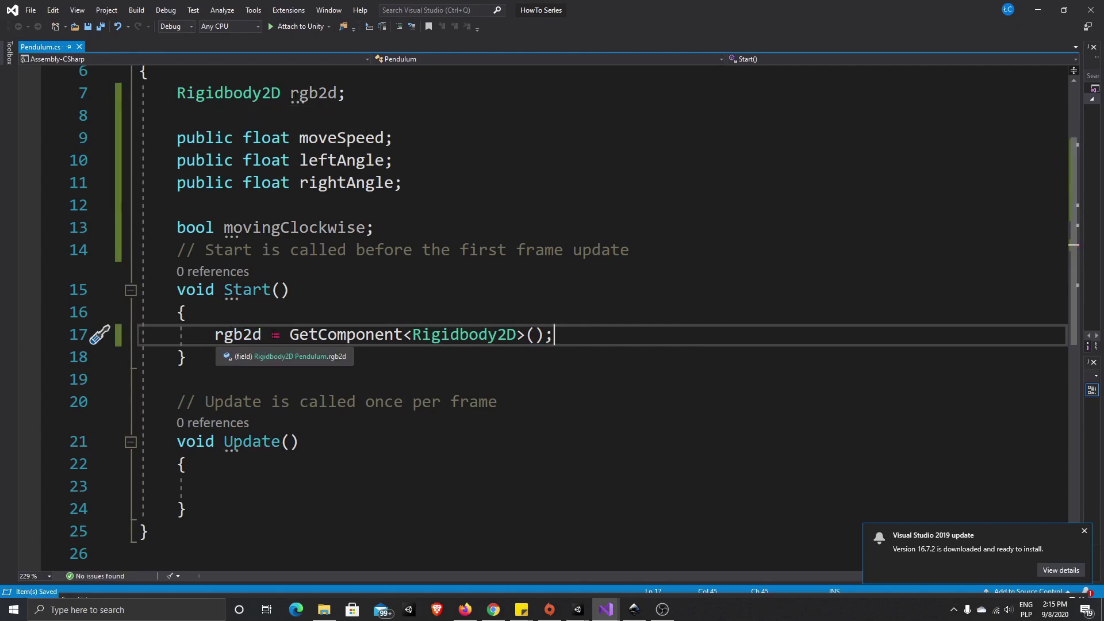
Switch to the HowTo Series project in Unity and attach the Pendulum script to the hand object
mouse_move(578, 609)
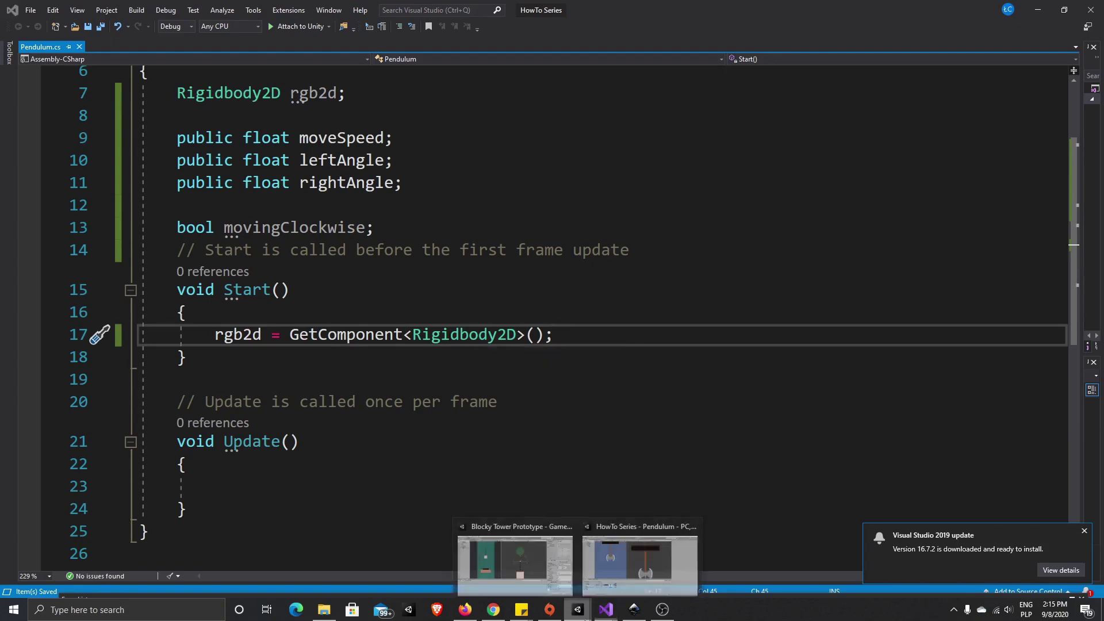
left_click(647, 519)
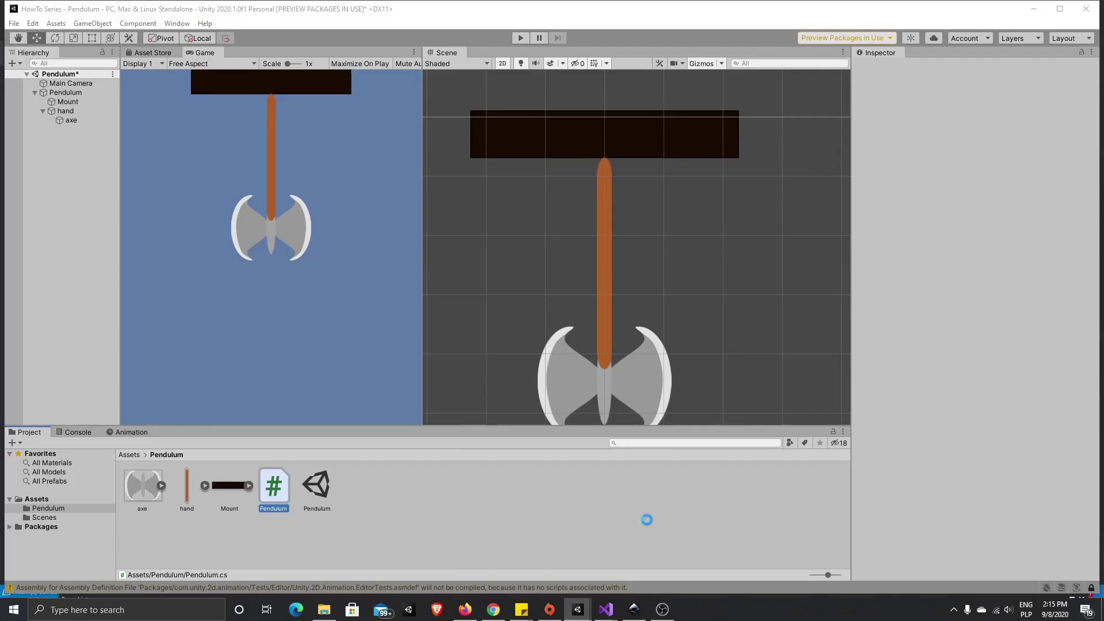
left_click(79, 92)
left_click(75, 110)
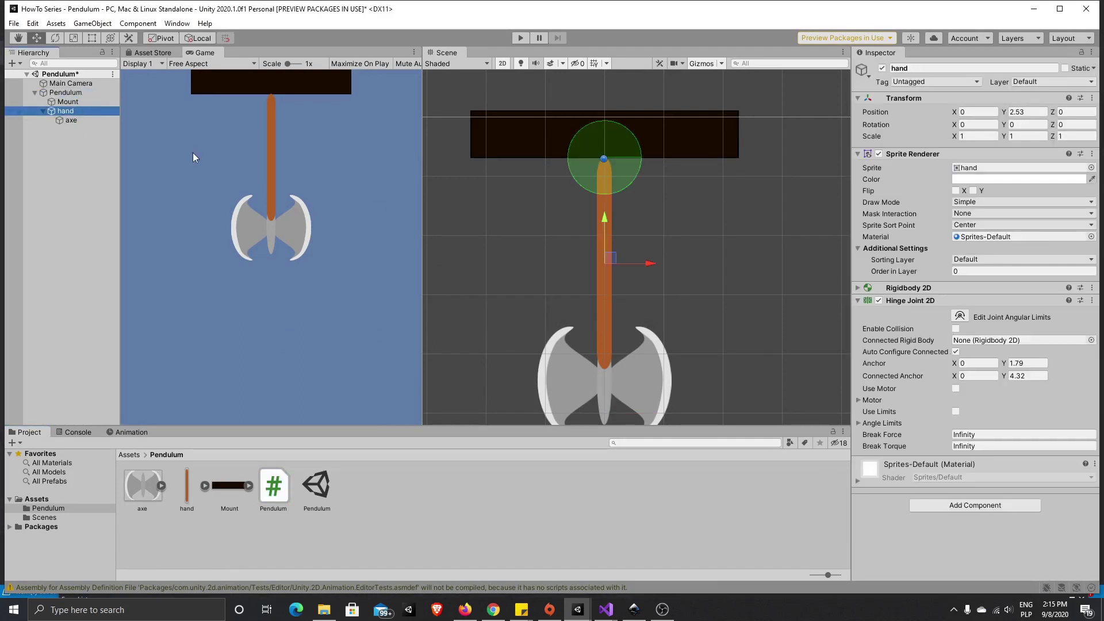
left_click_drag(285, 499, 926, 546)
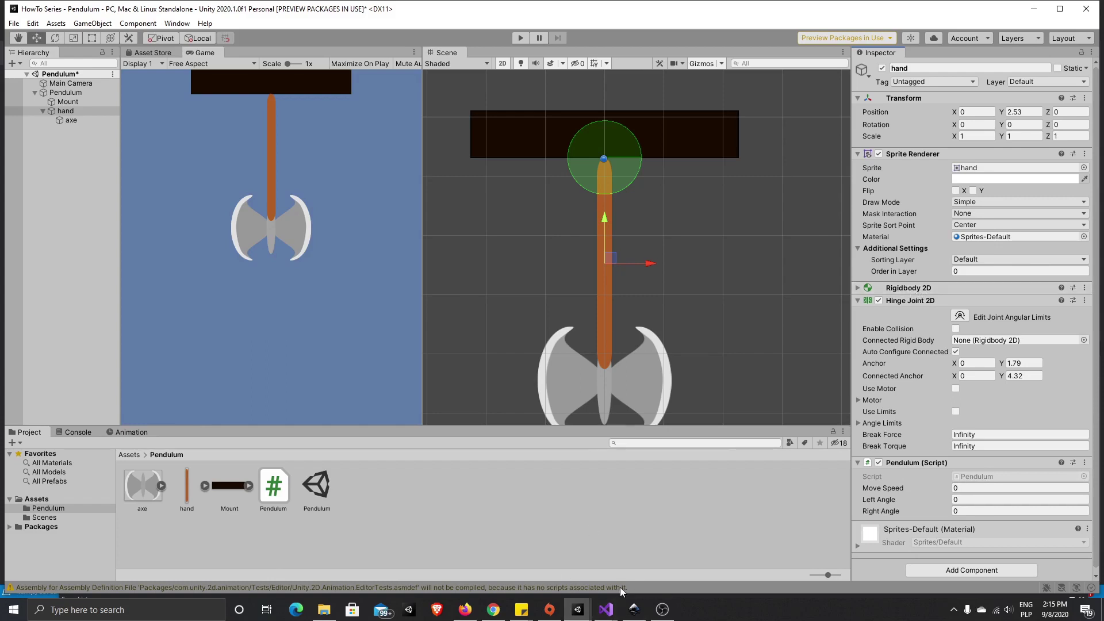
Switch to Pendulum.cs in Visual Studio and add Debug.Log(transform.rotation.z); to the Update method, followed by a new line
mouse_move(605, 610)
left_click(667, 558)
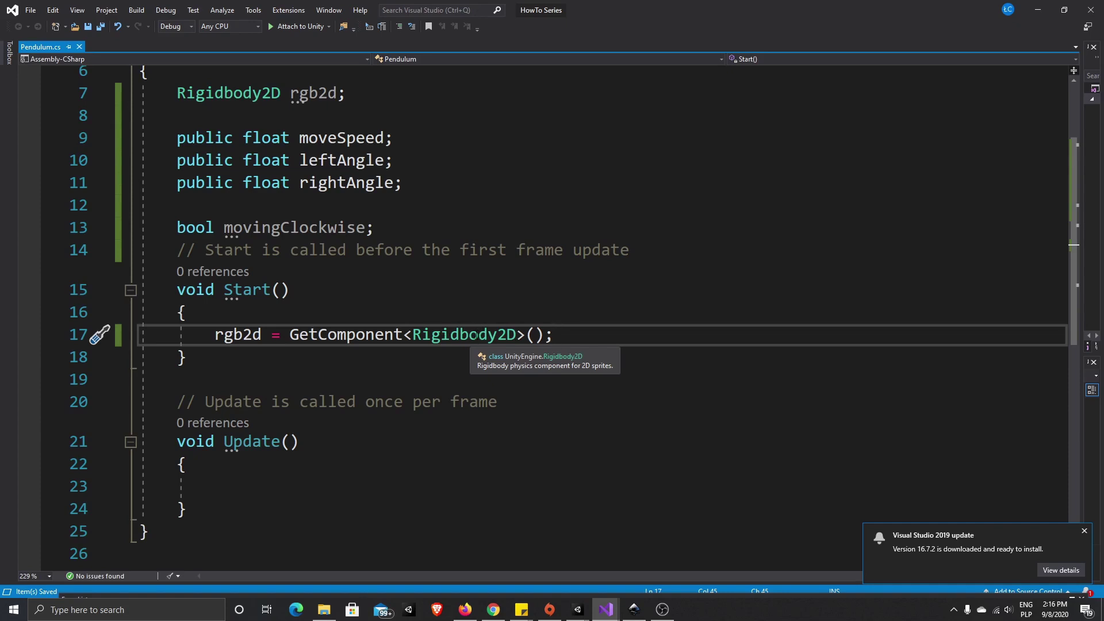
scroll(506, 374, "down", 1)
left_click(529, 417)
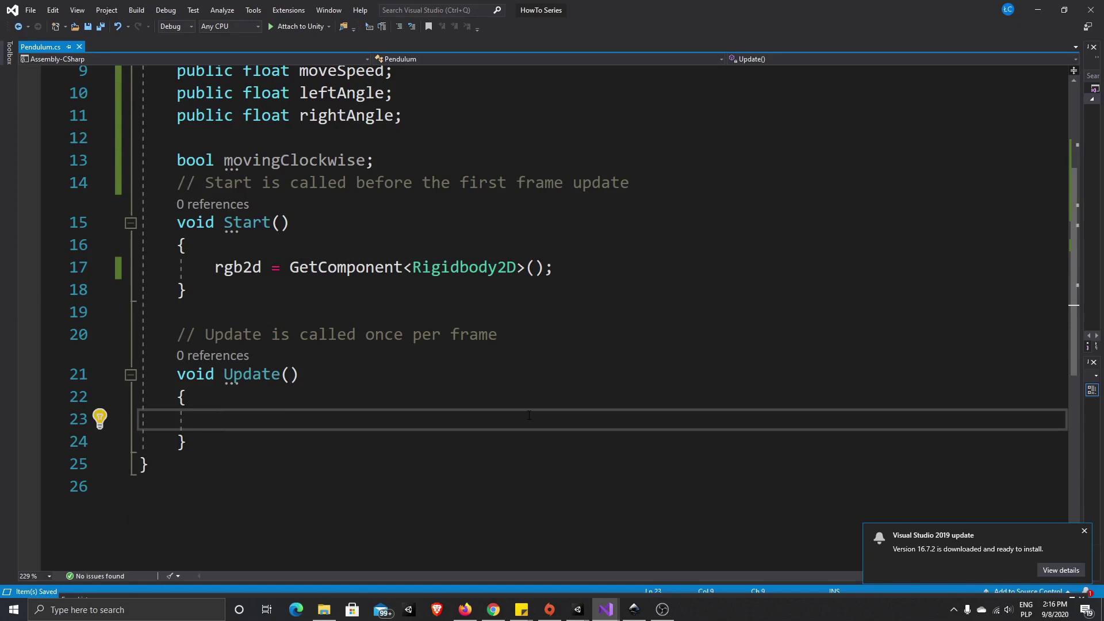
type("debug")
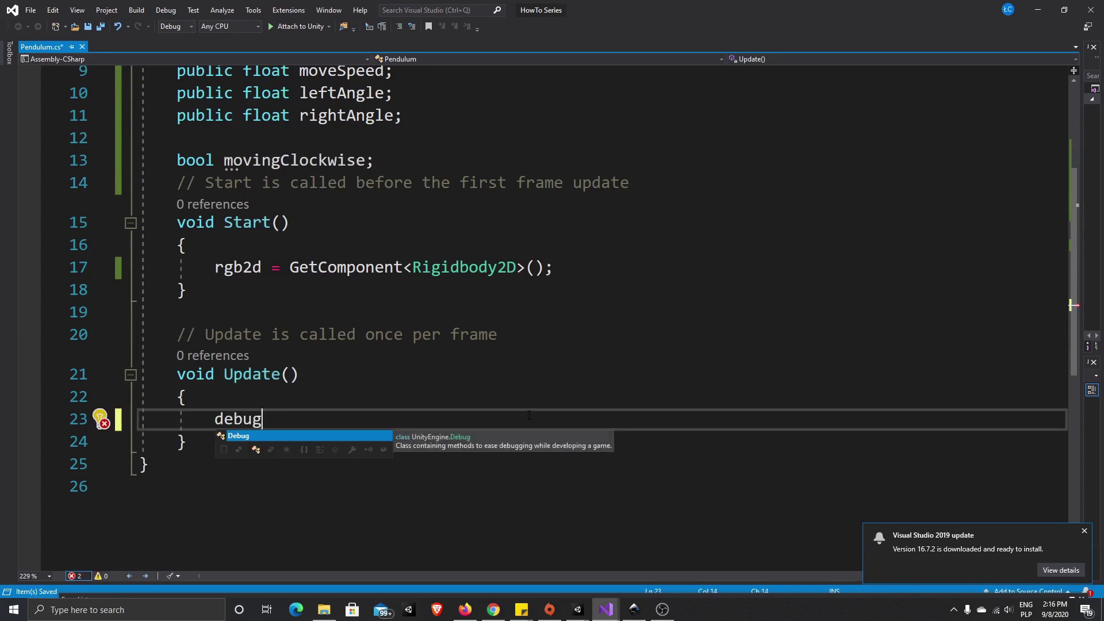
type(".log")
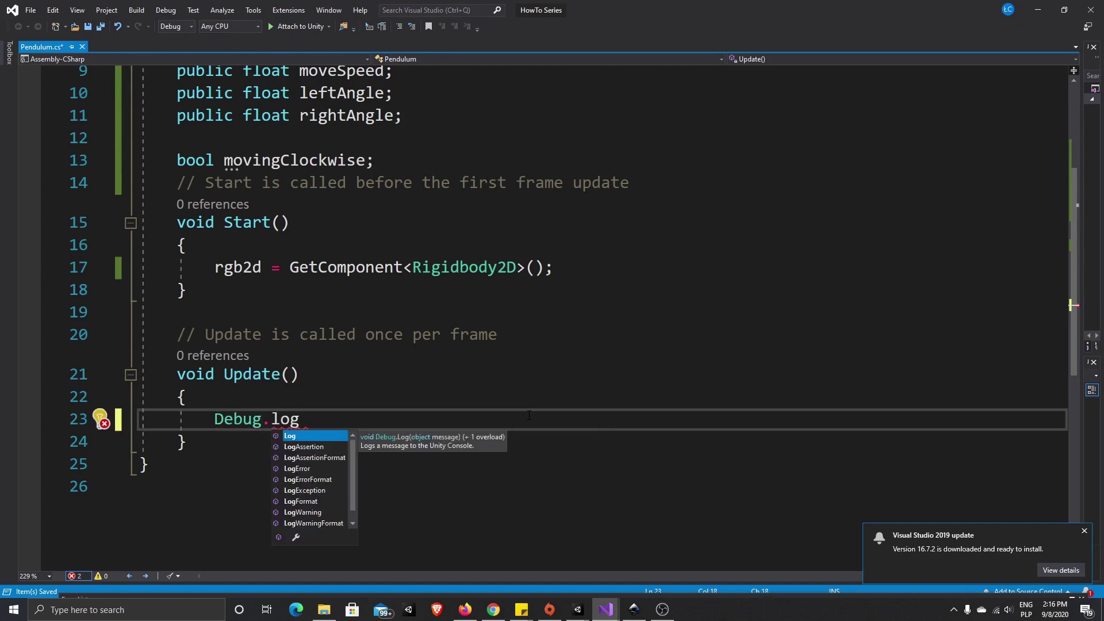
key("Tab")
type("(")
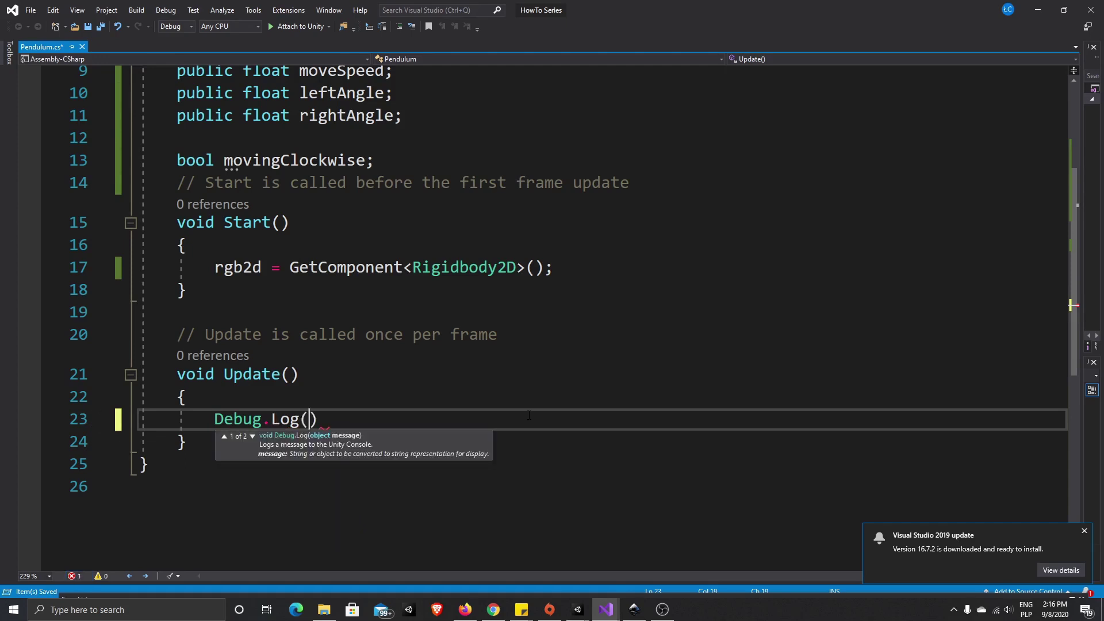
type("trans")
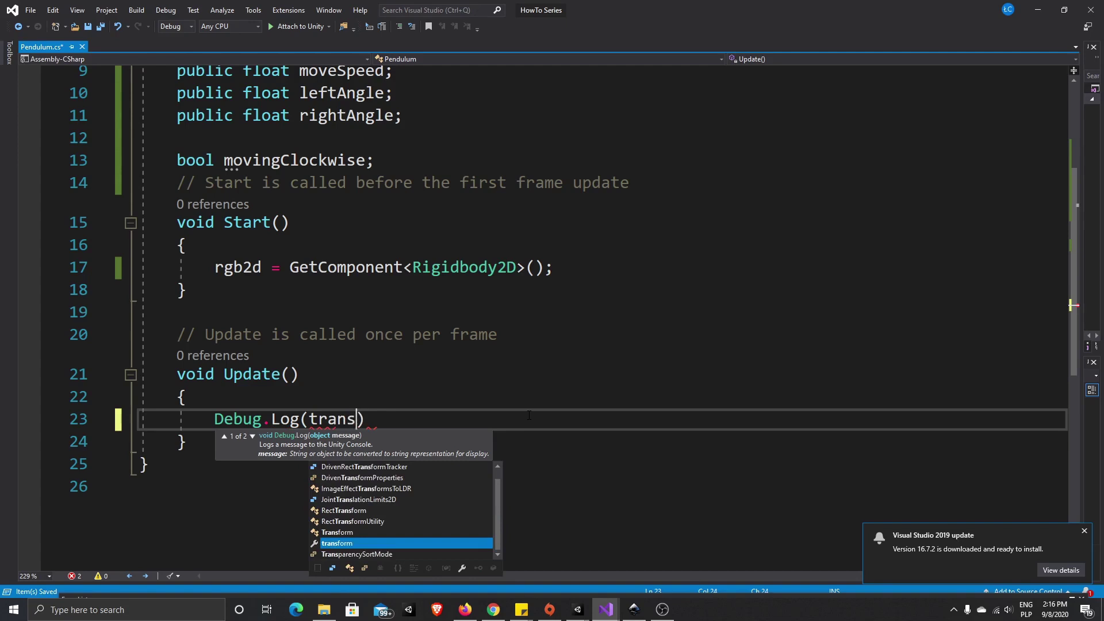
key("Tab")
type(".rotat")
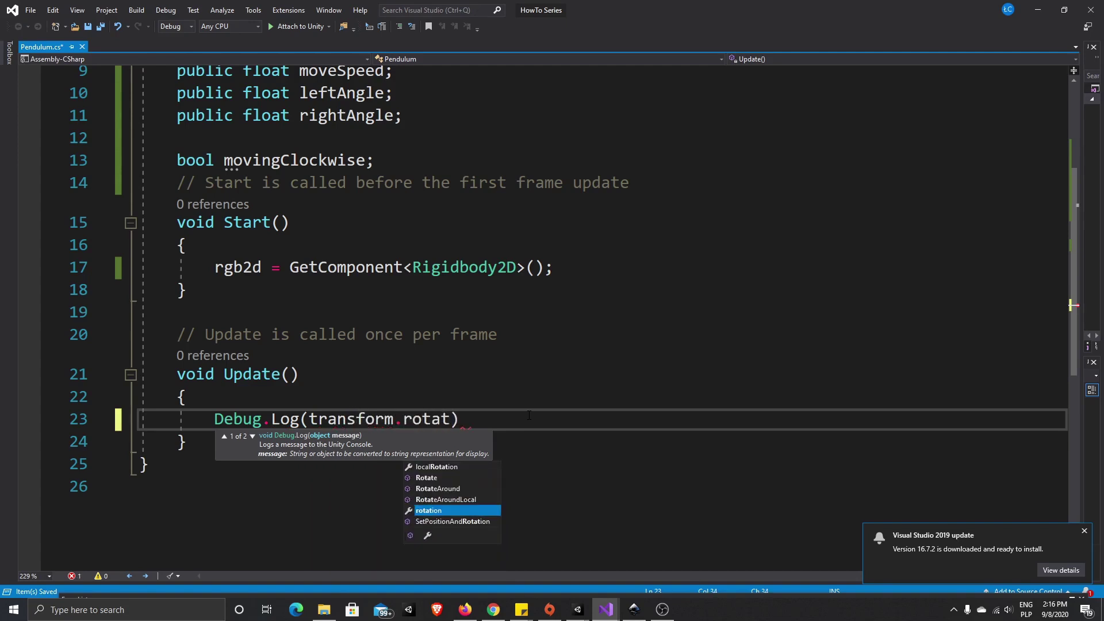
type("ion.z")
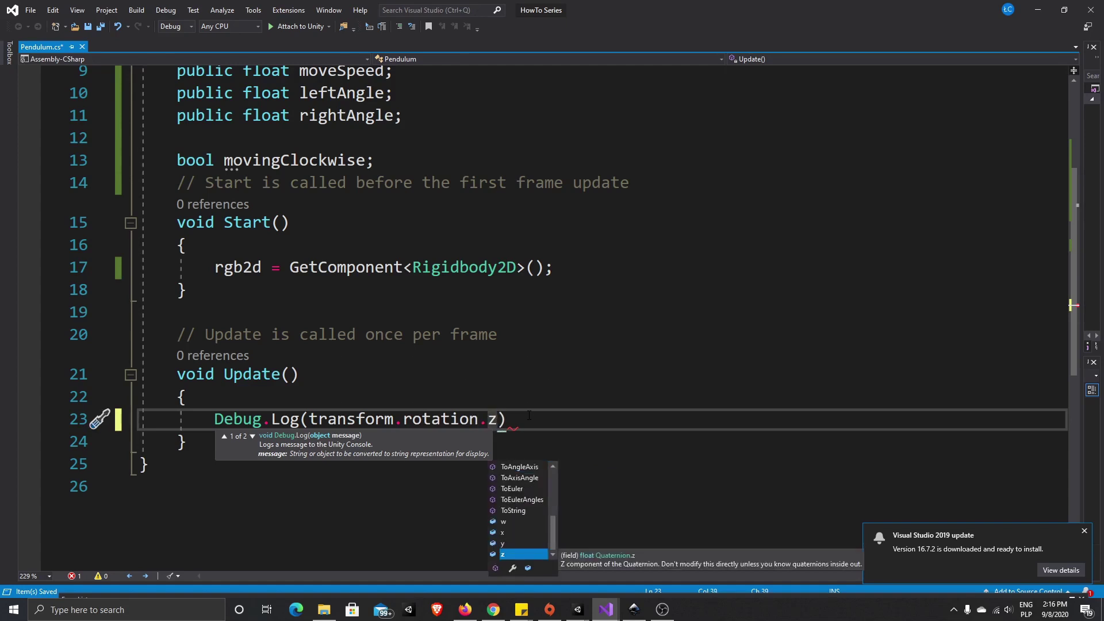
key("Escape")
key("End")
type(";")
key("Return")
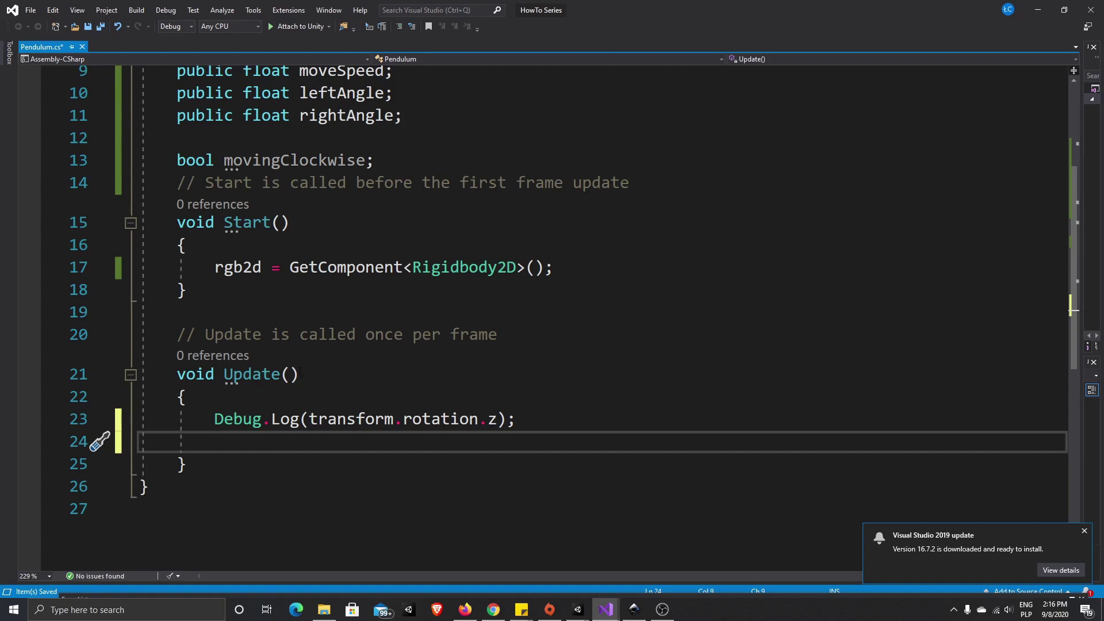
type("rb")
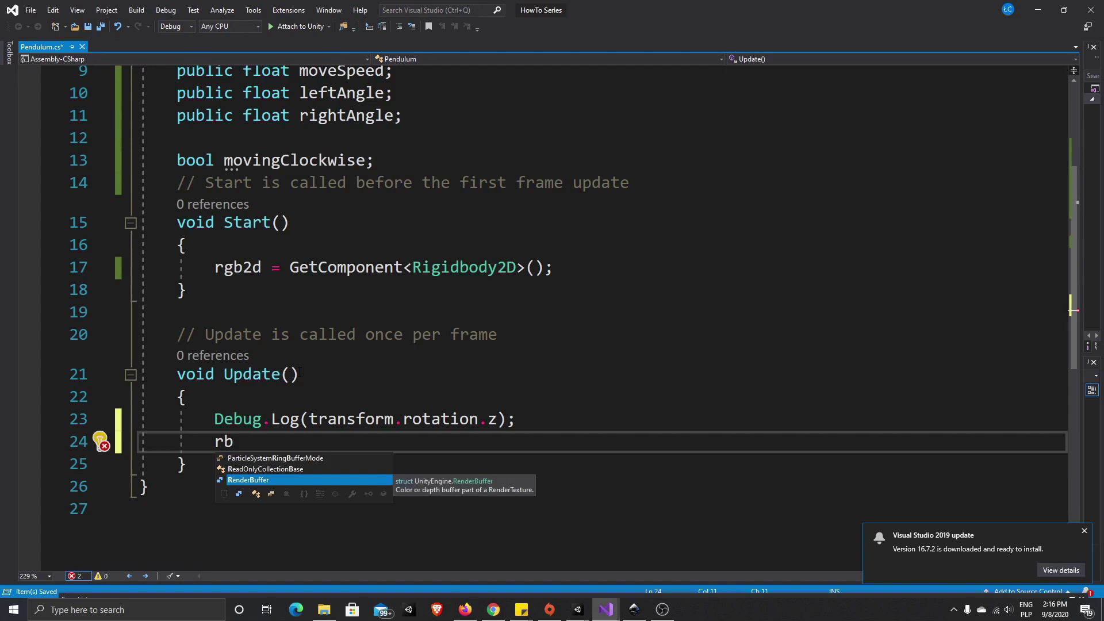
type("2d")
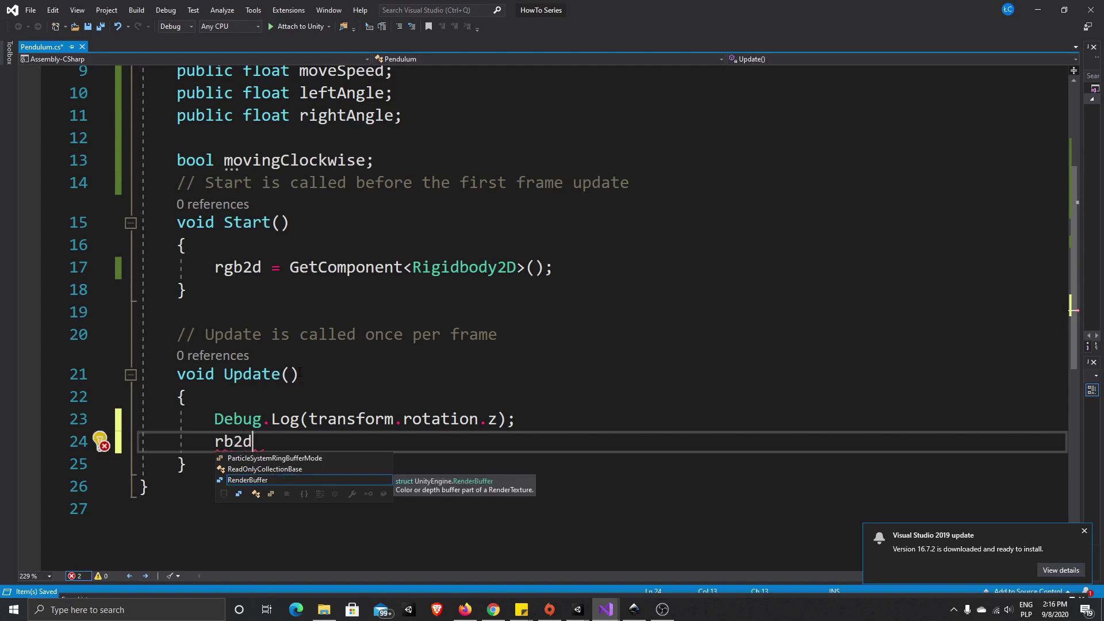
type(".an")
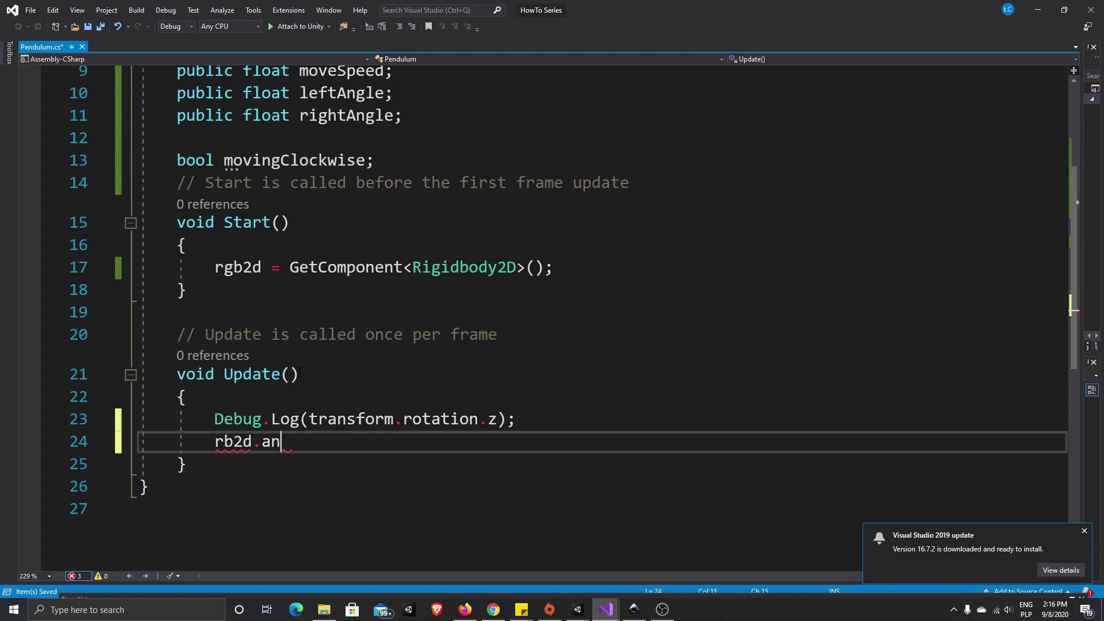
key("BackSpace")
key("BackSpace")
key("BackSpace")
key("BackSpace")
key("BackSpace")
key("BackSpace")
key("BackSpace")
Rename the rgb2d variable to rb2d in both the Start assignment and the Rigidbody2D declaration
scroll(299, 373, "up", 1)
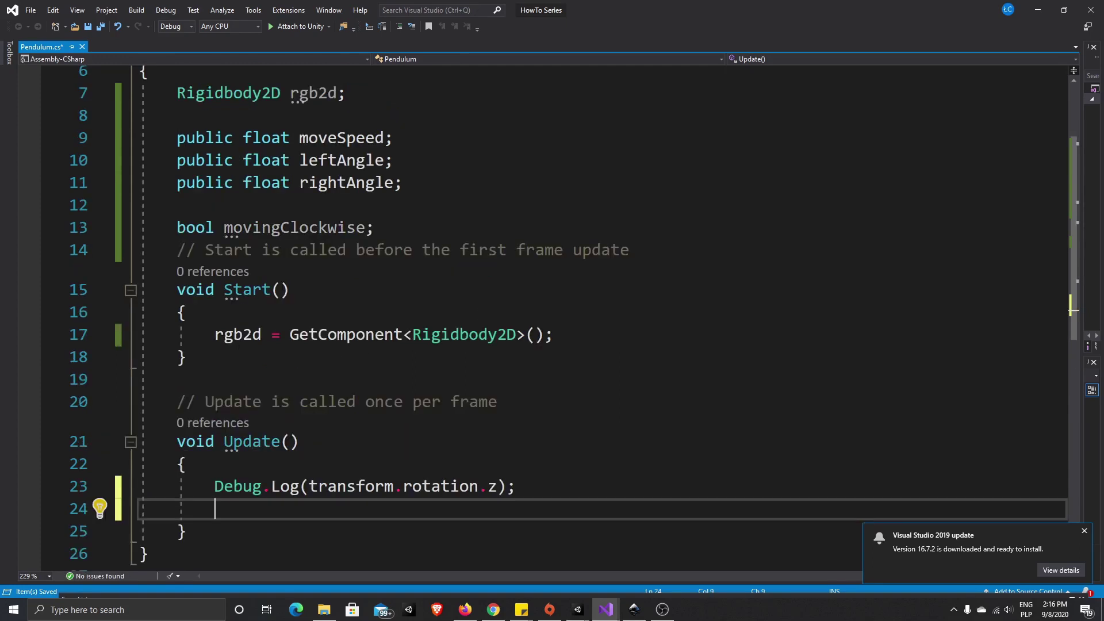
left_click(235, 332)
key("BackSpace")
scroll(234, 332, "up", 2)
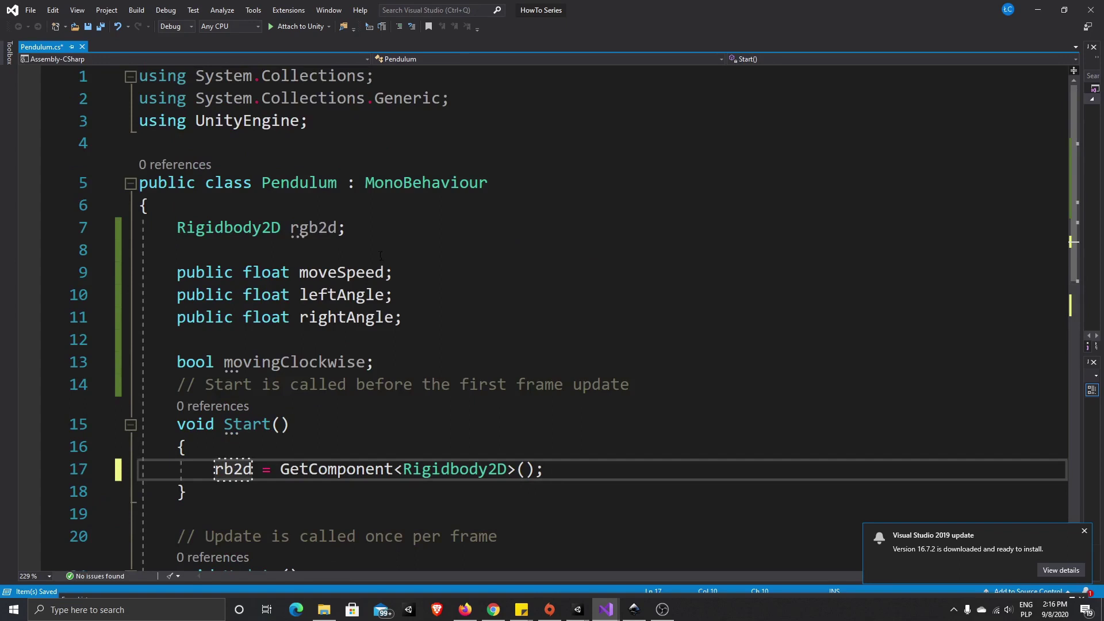
left_click(309, 228)
key("BackSpace")
scroll(239, 443, "down", 3)
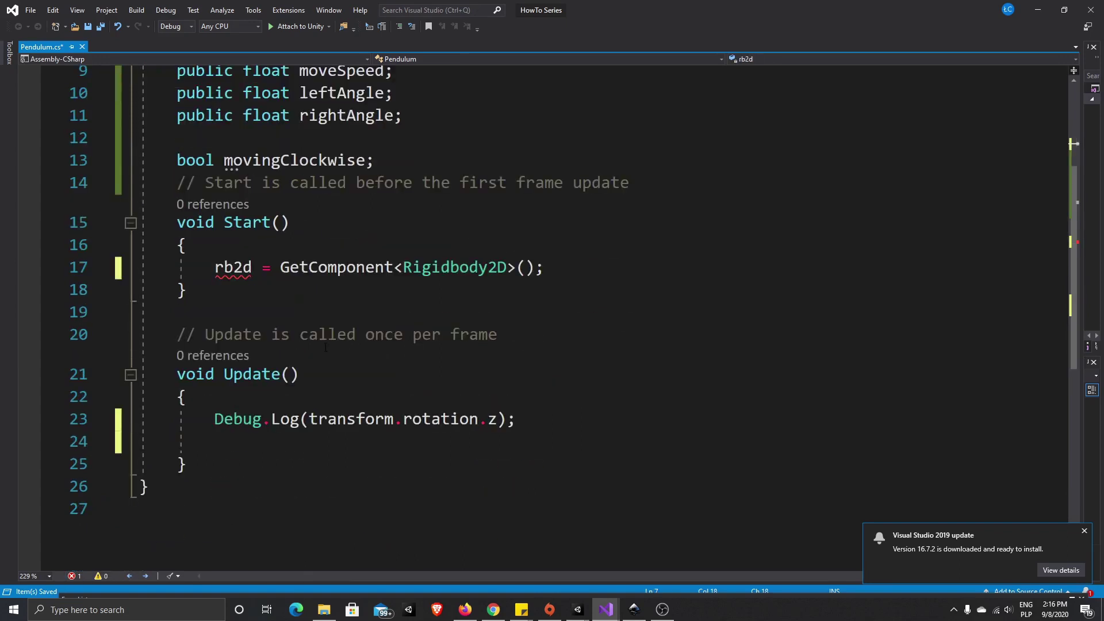
Below the Debug.Log line in Update, add rb2d.angularVelocity = moveSpeed; and save the script
left_click(239, 443)
type("rb2d")
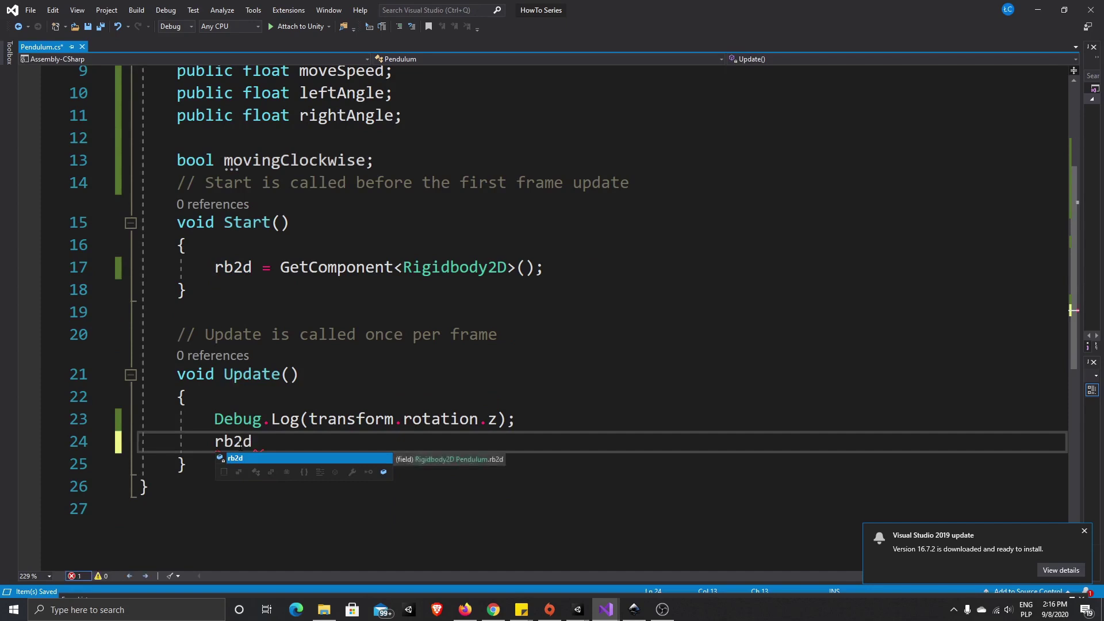
key("BackSpace")
type(".")
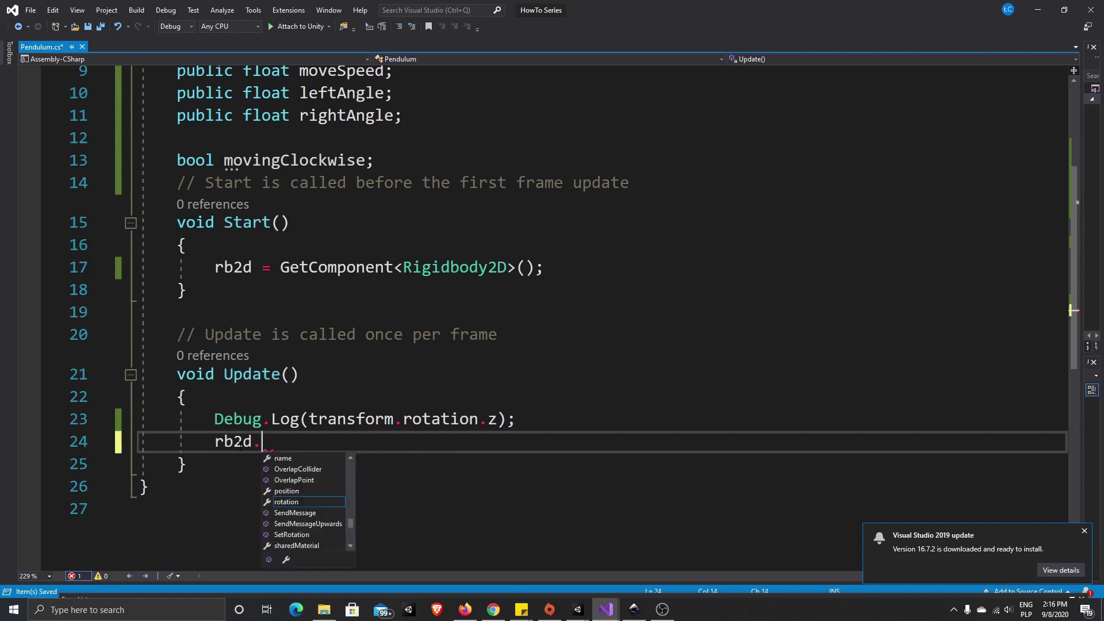
type("angl")
key("BackSpace")
key("BackSpace")
key("BackSpace")
key("BackSpace")
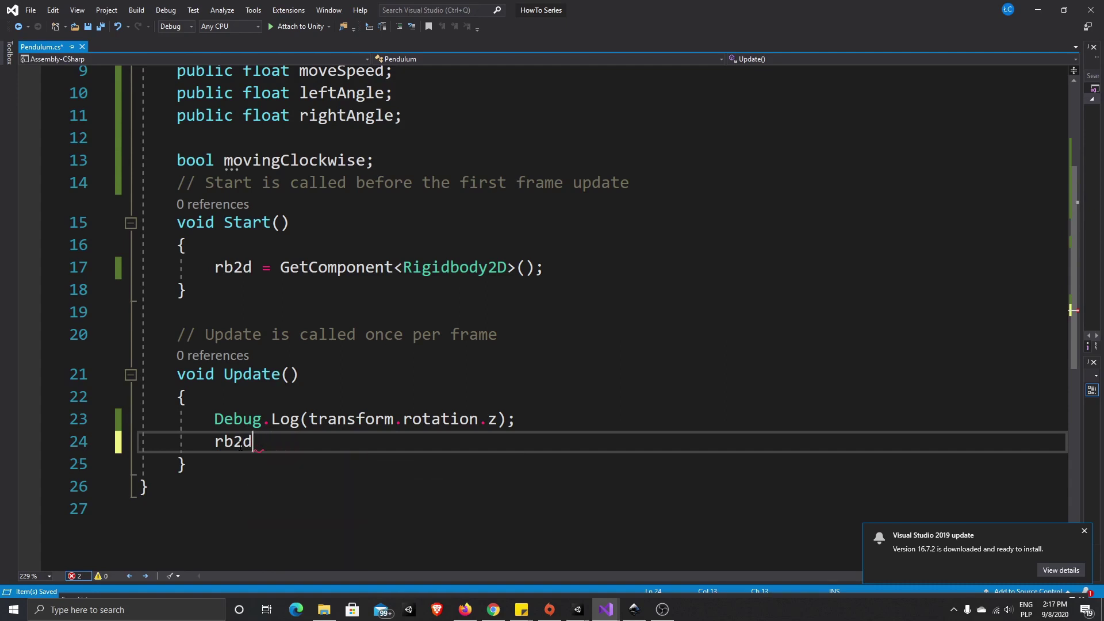
type("velo")
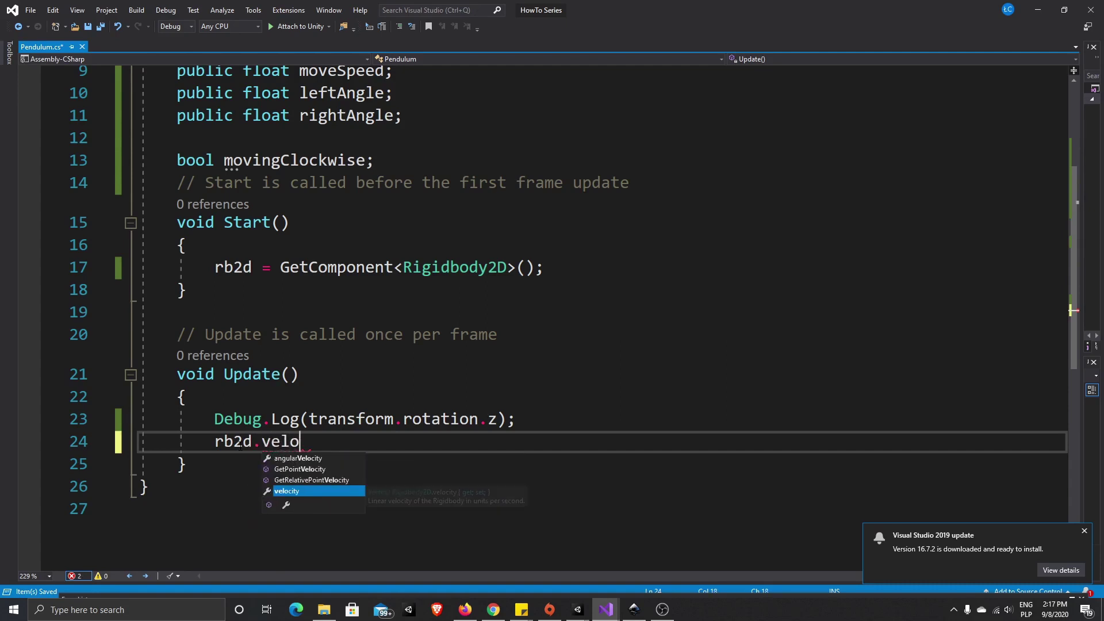
key("Up")
key("Up")
key("Up")
key("space")
type("= ")
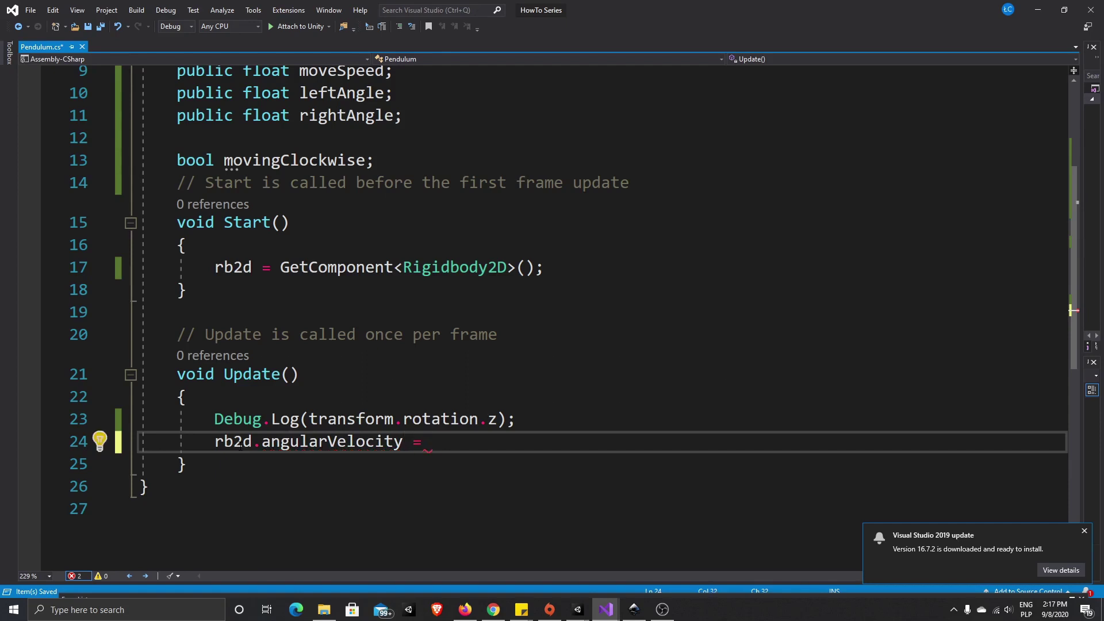
type("moveSp")
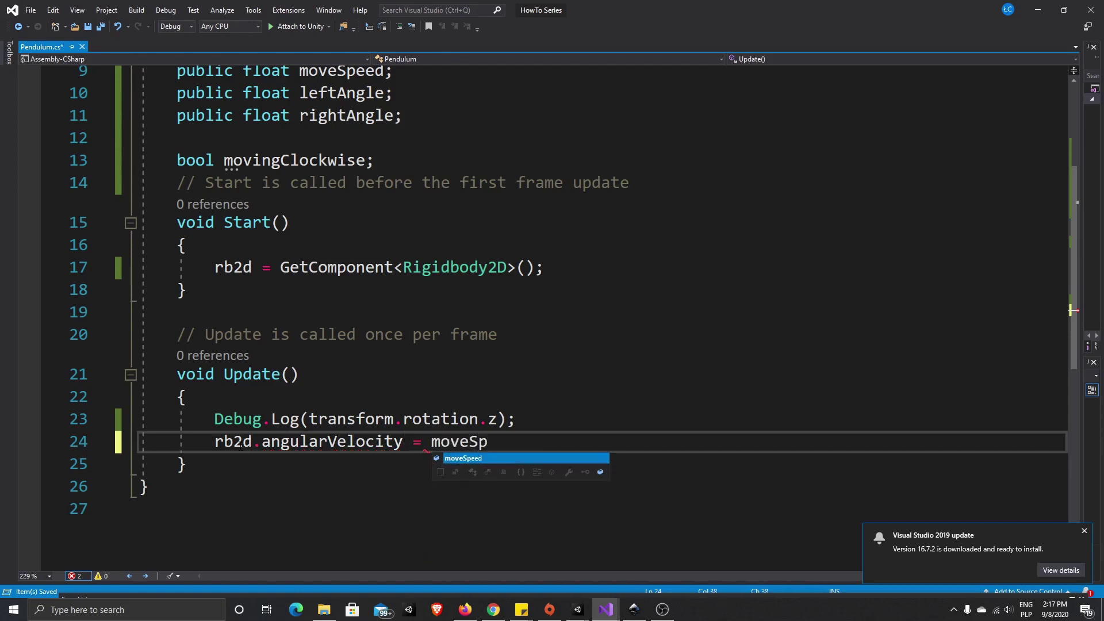
type("eed;")
key("ctrl+s")
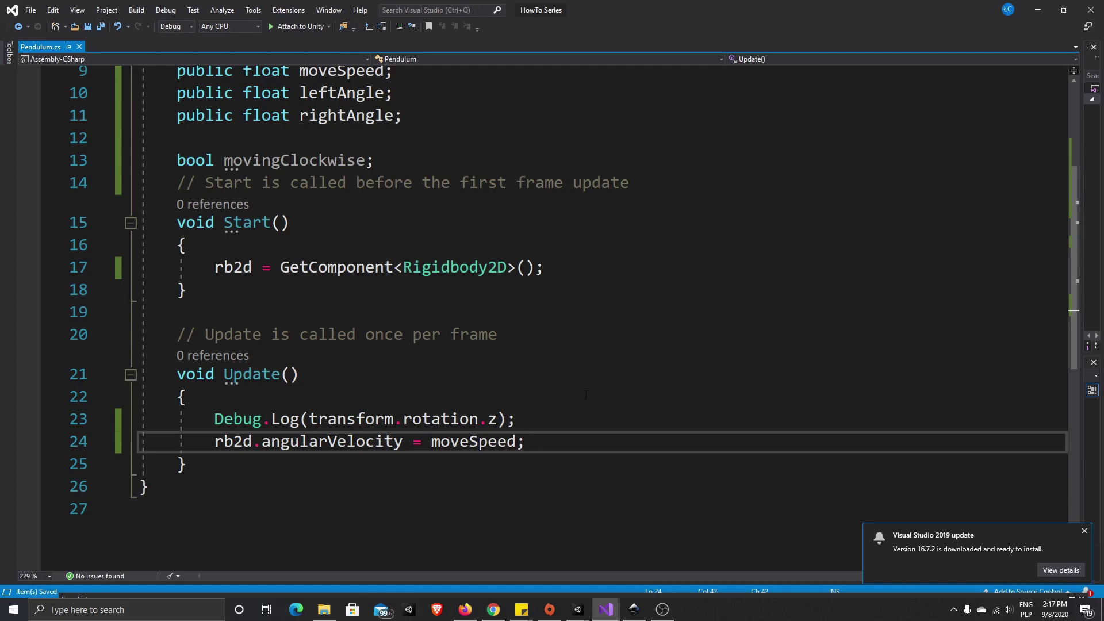
Switch to Unity, set the Pendulum script's Move Speed to 10, and test-play the scene while viewing the Console log
mouse_move(578, 610)
left_click(638, 498)
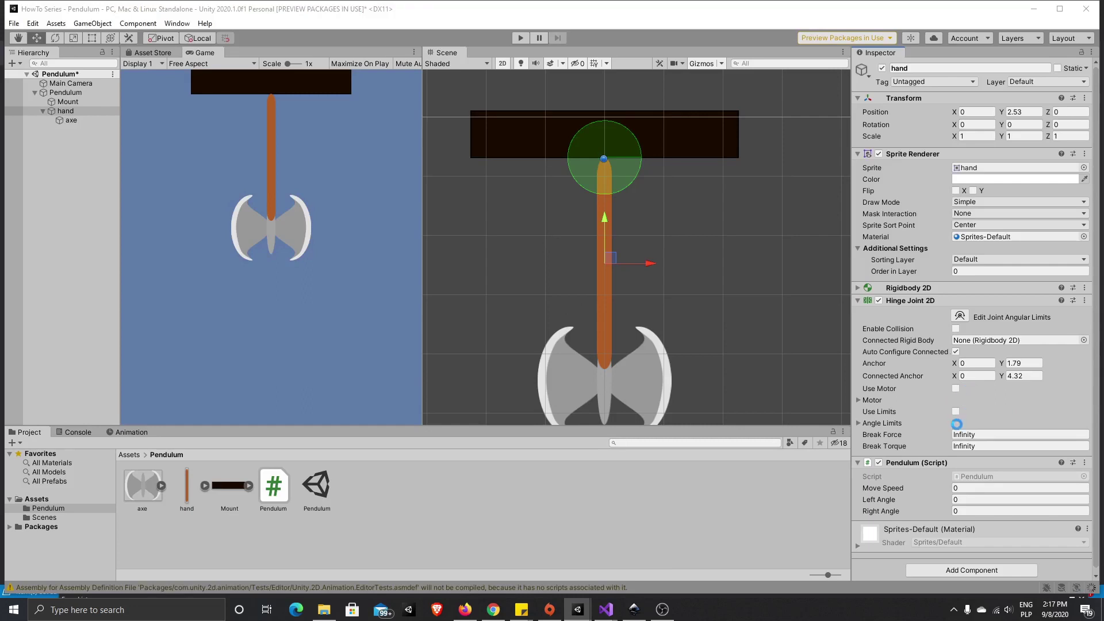
left_click(970, 487)
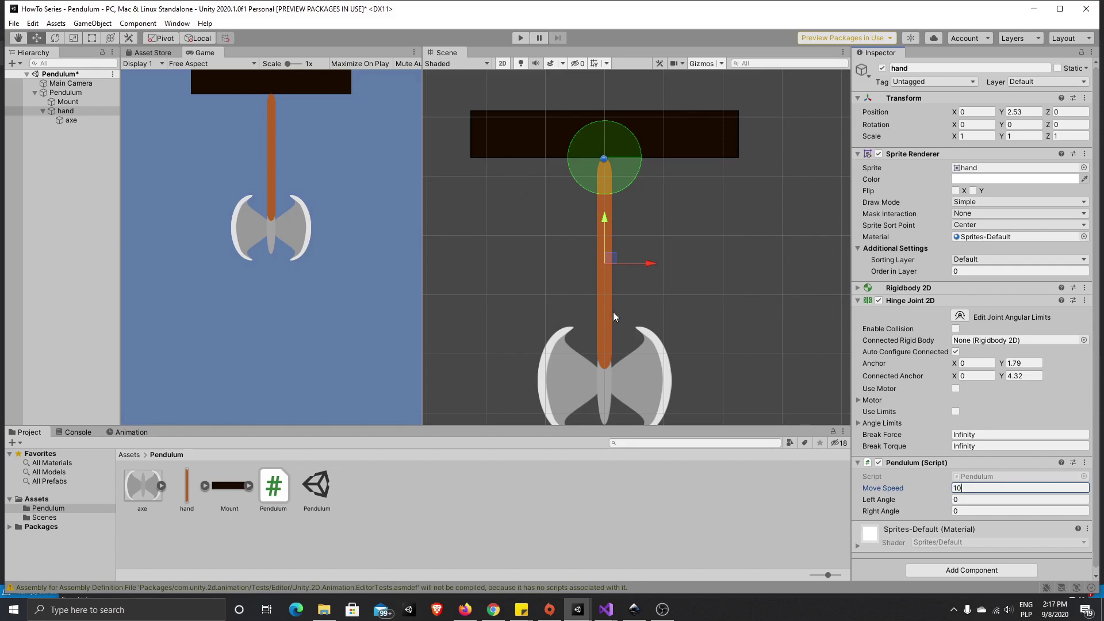
type("10")
left_click(517, 38)
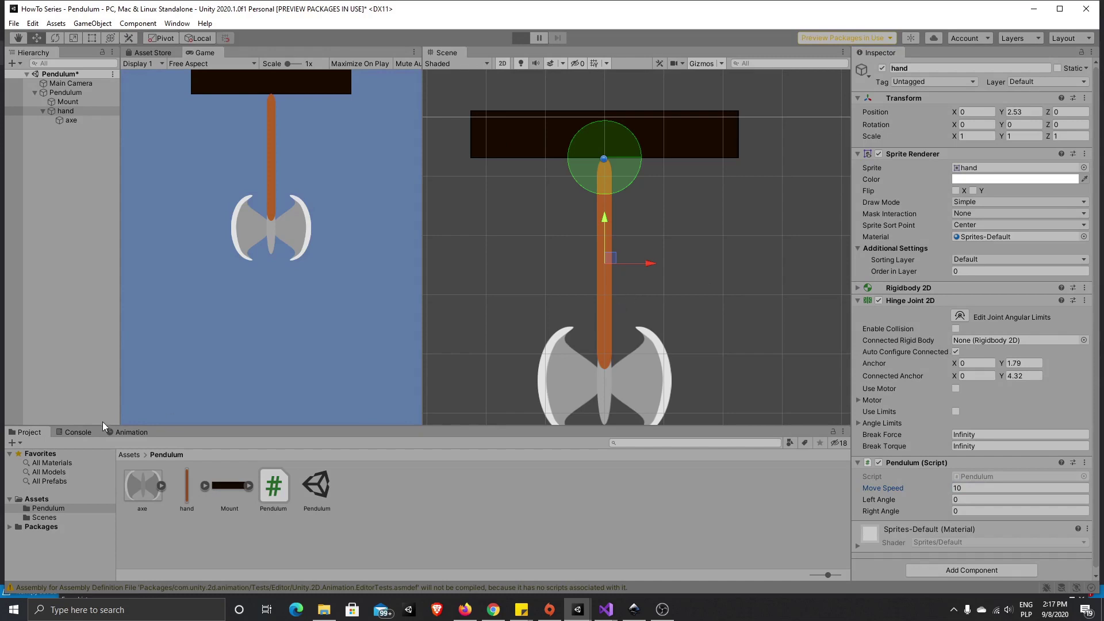
left_click(82, 434)
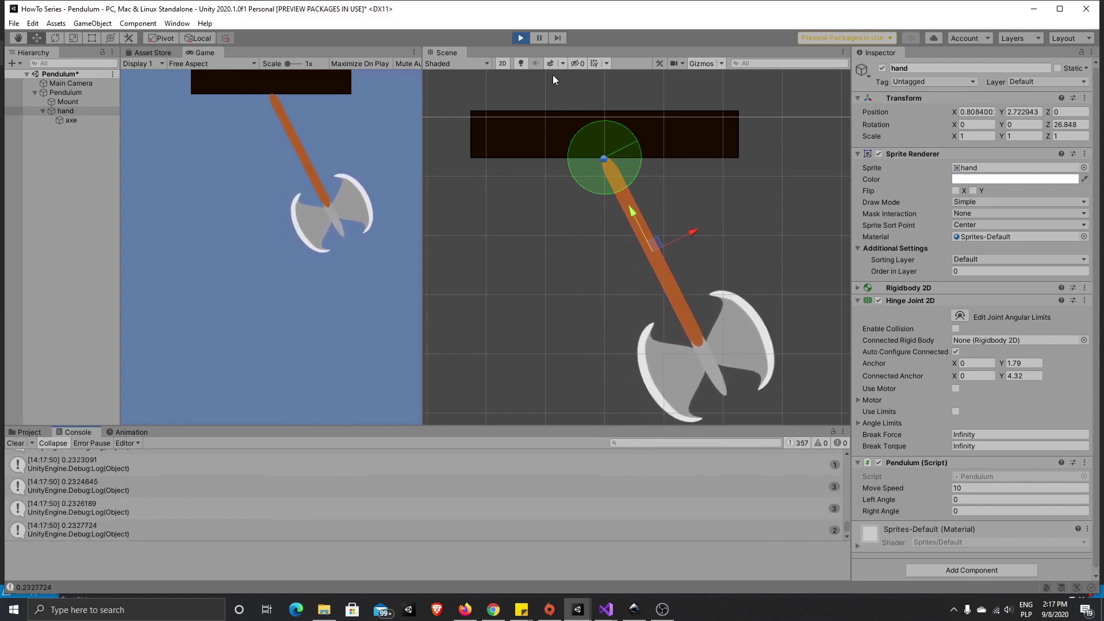
left_click(521, 38)
Set the Pendulum script's Move Speed to -10 and test-play the scene to check the opposite swing and its logged rotation
left_click(956, 489)
left_click(956, 489)
type("-")
left_click(518, 38)
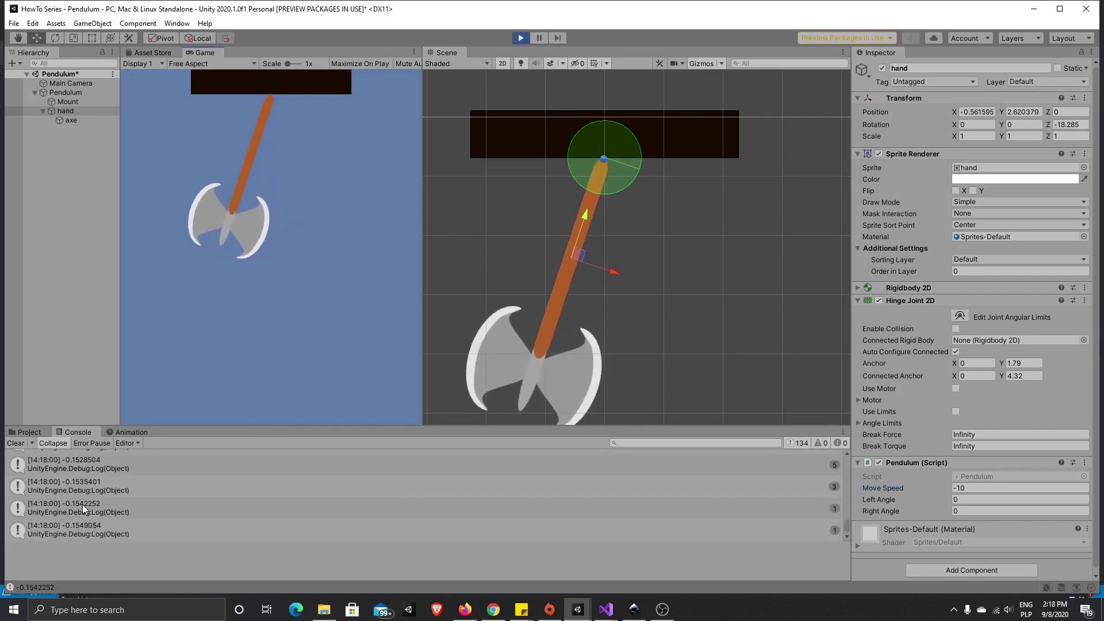
left_click(521, 38)
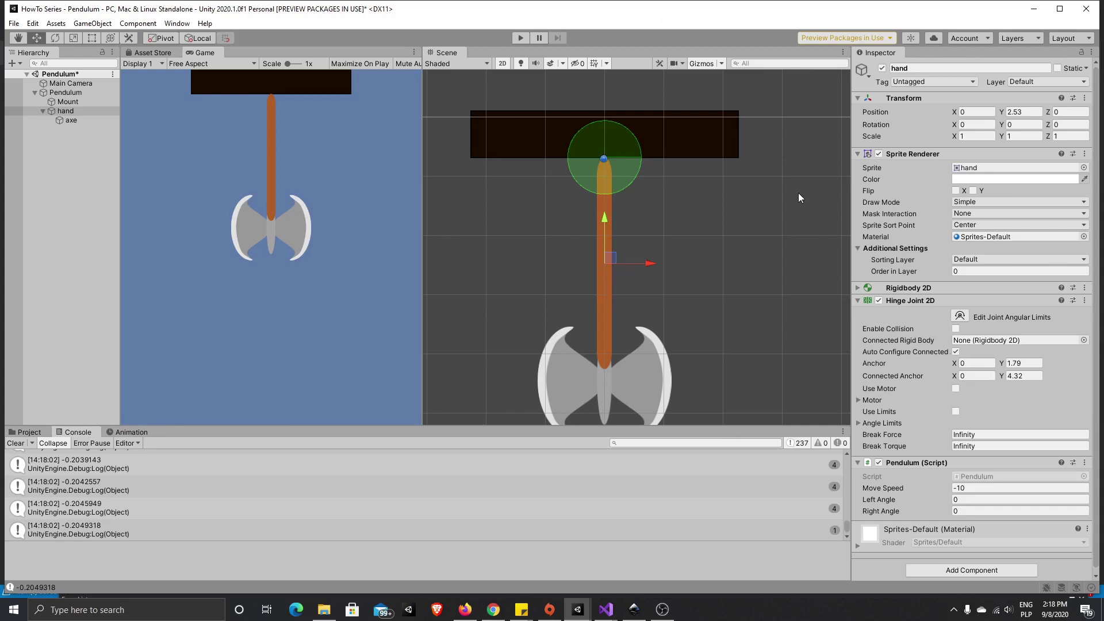
left_click(520, 38)
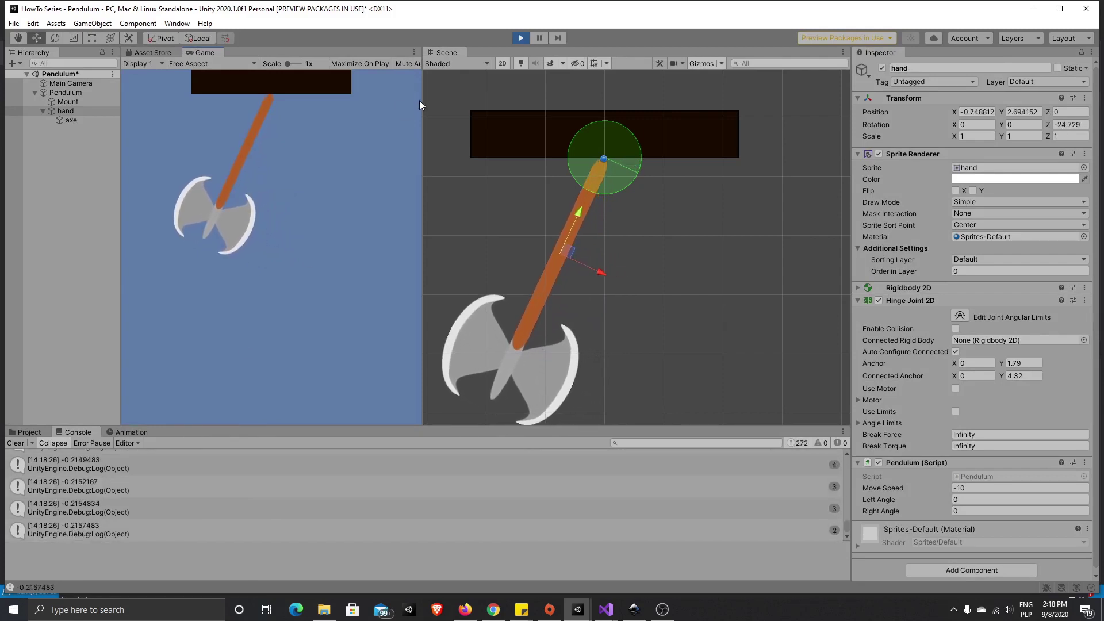
left_click(522, 38)
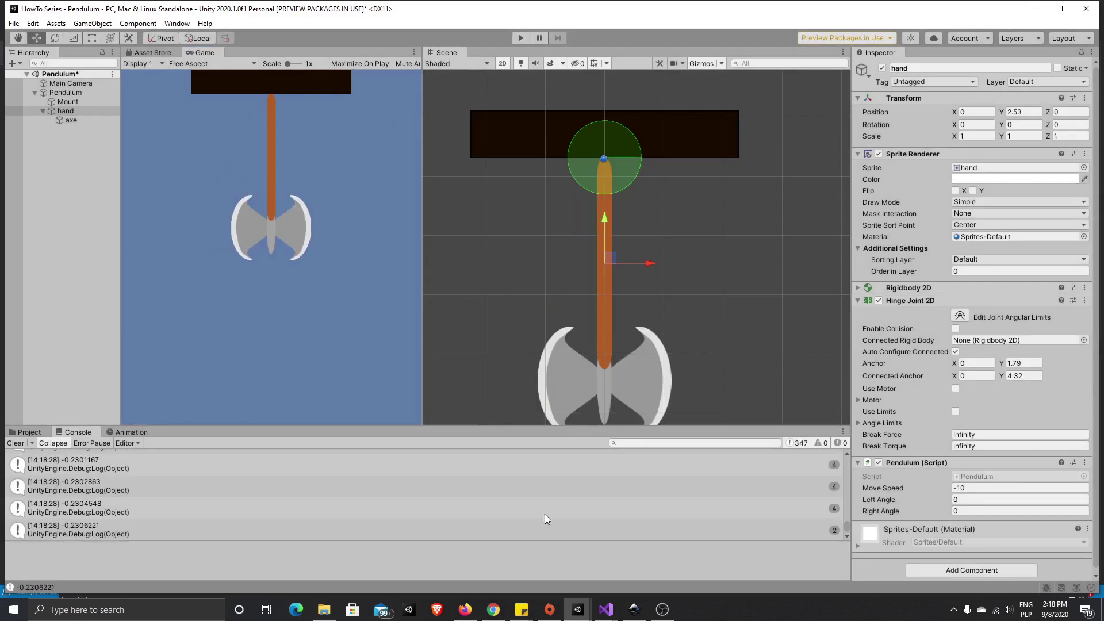
Return to Visual Studio and delete the Debug.Log statement from the Update method
mouse_move(606, 609)
left_click(678, 591)
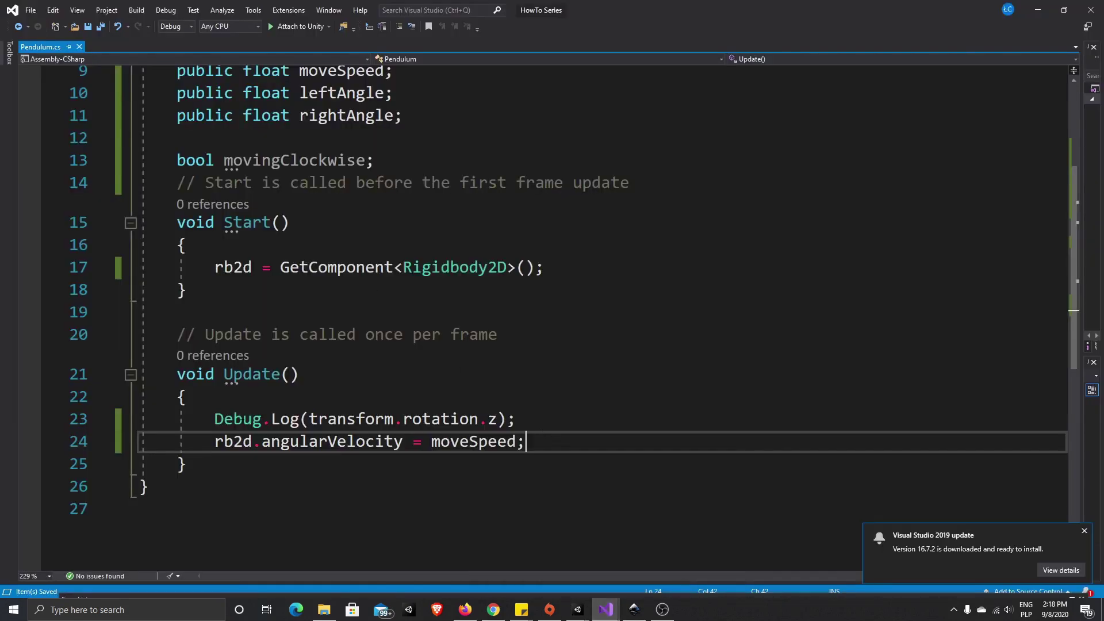
left_click_drag(511, 420, 214, 420)
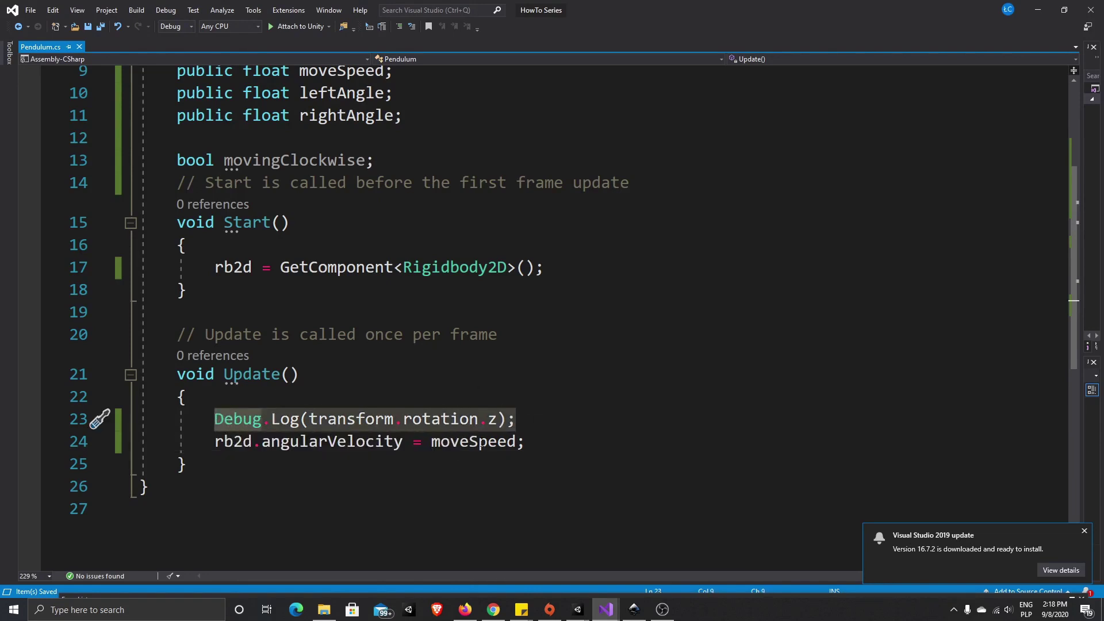
key("Delete")
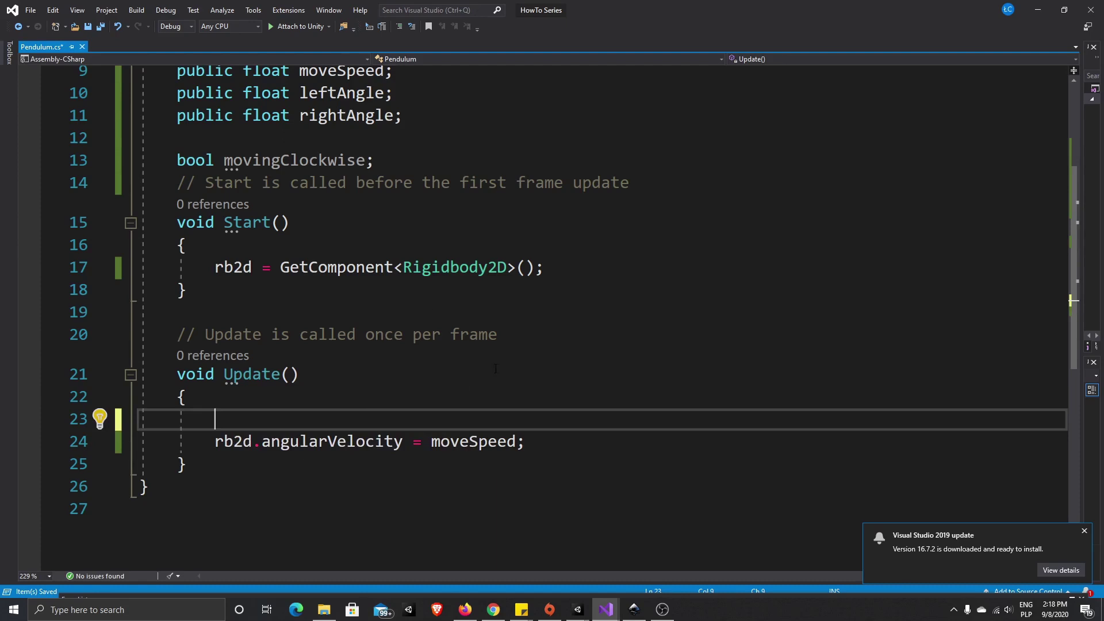
Below the Update method, add an empty public void ChangeMoveDir() method with its braces
scroll(492, 364, "up", 2)
scroll(491, 296, "down", 1)
left_click(425, 184)
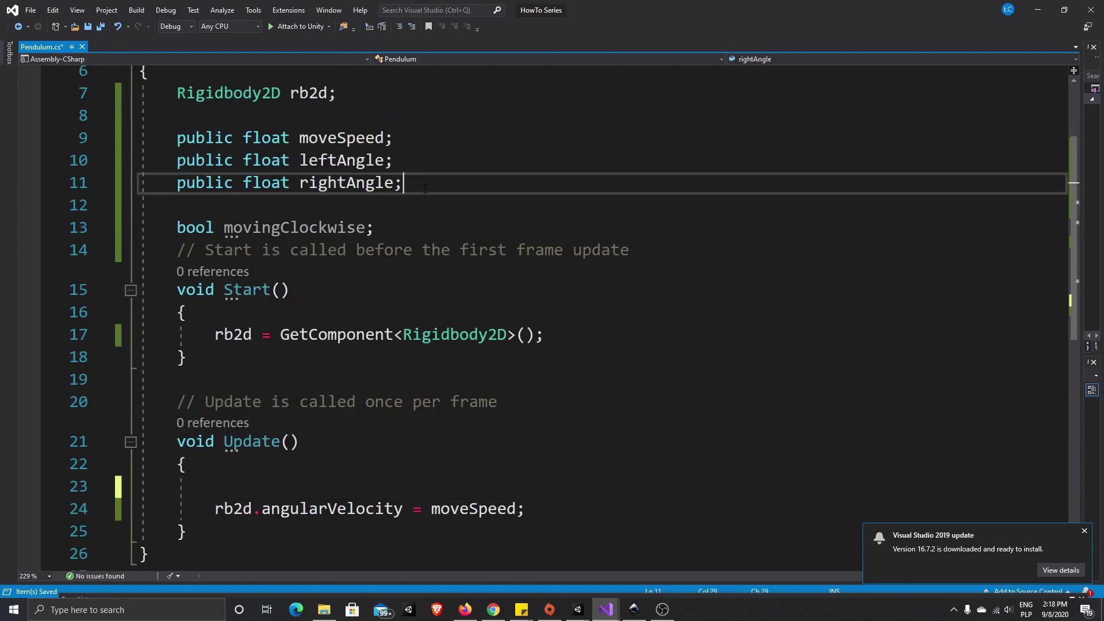
left_click(347, 227)
scroll(468, 369, "down", 3)
left_click(448, 331)
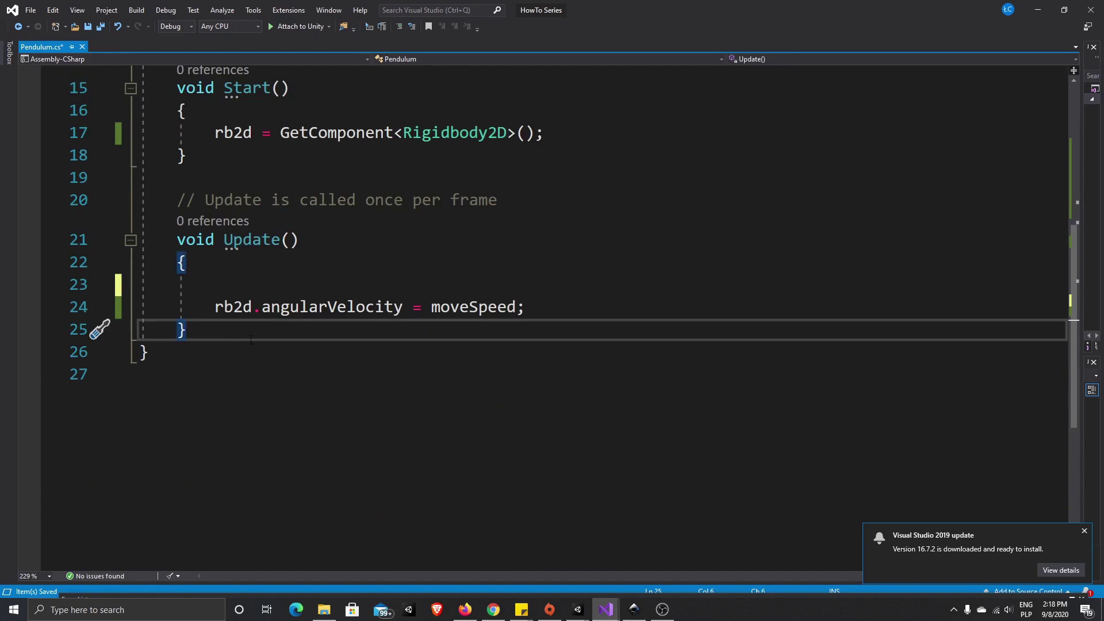
key("Return")
key("Return")
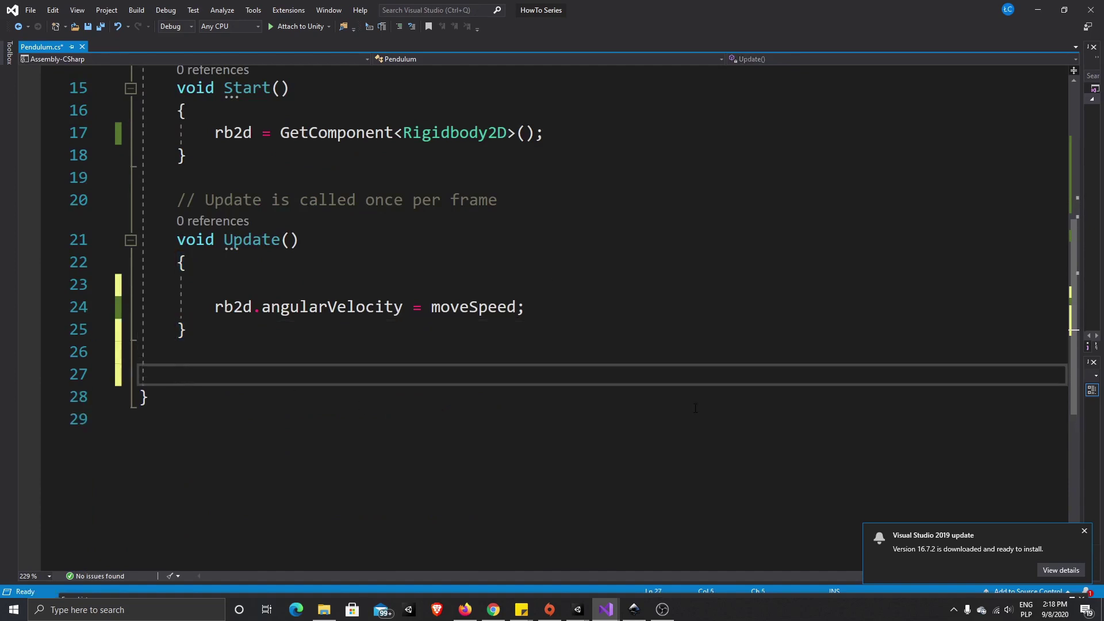
type("publi")
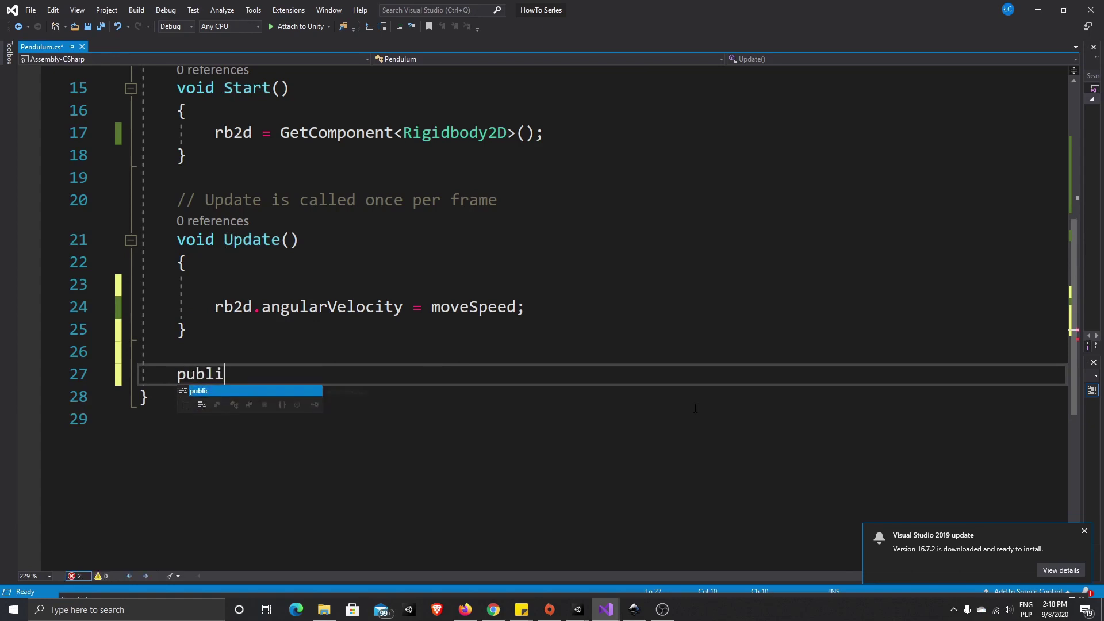
key("Tab")
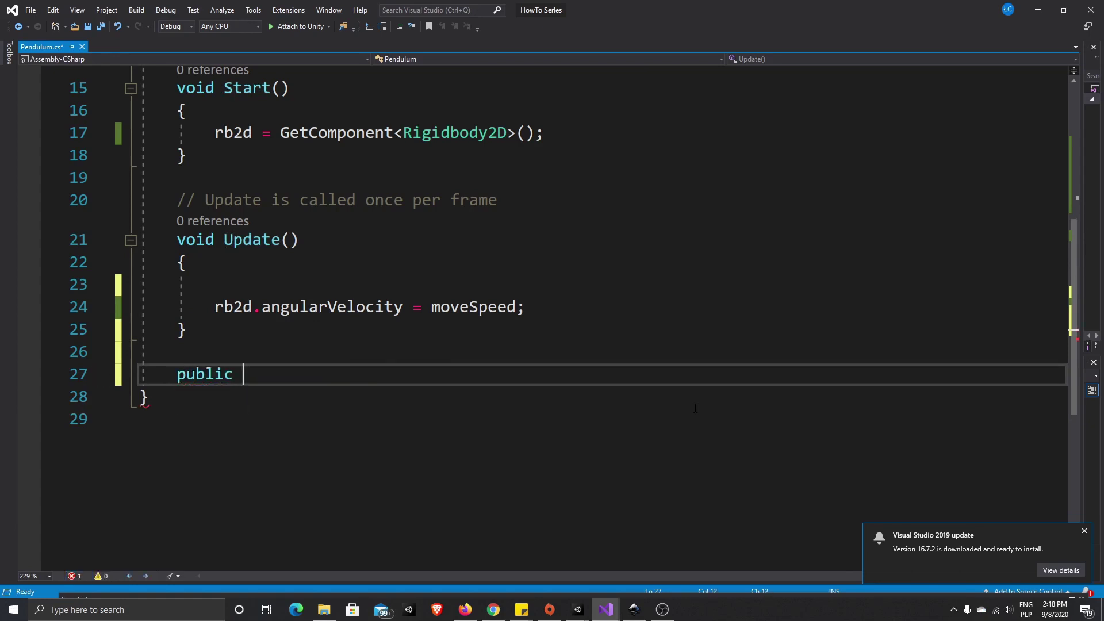
type("void Ch")
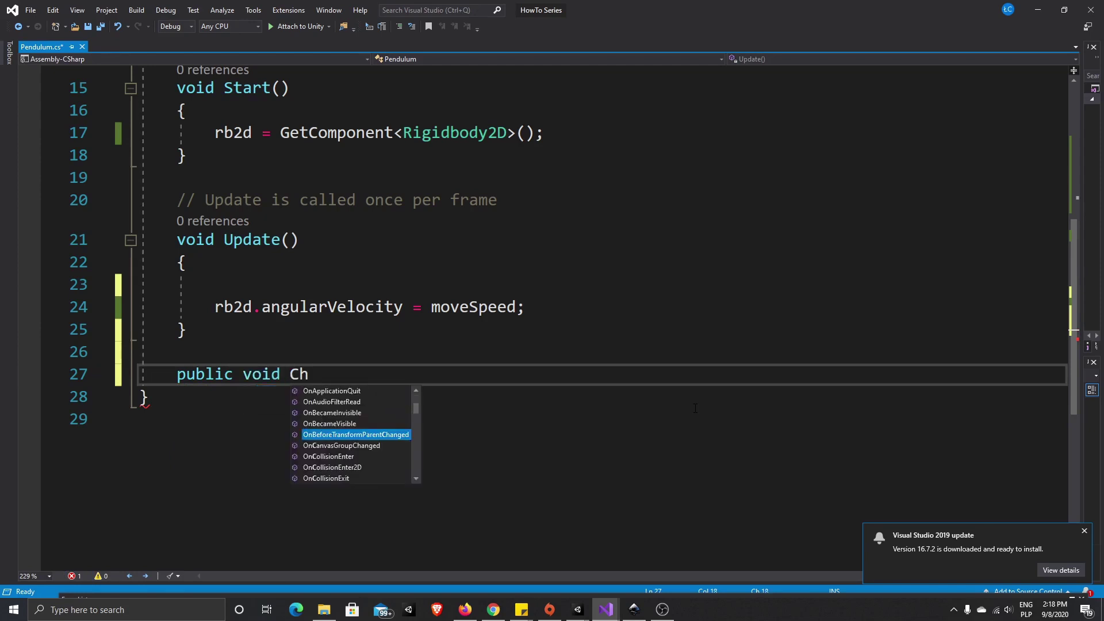
type("ange")
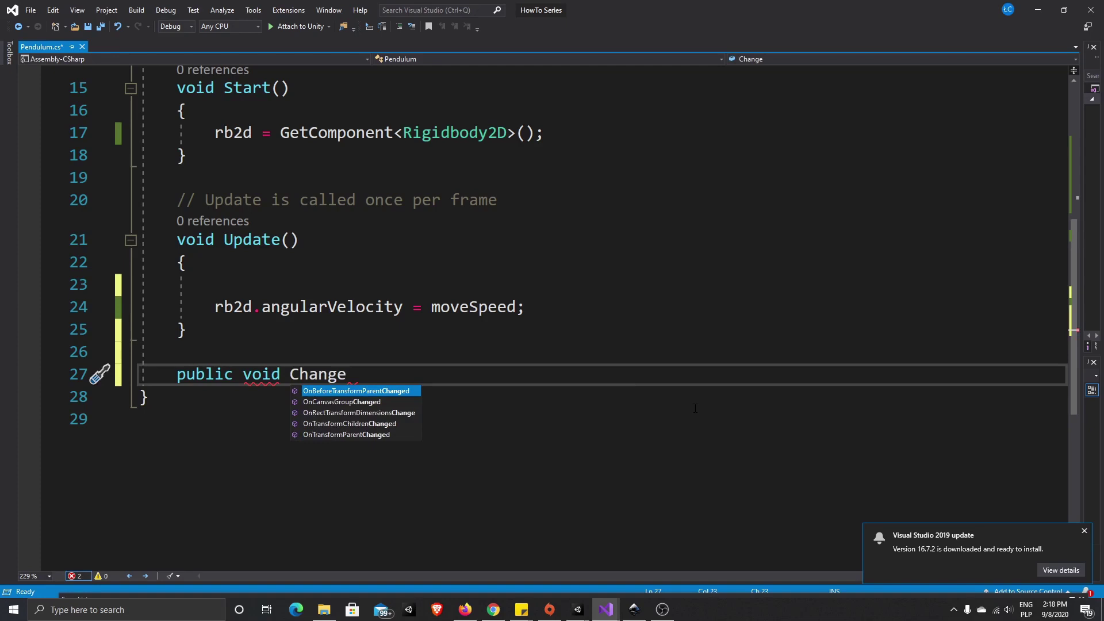
type("MoveDire")
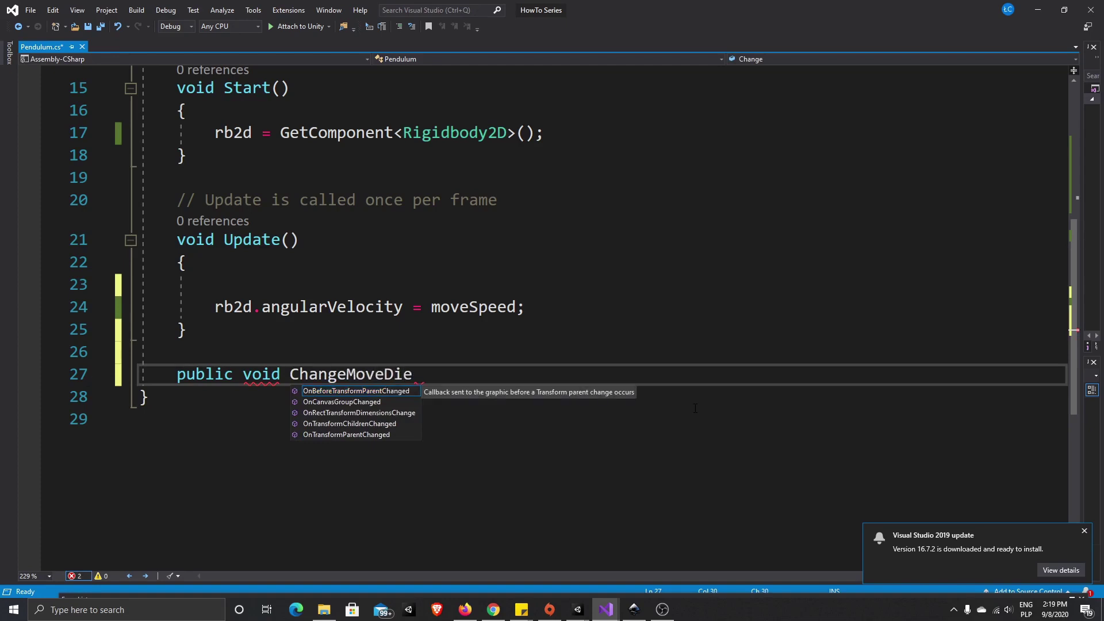
key("BackSpace")
key("BackSpace")
key("BackSpace")
type("ir")
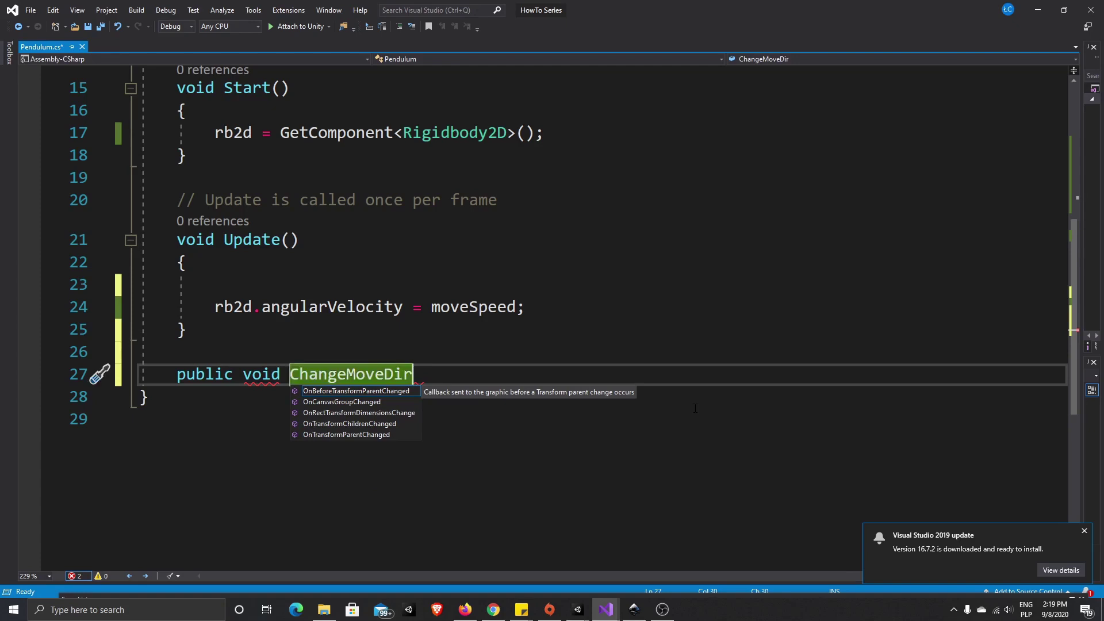
type("() {")
key("Return")
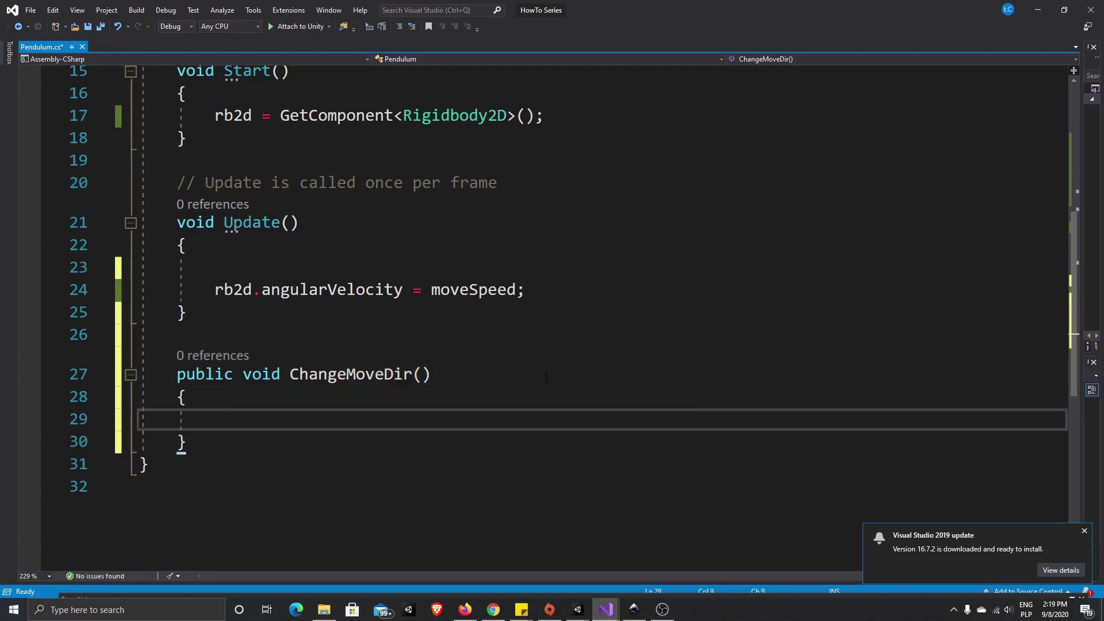
Inside ChangeMoveDir, add an empty if block with the condition transform.rotation.z > rightAngle
type("if")
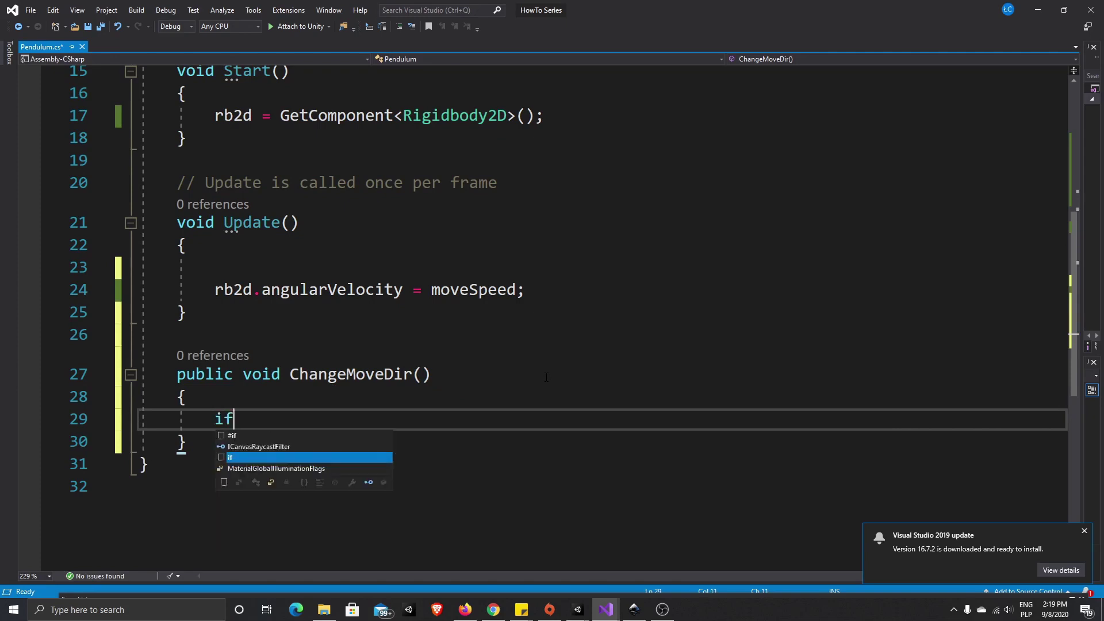
type("(")
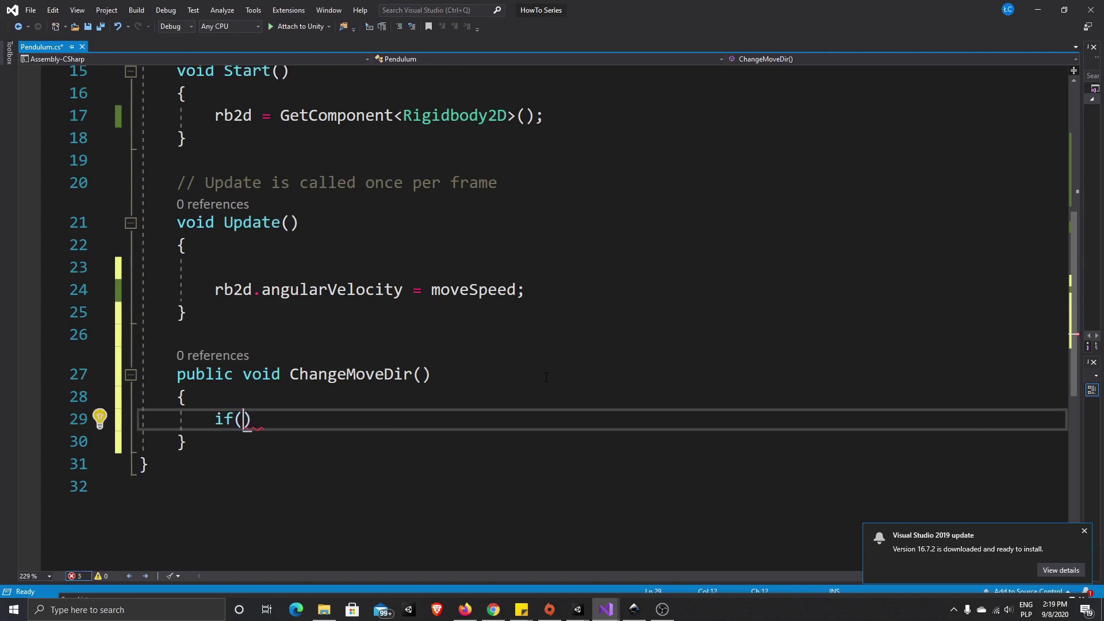
type("trans")
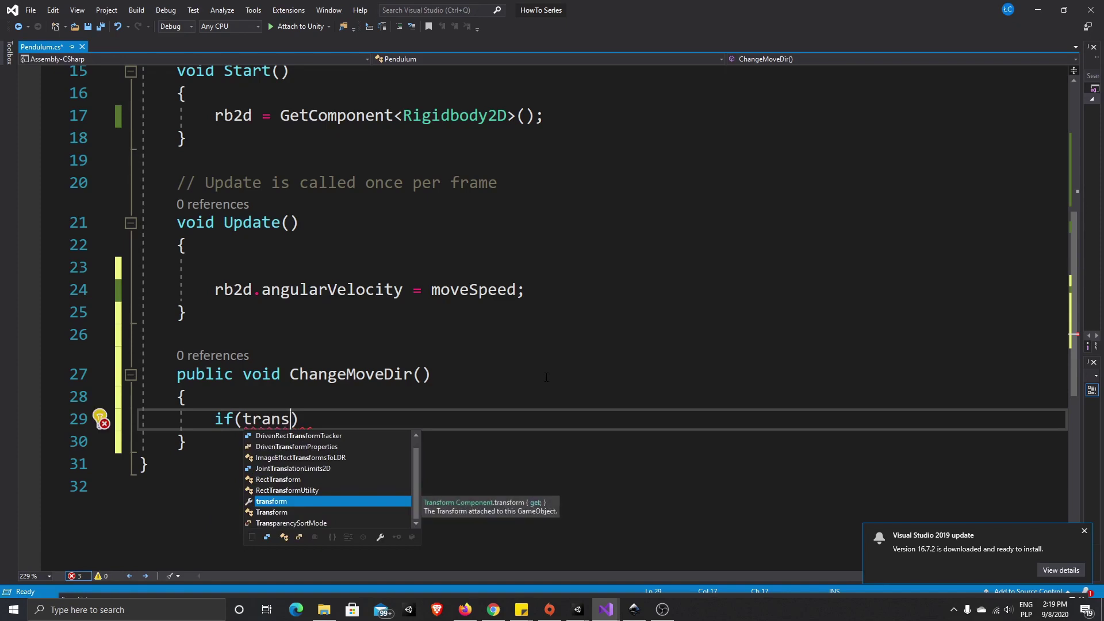
key("Tab")
type(".rotation")
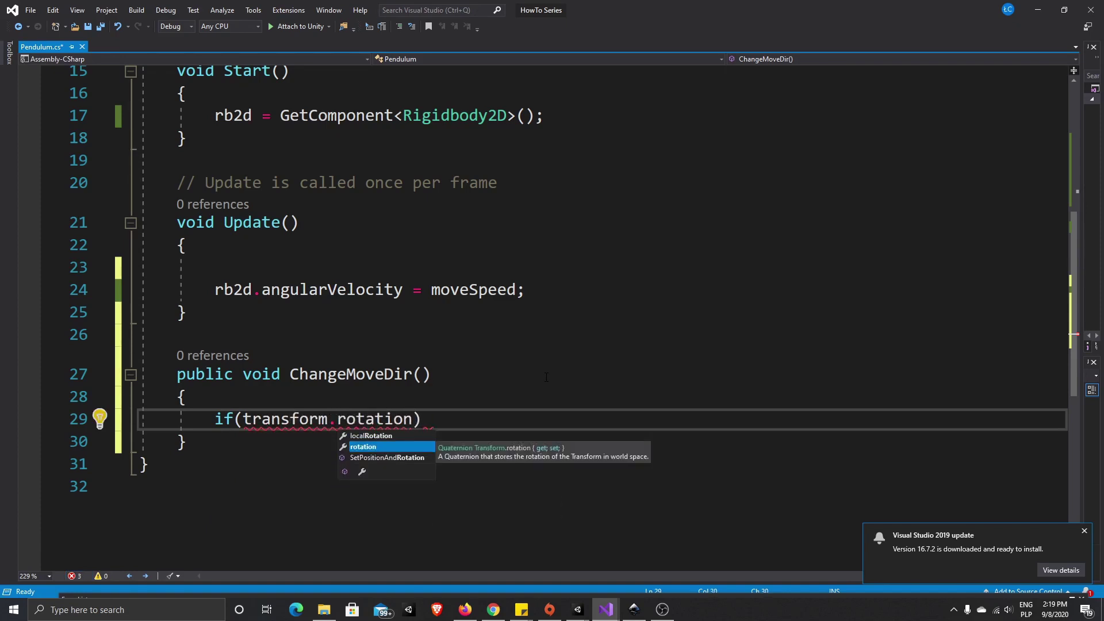
type(".z")
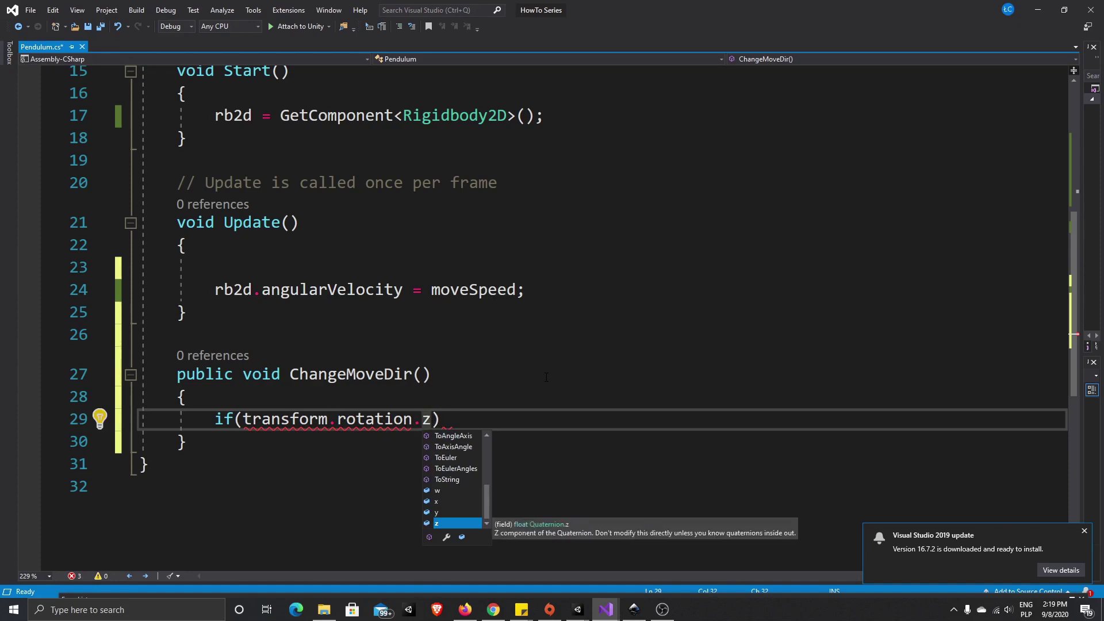
key("Escape")
type(">ro")
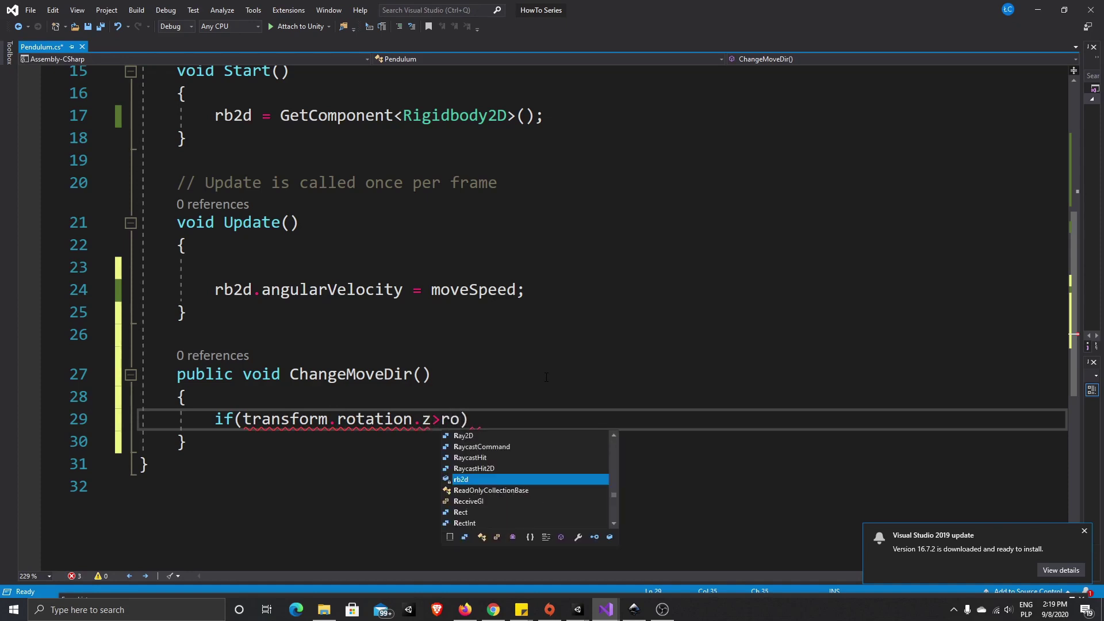
type("ight")
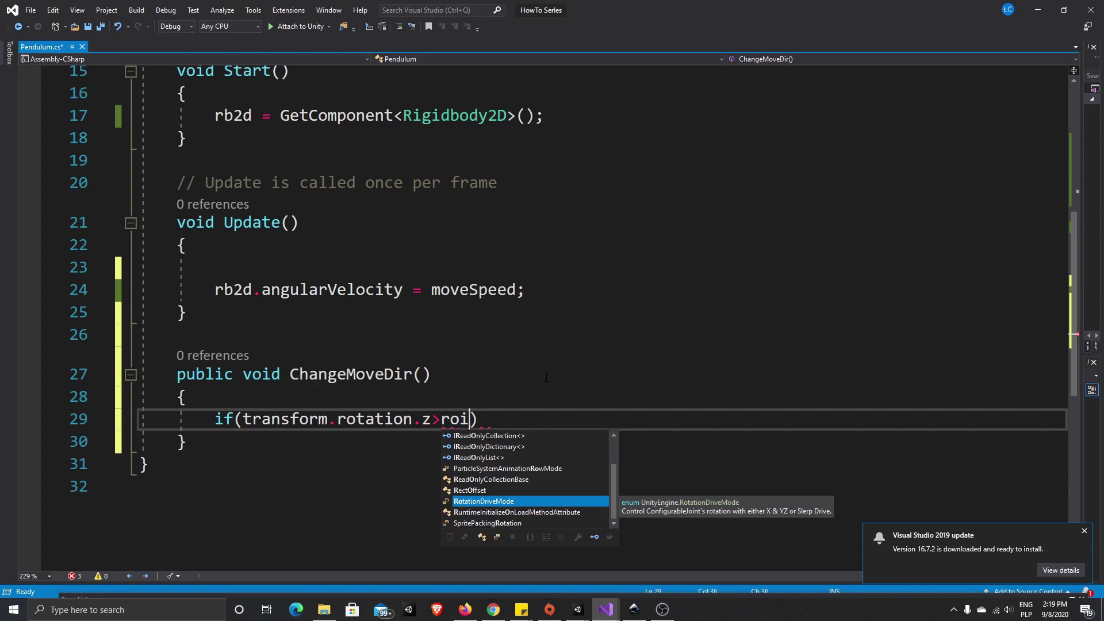
key("BackSpace")
key("BackSpace")
key("BackSpace")
key("BackSpace")
key("BackSpace")
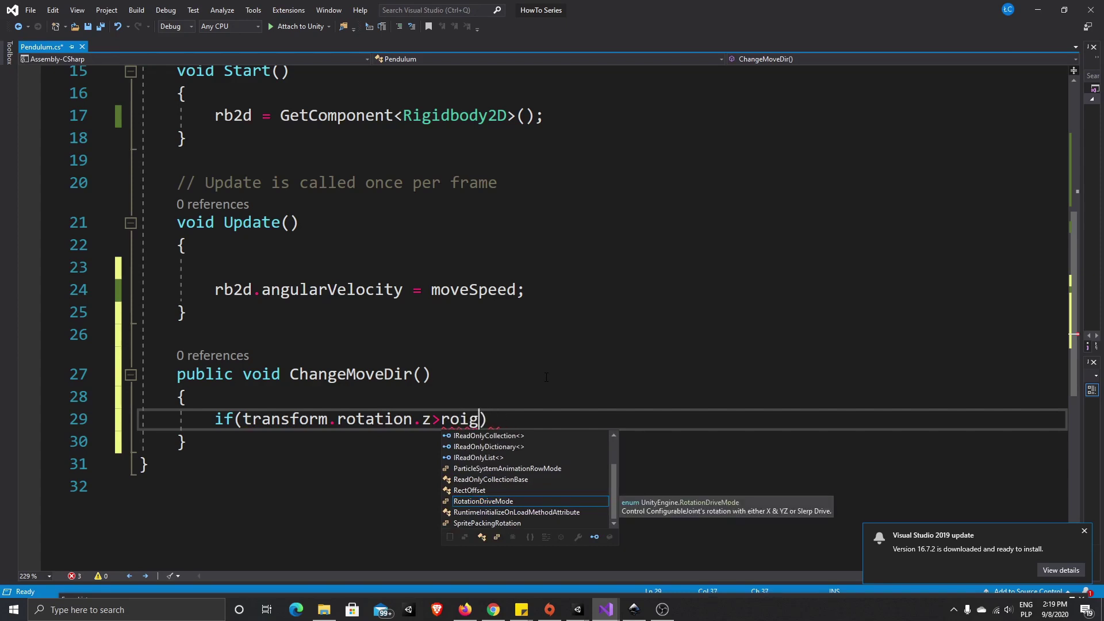
type("ig")
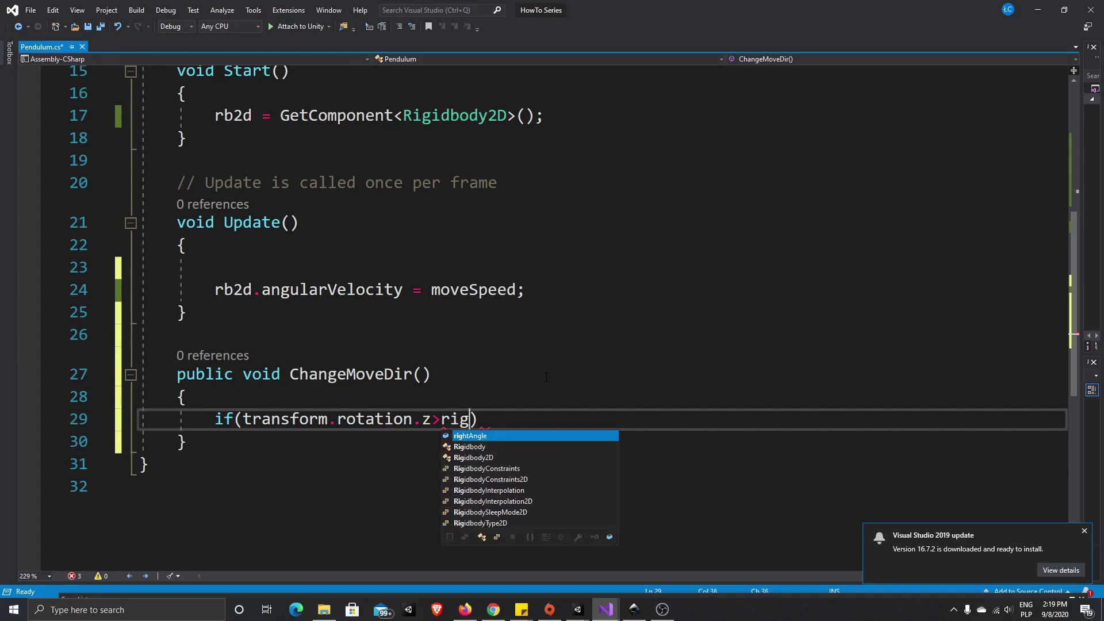
key("Tab")
key("Right")
type("{")
key("Return")
Duplicate the rightAngle if block directly below itself inside ChangeMoveDir
key("Down")
key("End")
key("Return")
key("Return")
key("Up")
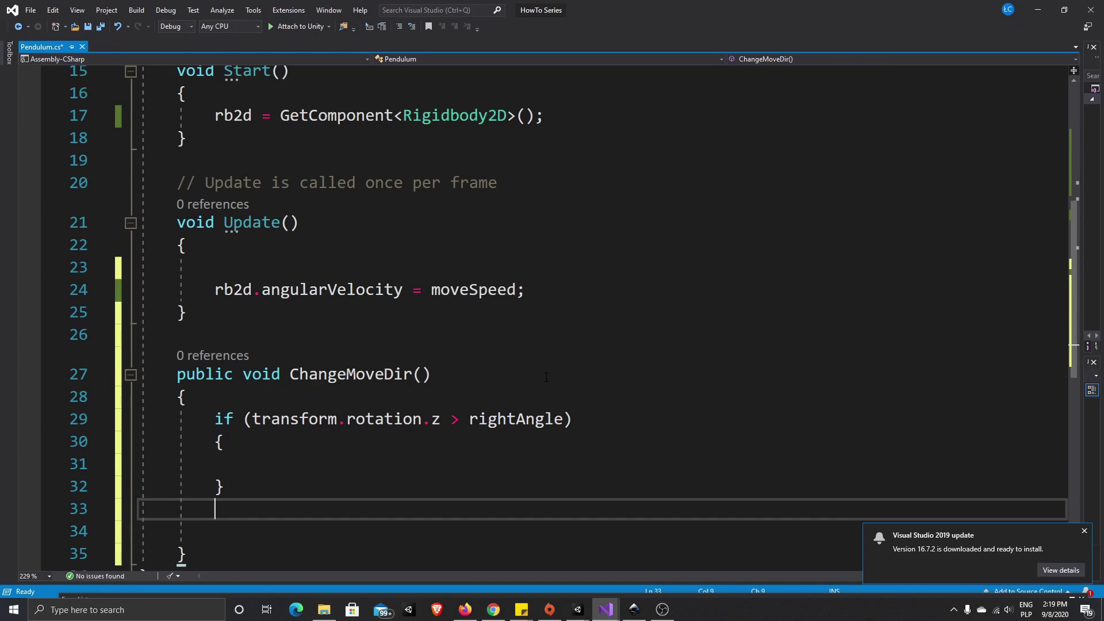
type("if")
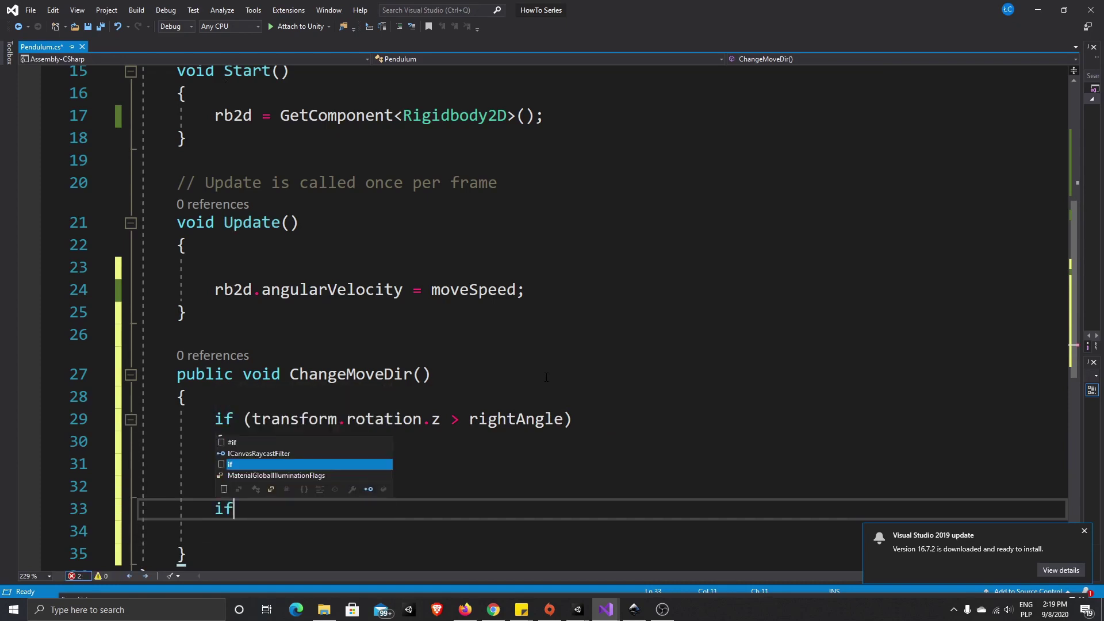
key("Escape")
key("Up")
key("Up")
key("Up")
key("Up")
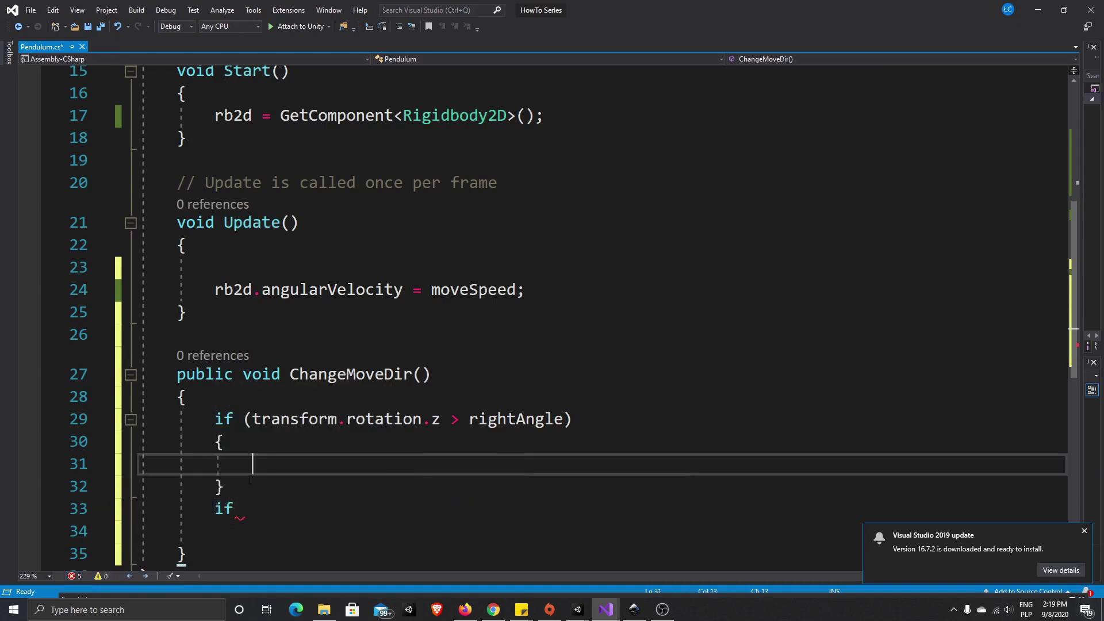
key("ctrl+c")
key("Down")
key("Down")
key("Down")
key("Down")
key("shift+Home")
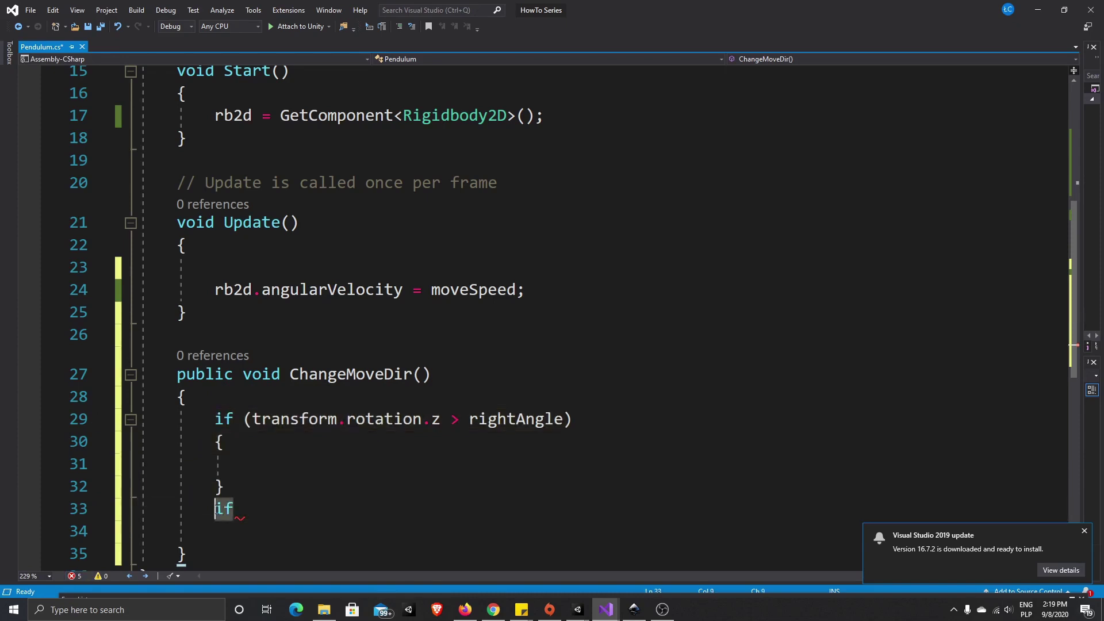
key("ctrl+v")
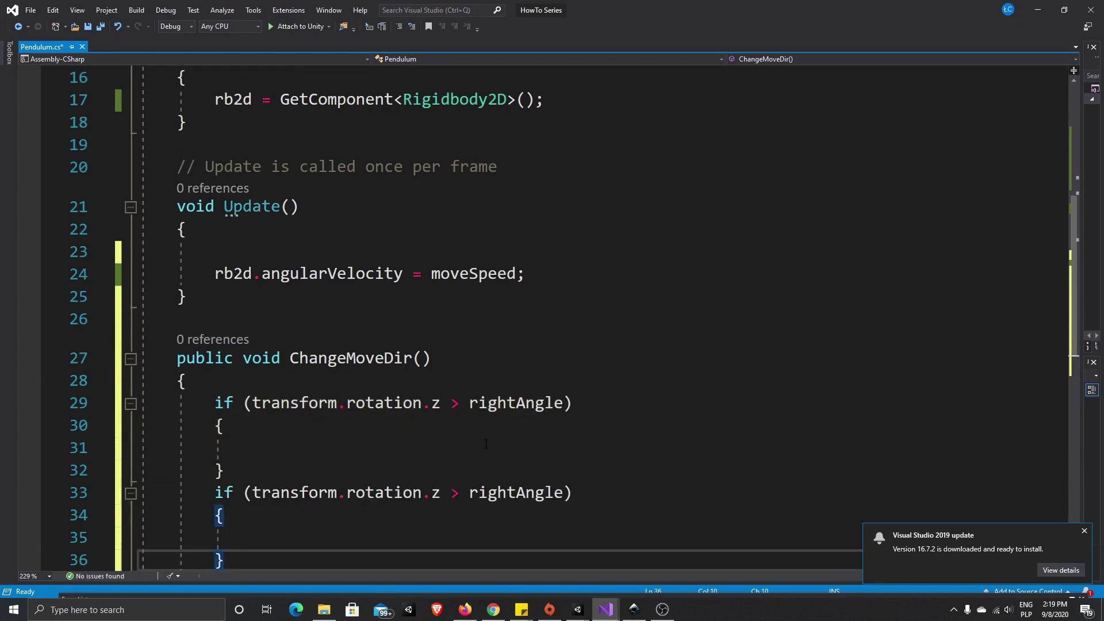
Change the second if block's condition to transform.rotation.z < leftAngle
left_click_drag(458, 498, 453, 493)
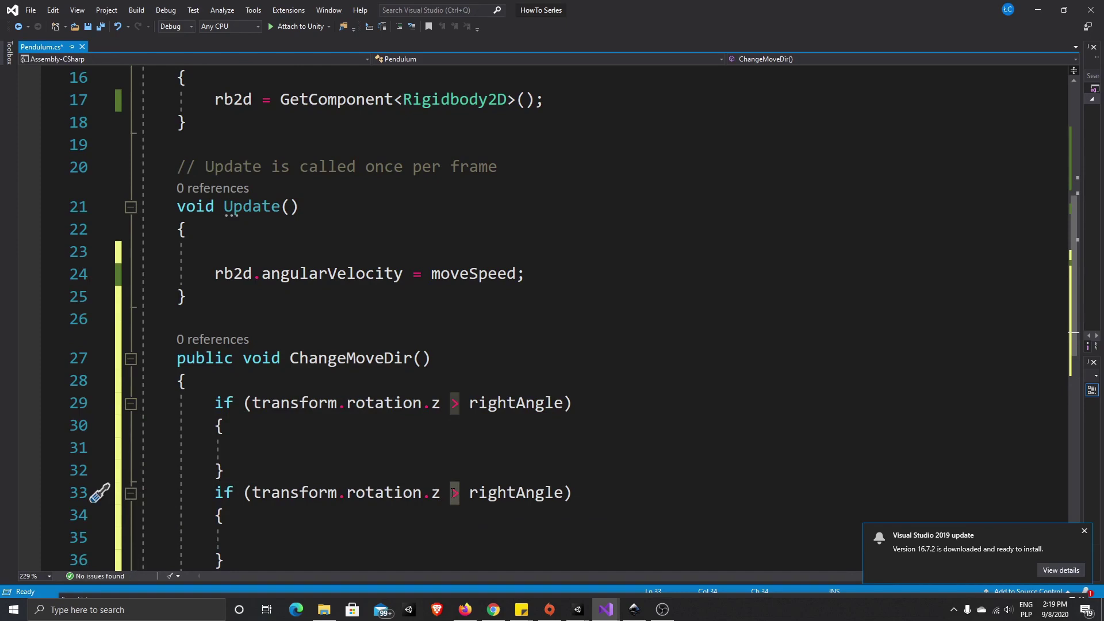
type("<")
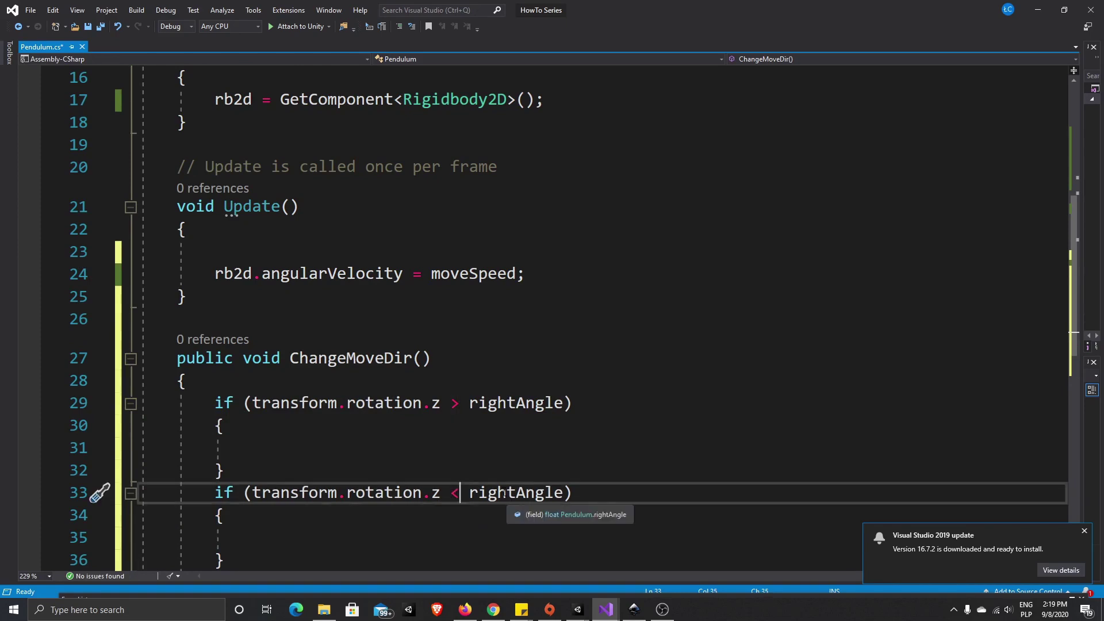
left_click_drag(469, 492, 498, 493)
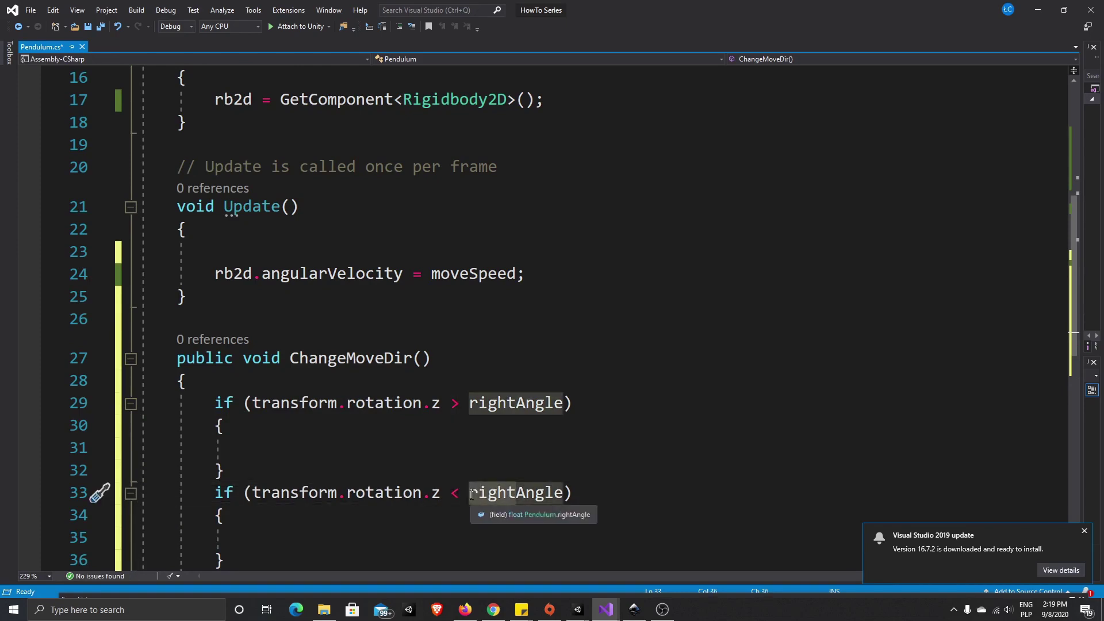
type("left")
In the body of the rightAngle if block, add the statement movingClockwise = false;
left_click(553, 426)
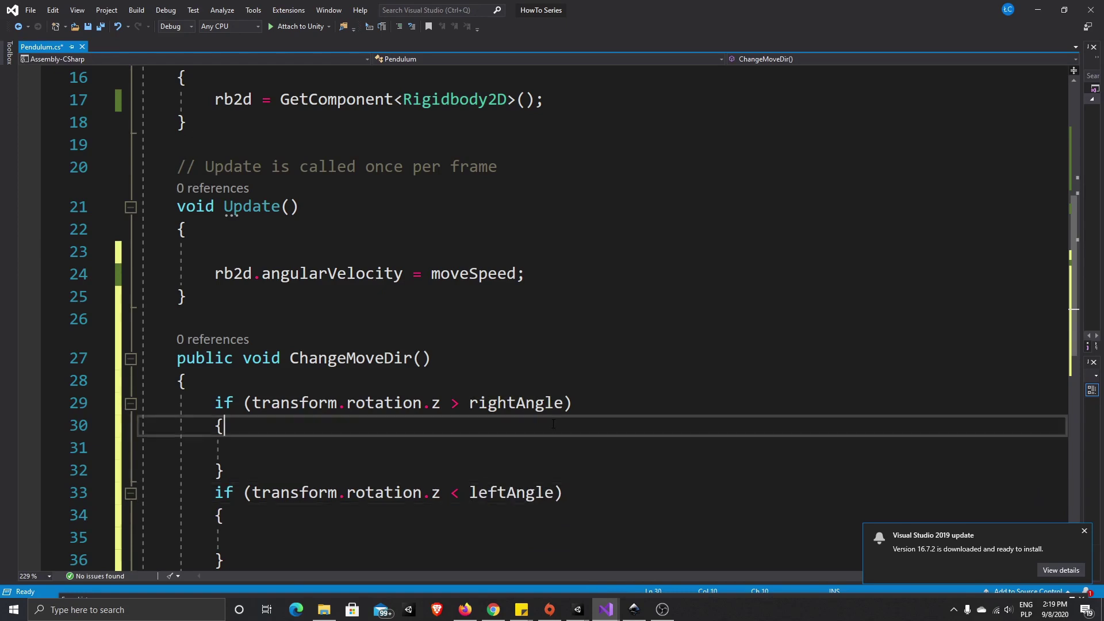
left_click(329, 445)
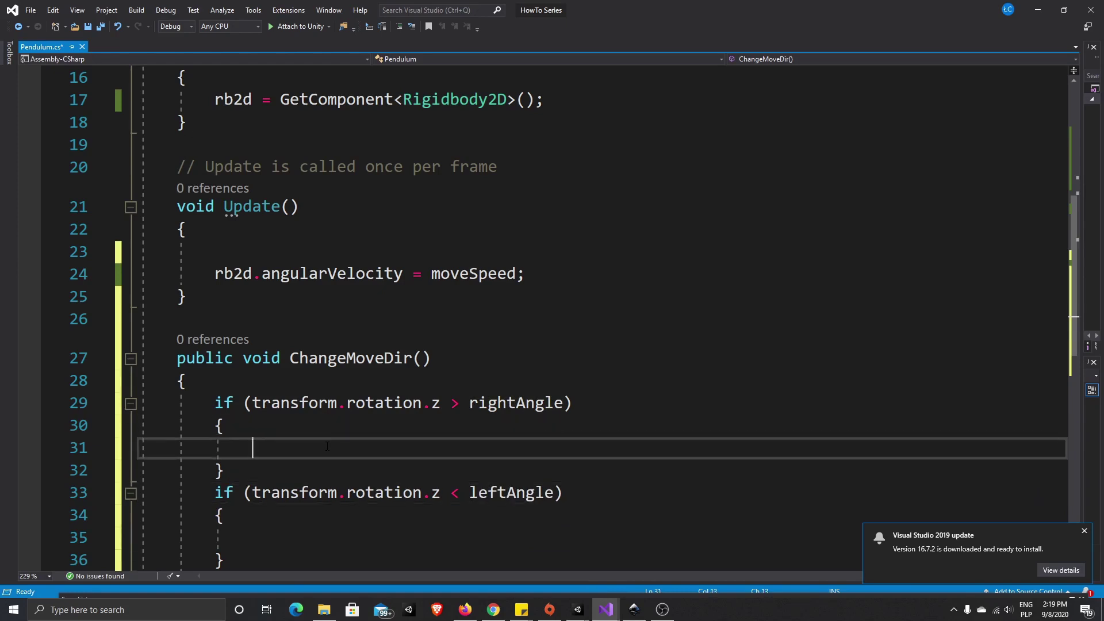
type("movin")
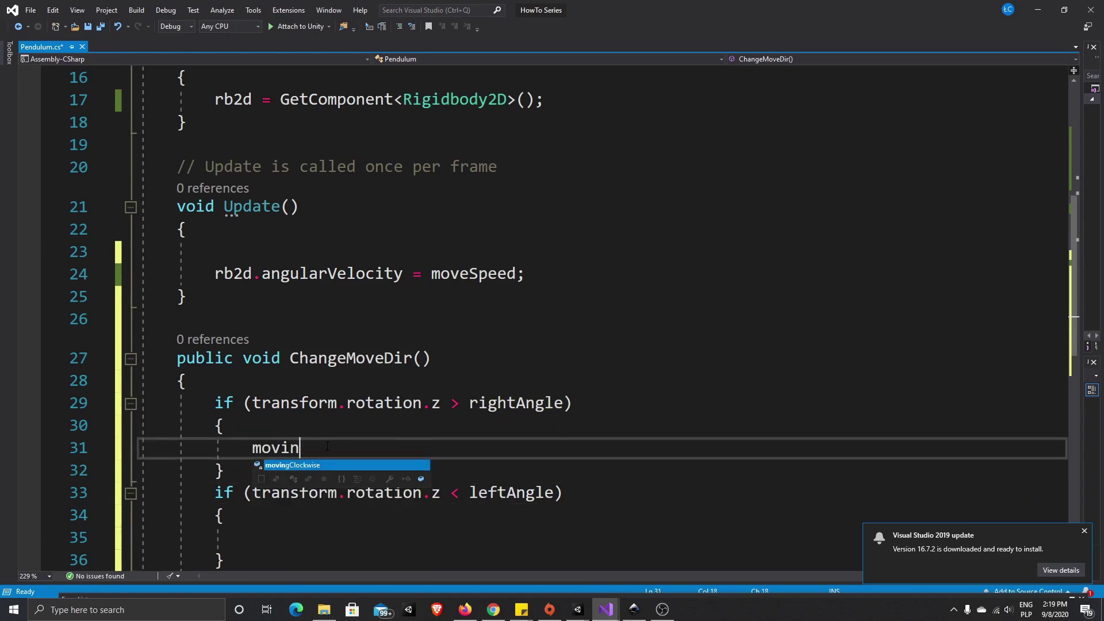
key("Tab")
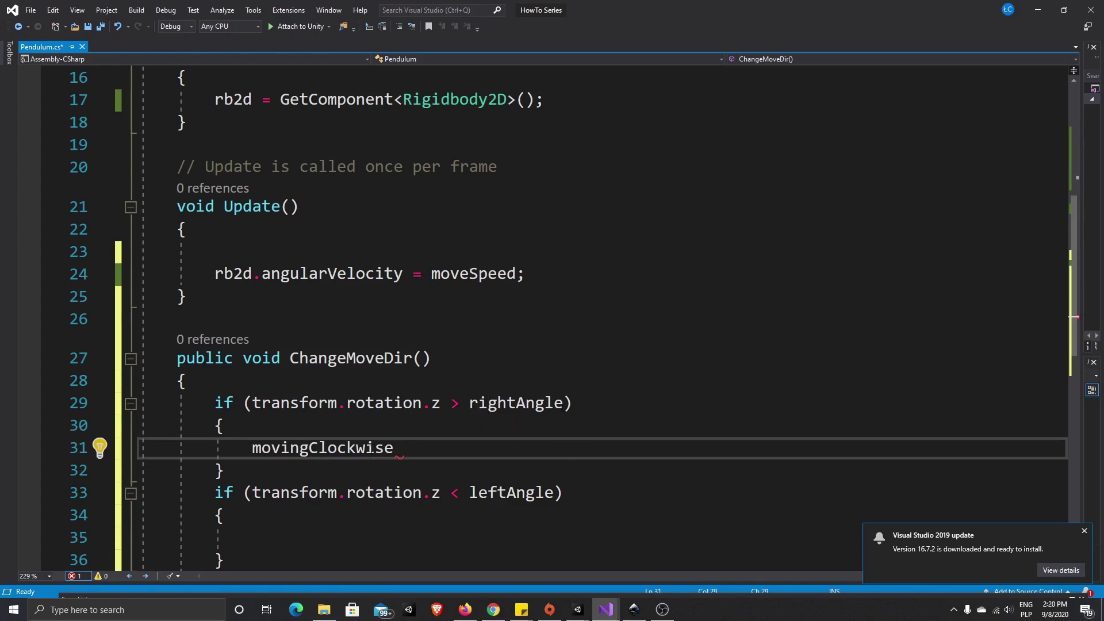
type("= fla")
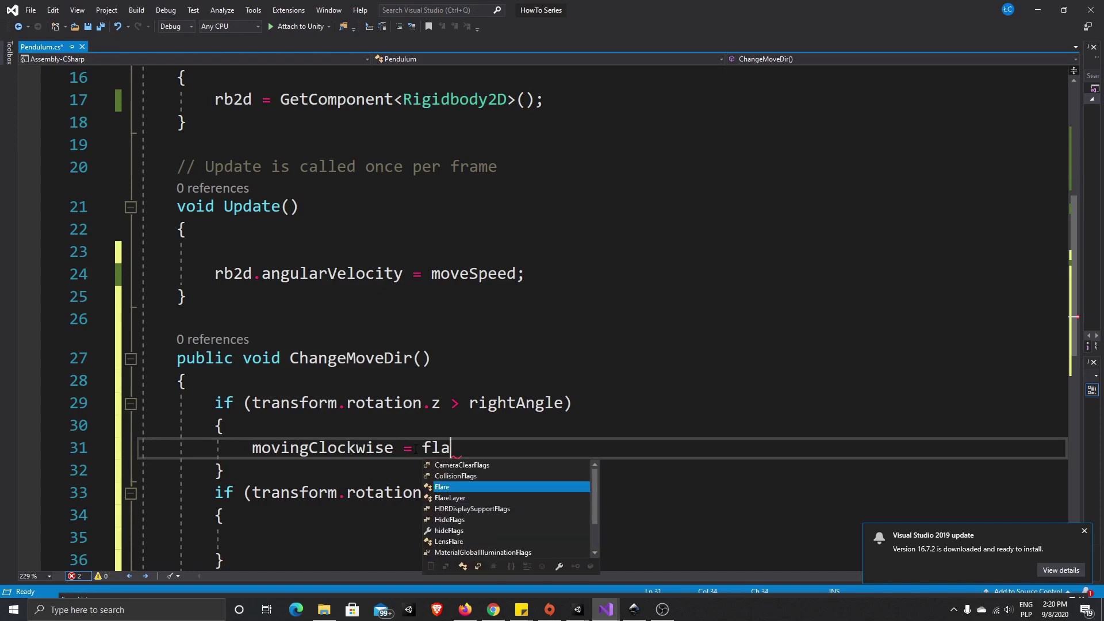
key("BackSpace")
key("BackSpace")
type("alse")
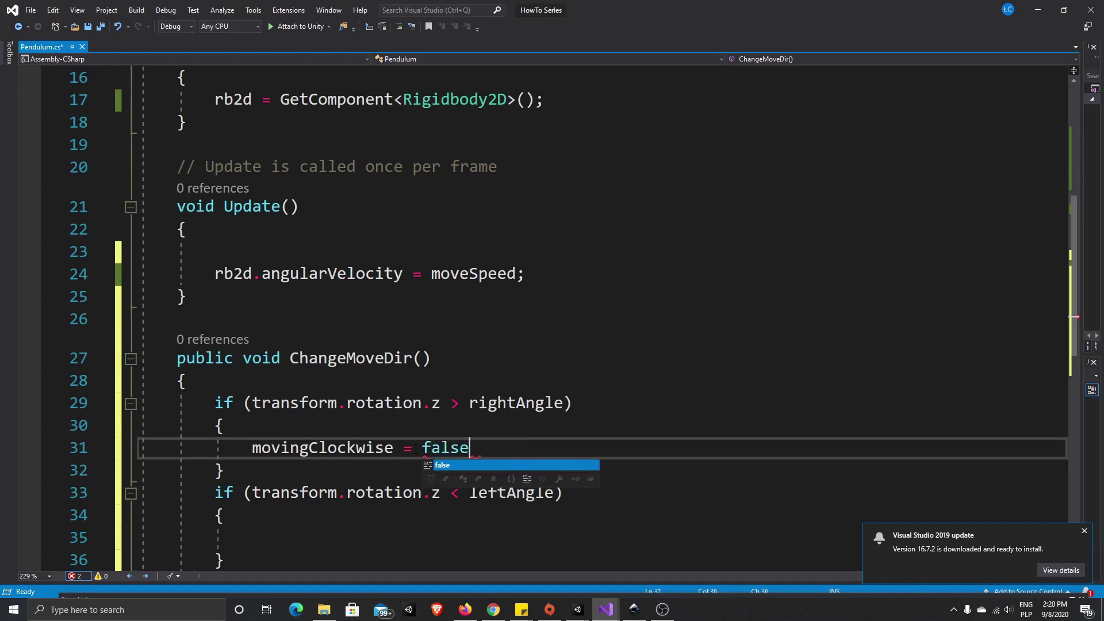
type(";")
Copy the movingClockwise variable name into the body of the leftAngle if block
scroll(447, 428, "down", 1)
double_click(316, 380)
key("ctrl+c")
left_click(347, 477)
key("ctrl+v")
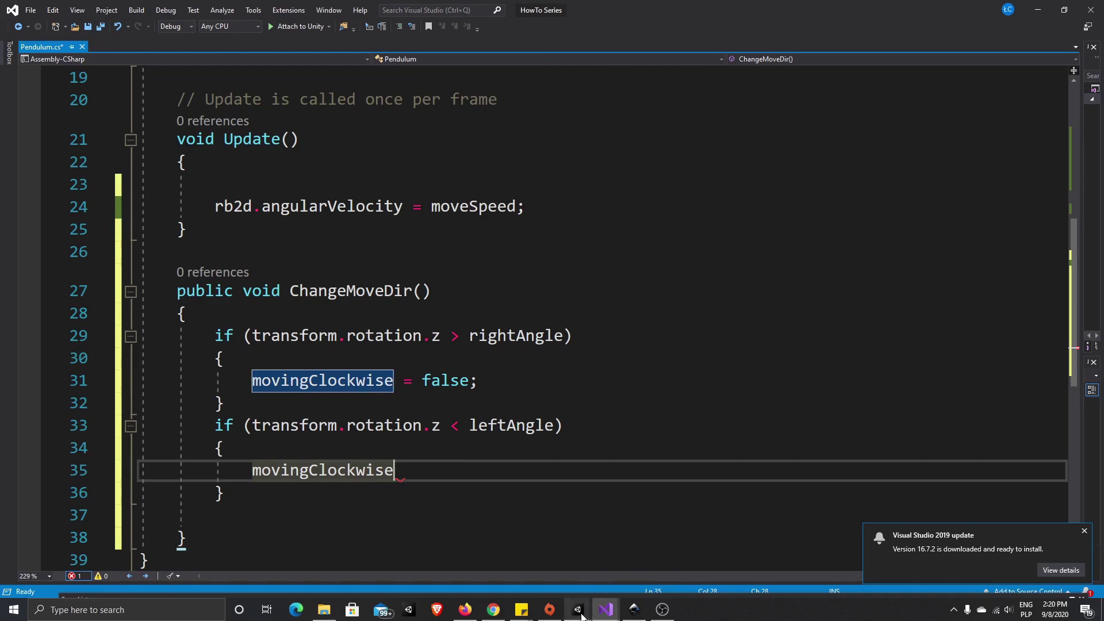
Switch to Unity, set the hand's Pendulum Move Speed to 10, and test the swing in Play mode
mouse_move(581, 614)
left_click(604, 588)
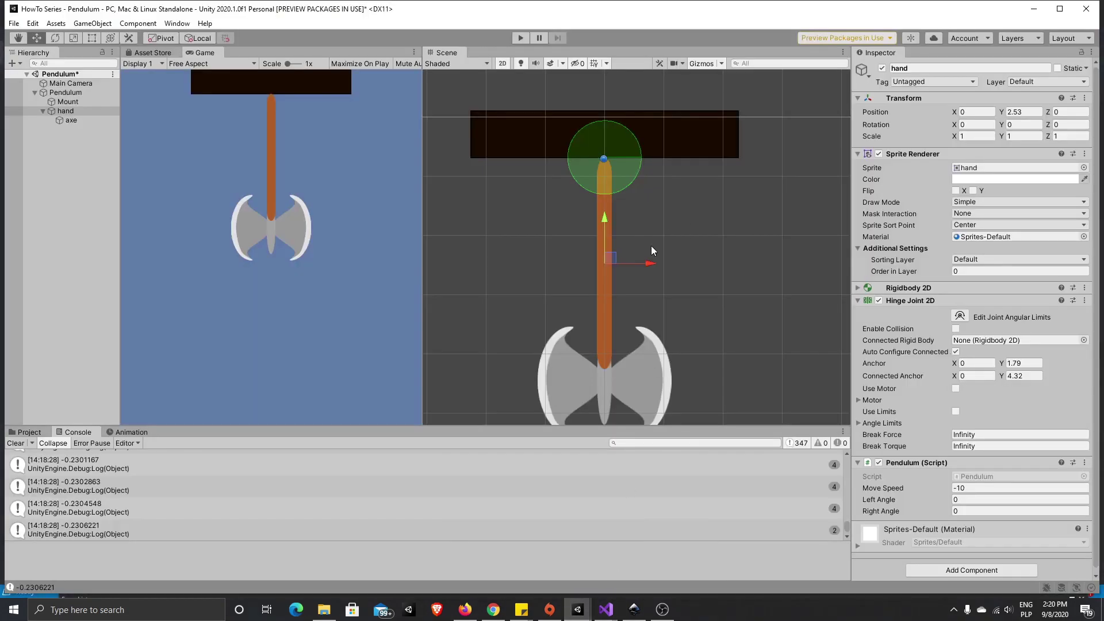
left_click_drag(956, 488, 948, 493)
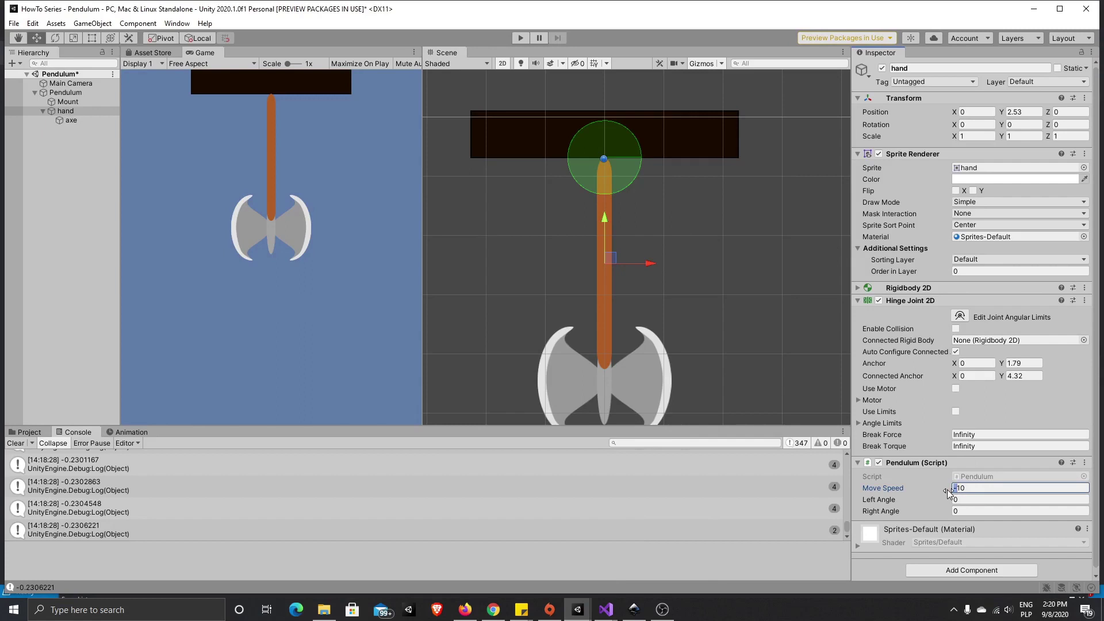
key("BackSpace")
left_click(521, 38)
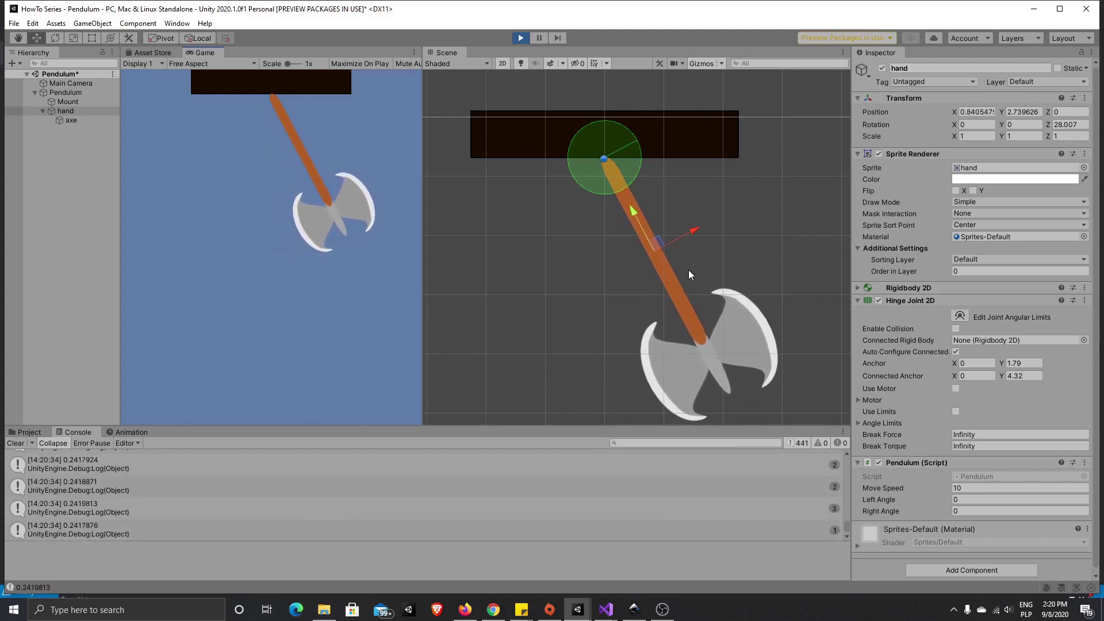
left_click(521, 38)
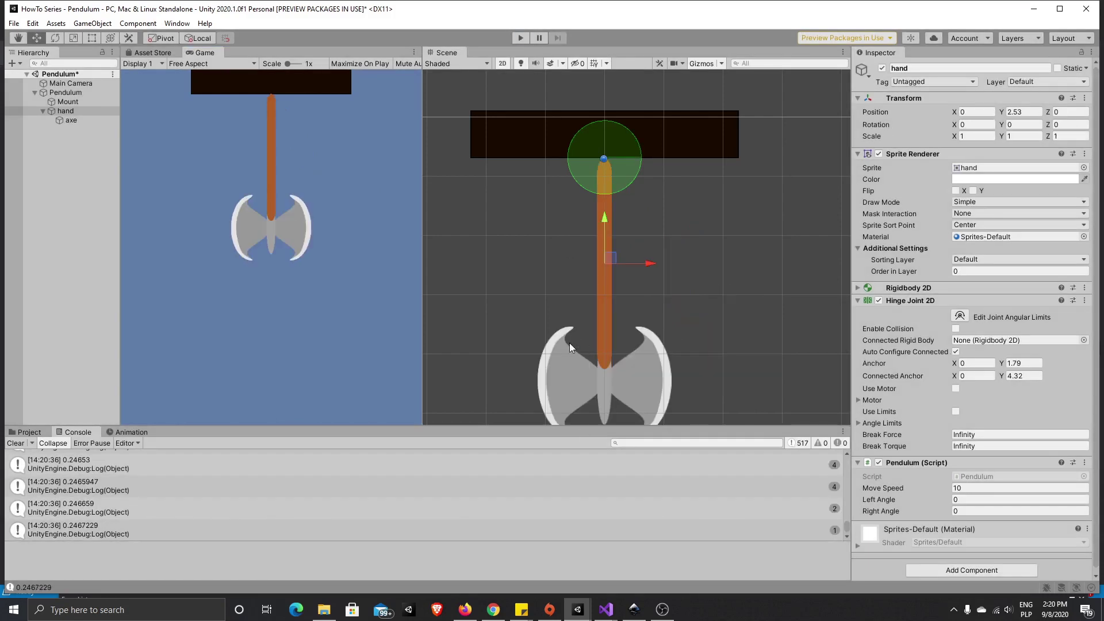
Switch back to Visual Studio, complete the leftAngle block's statement as movingClockwise = true; and save the script
mouse_move(606, 609)
left_click(658, 592)
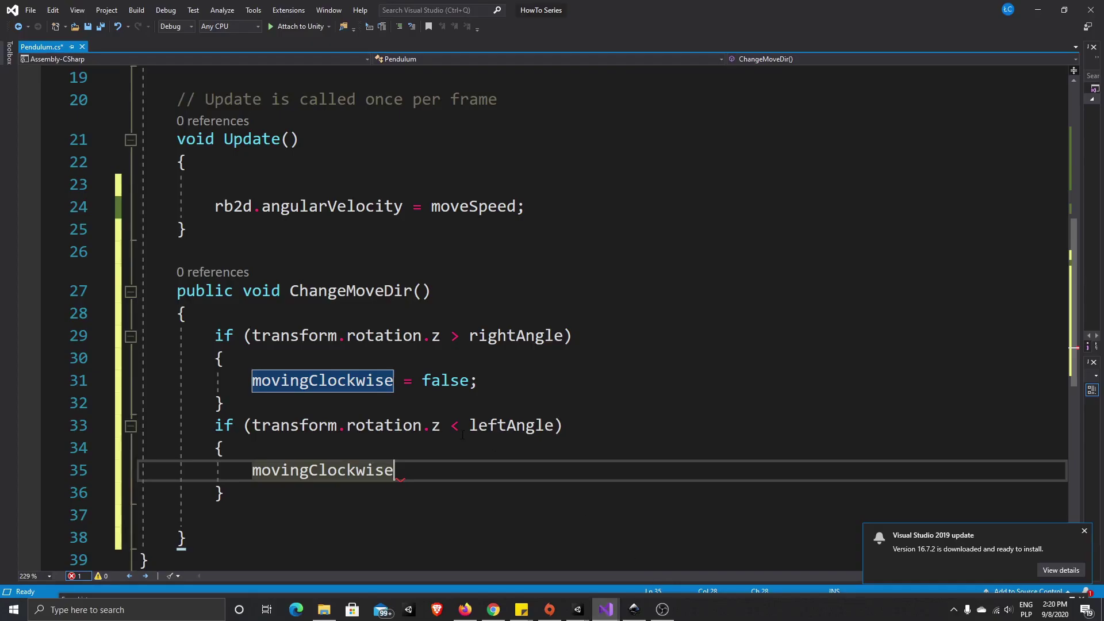
left_click(459, 381)
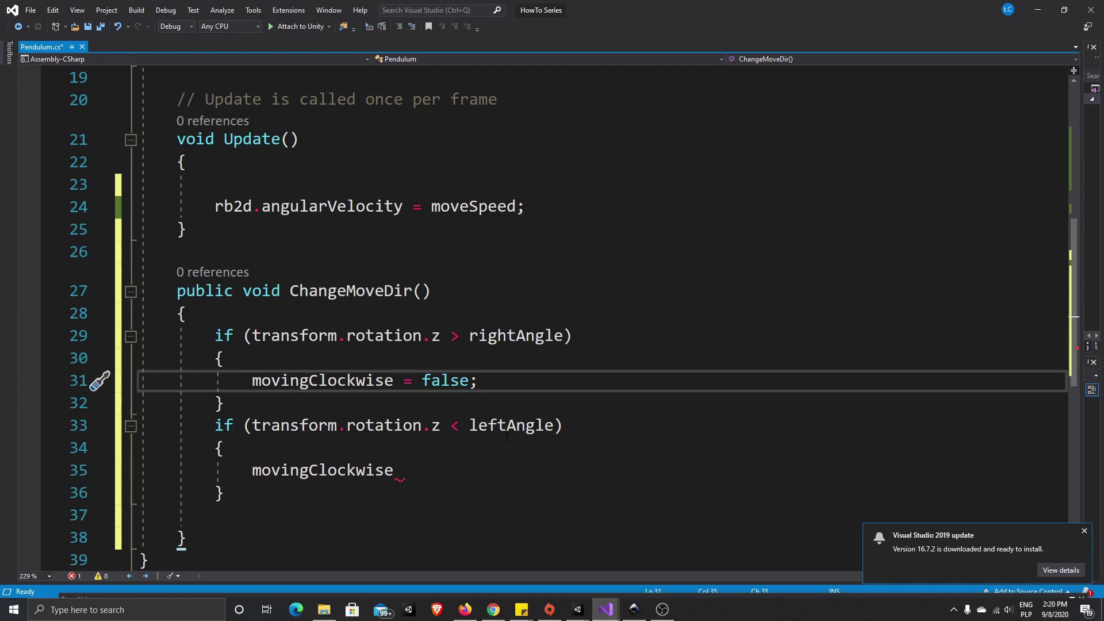
left_click(412, 478)
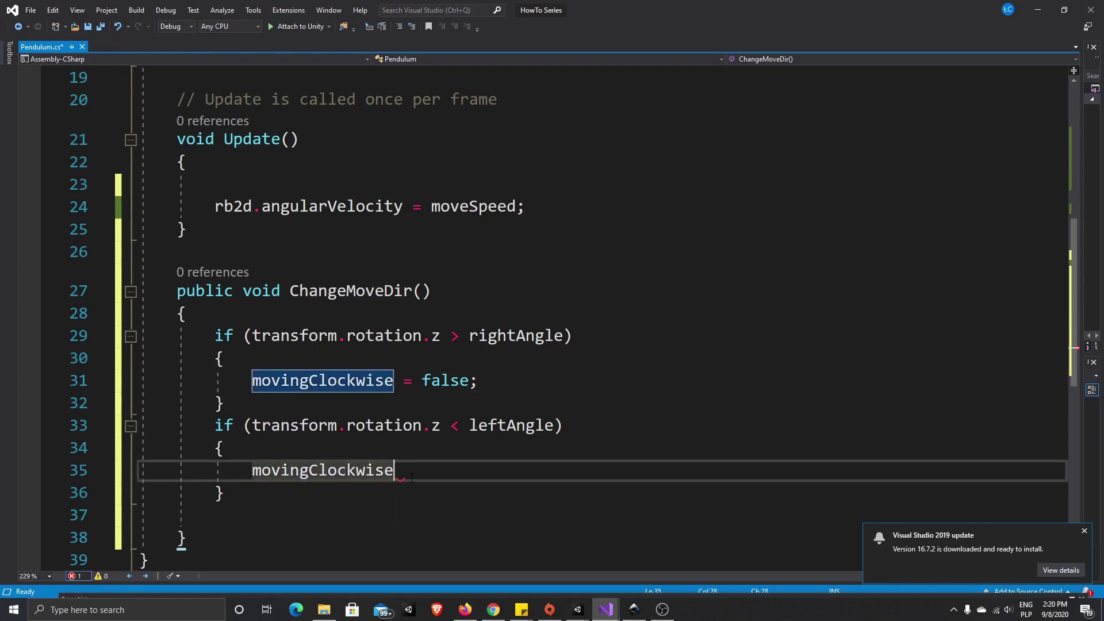
type("= true")
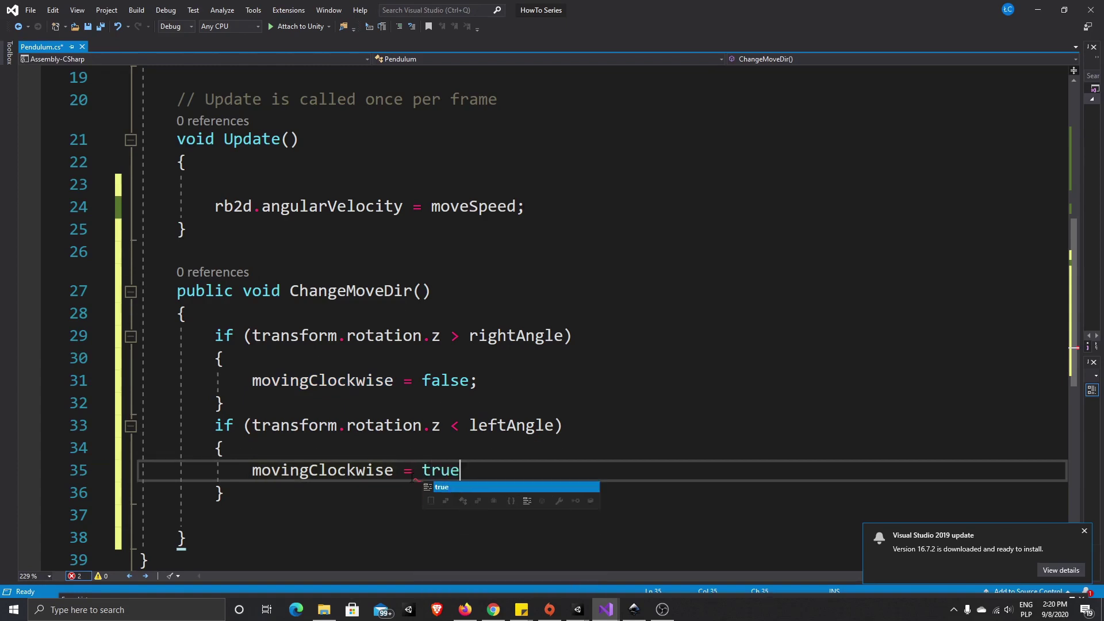
type(";")
key("ctrl+s")
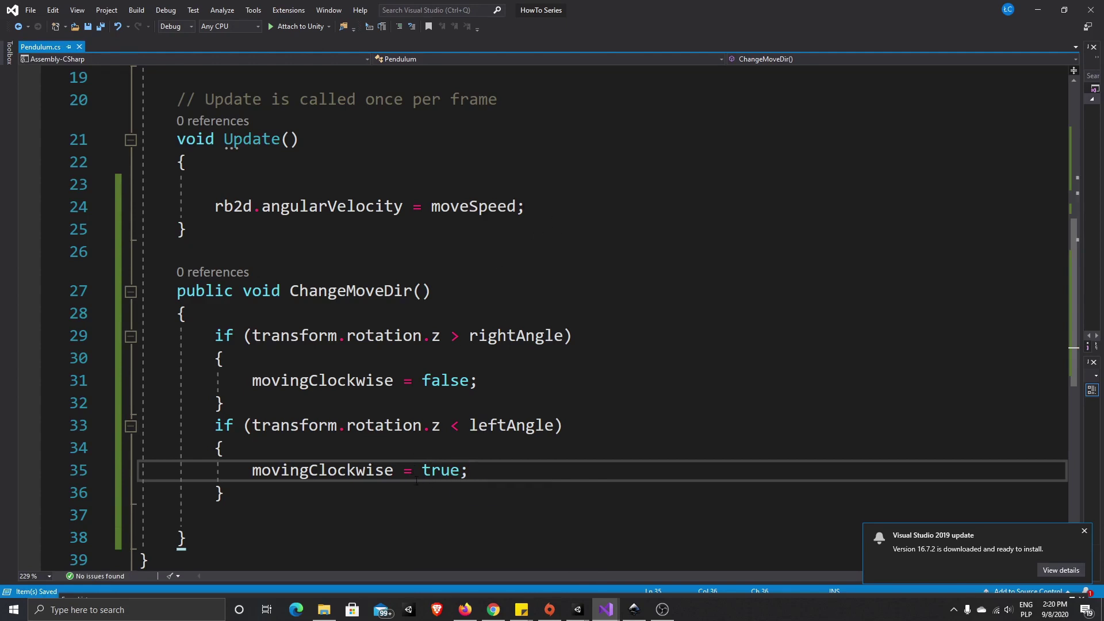
Add movingClockwise = true; to Start() below the GetComponent line and save the script
left_click_drag(470, 471, 262, 472)
left_click(262, 471)
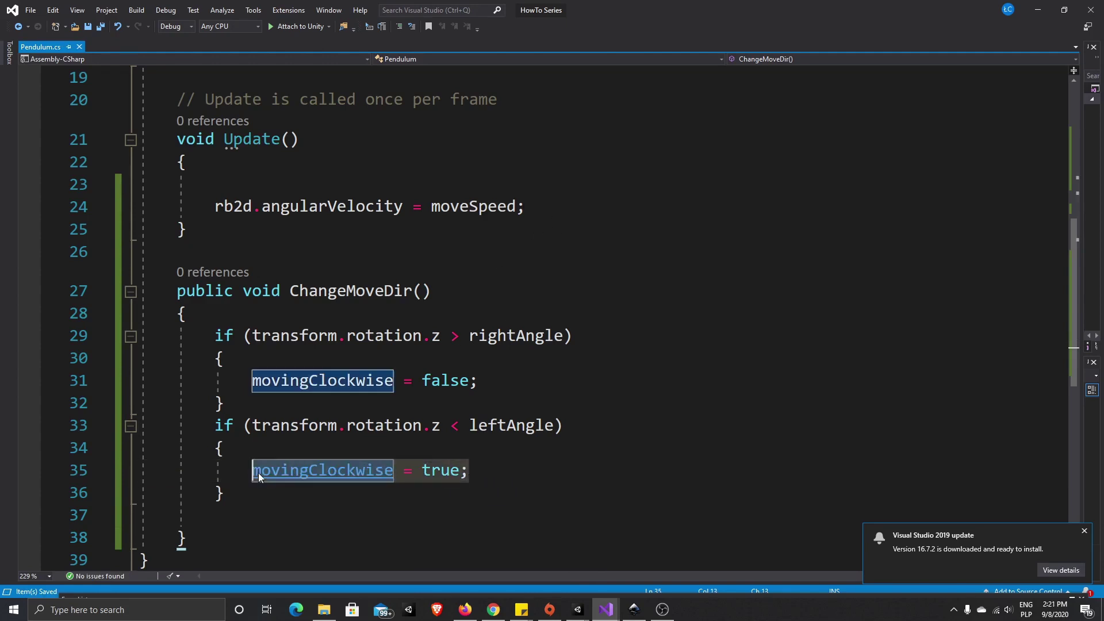
scroll(110, 488, "up", 3)
left_click(550, 237)
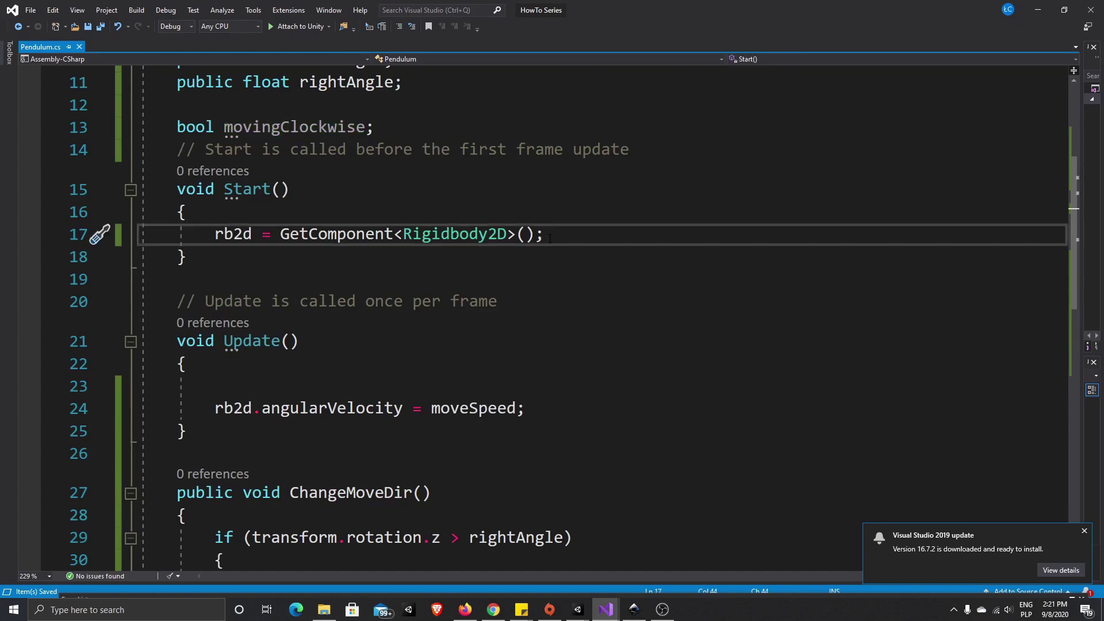
key("Return")
type("movingClockwise = true;")
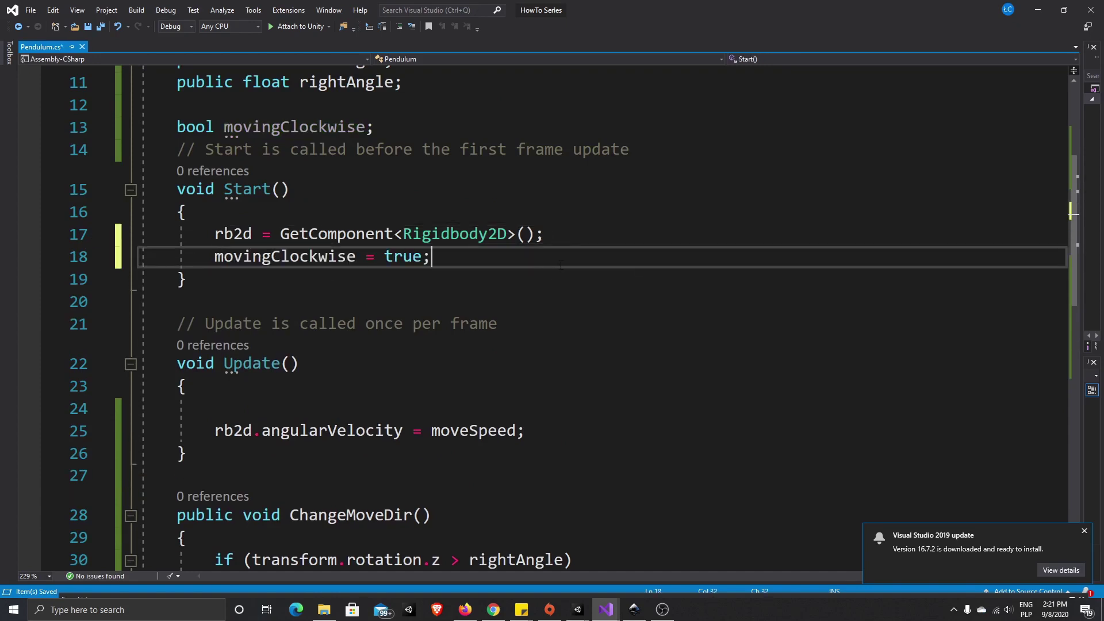
scroll(547, 307, "down", 1)
key("ctrl+s")
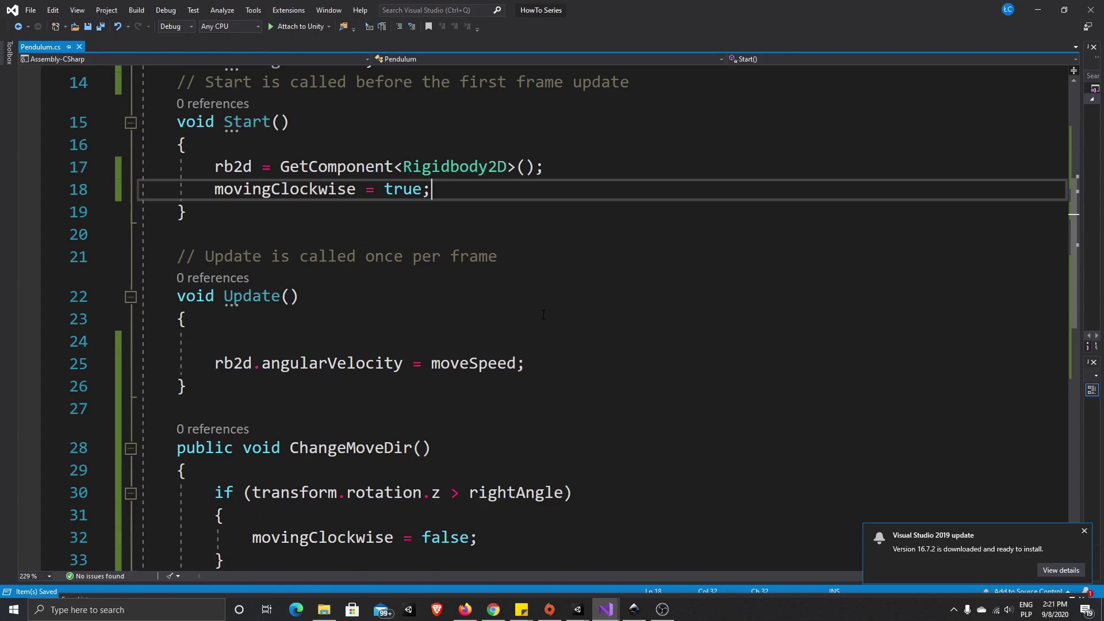
Declare a public void Move() method with an empty body below ChangeMoveDir
scroll(543, 315, "down", 4)
scroll(537, 323, "up", 1)
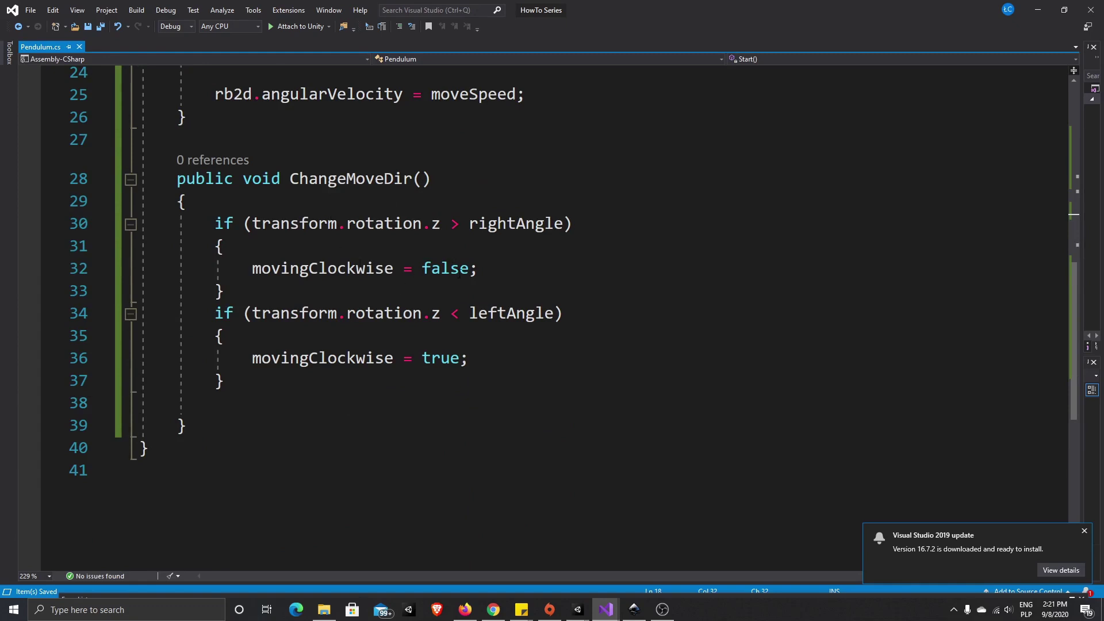
left_click(216, 432)
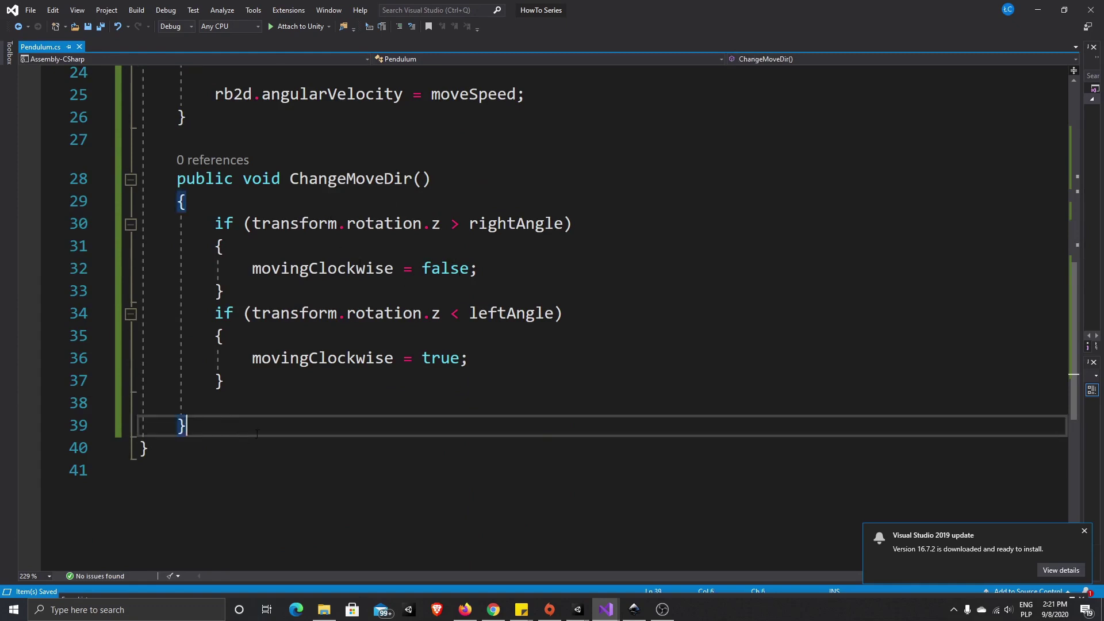
key("Return")
key("Return")
type("pub")
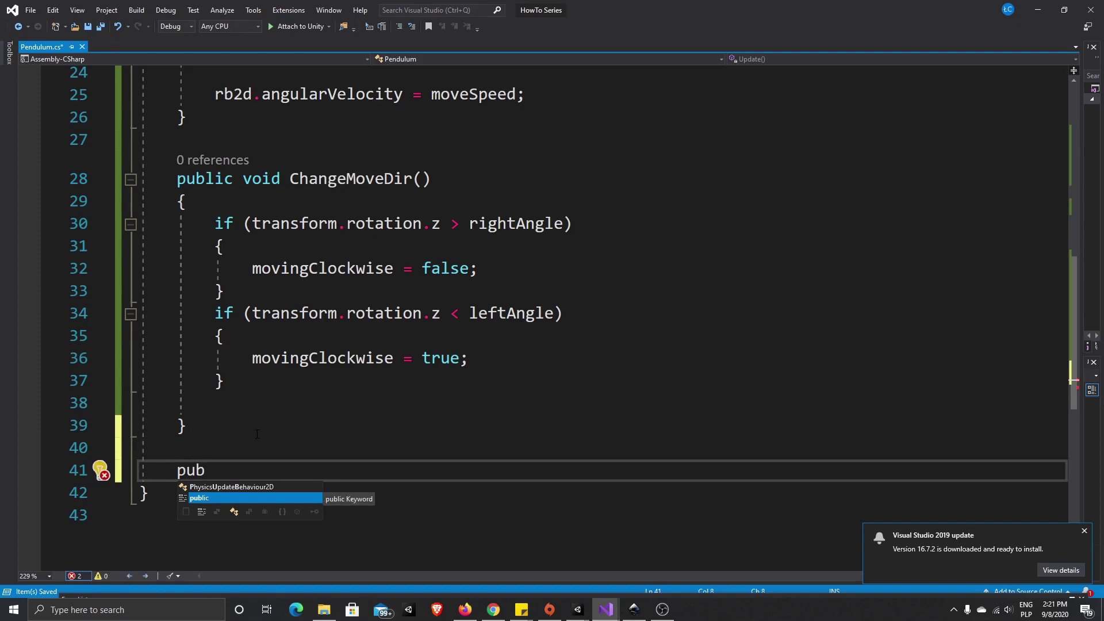
key("Tab")
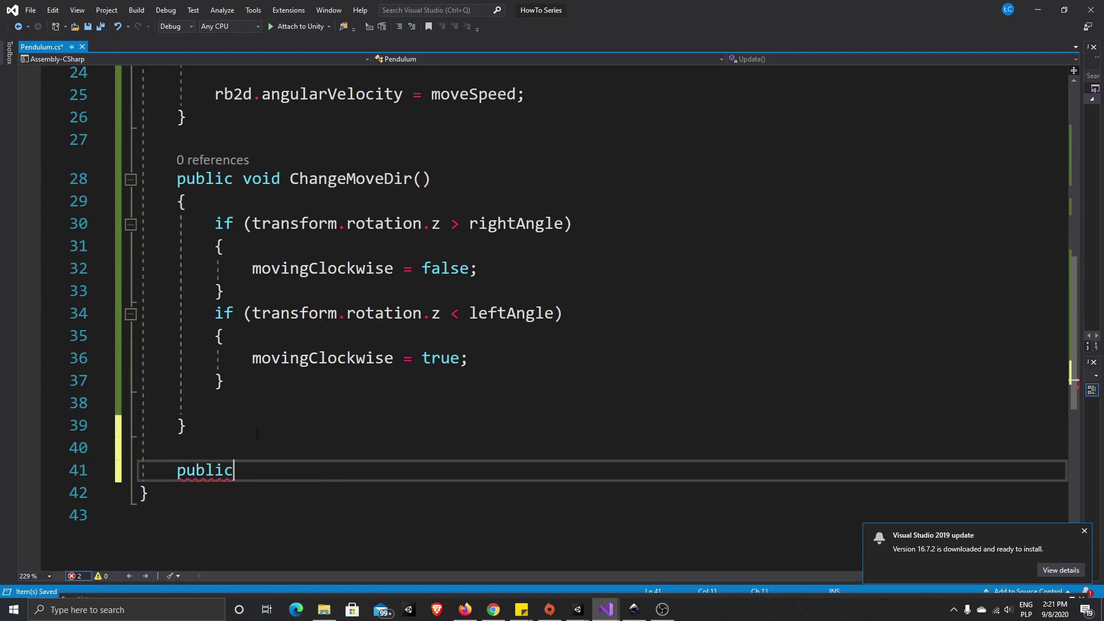
type("void")
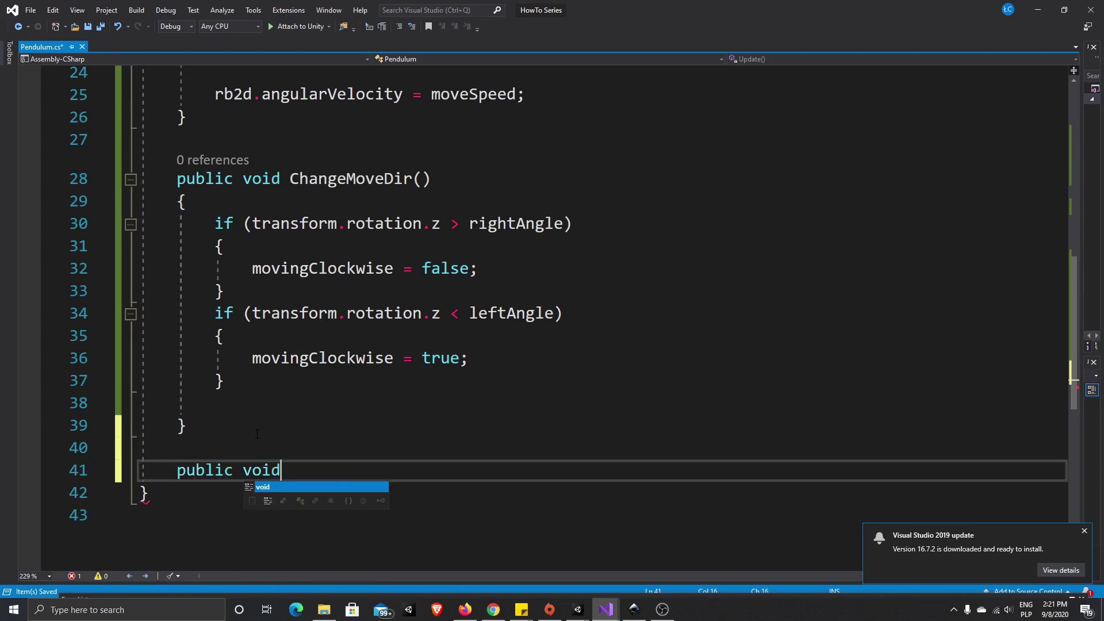
type(" OnAnimatorMove")
key("Tab")
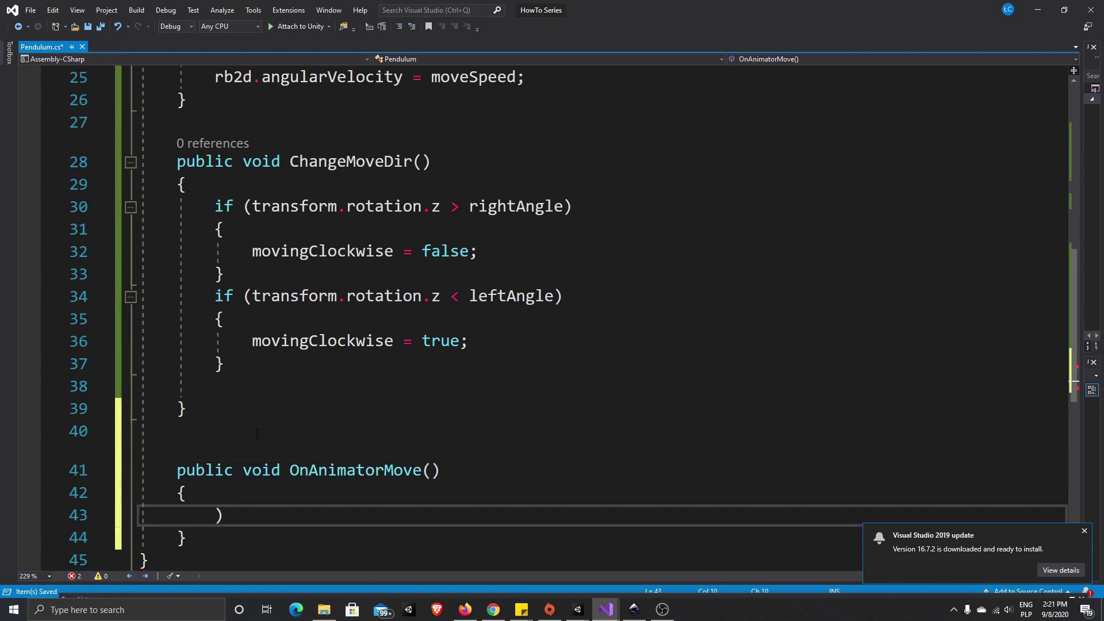
left_click_drag(384, 470, 300, 470)
key("BackSpace")
key("BackSpace")
left_click(342, 516)
key("BackSpace")
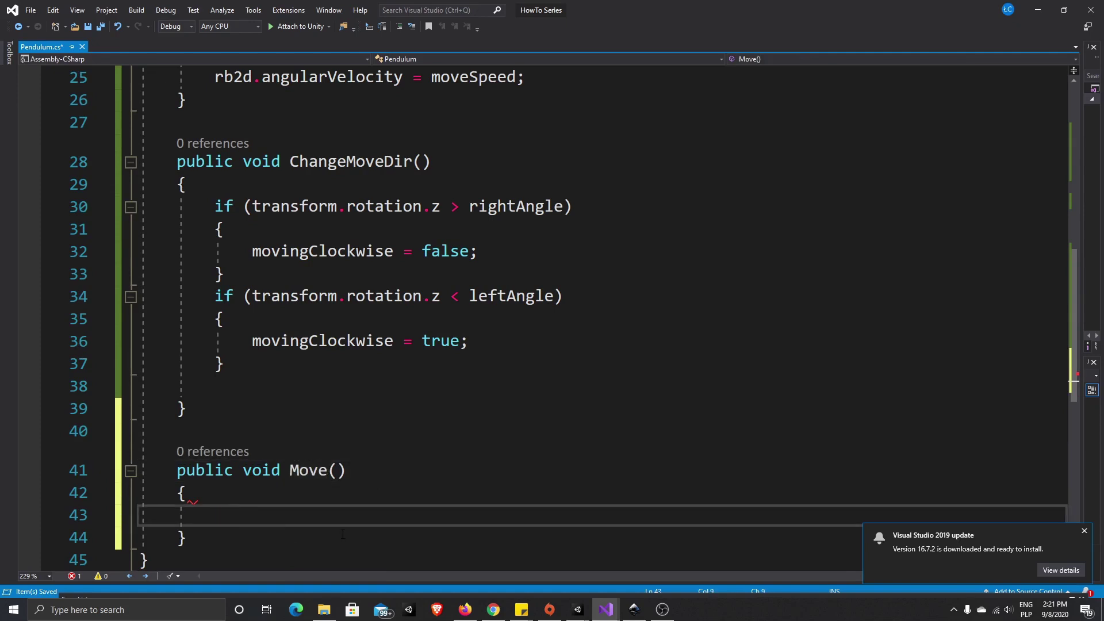
Add an empty if (movingClockwise) block with braces inside Move()
type("if")
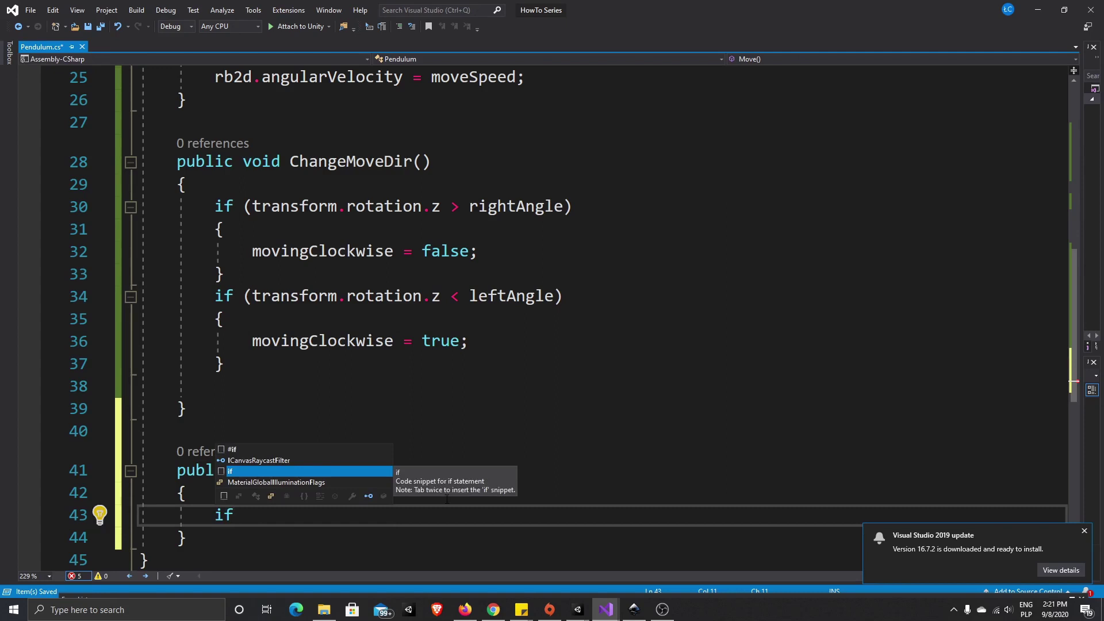
type("(")
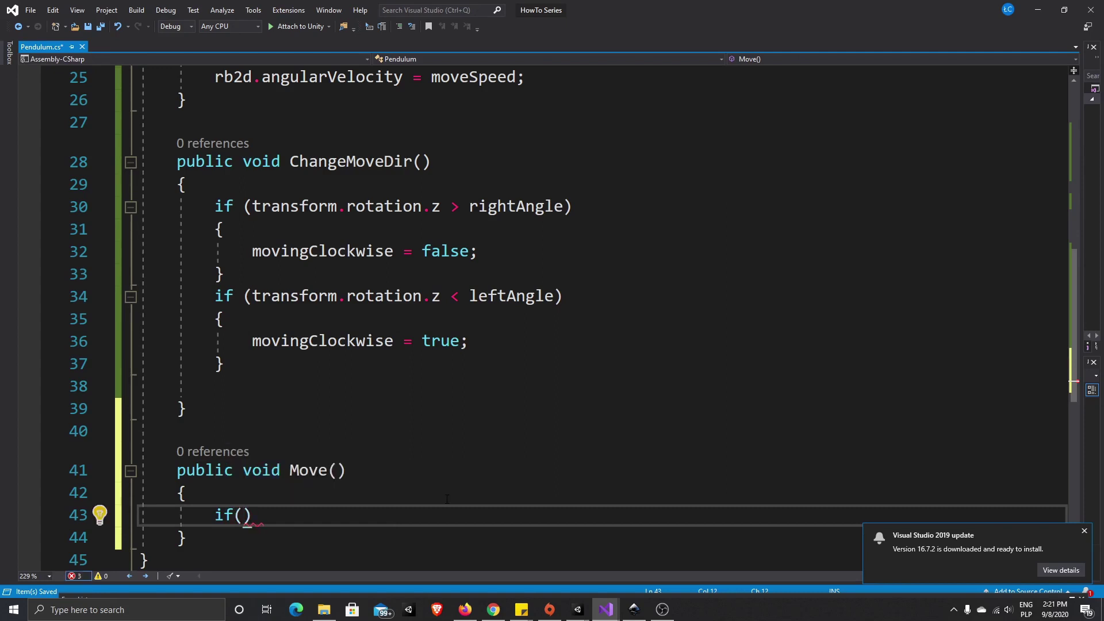
type("movingClockwise")
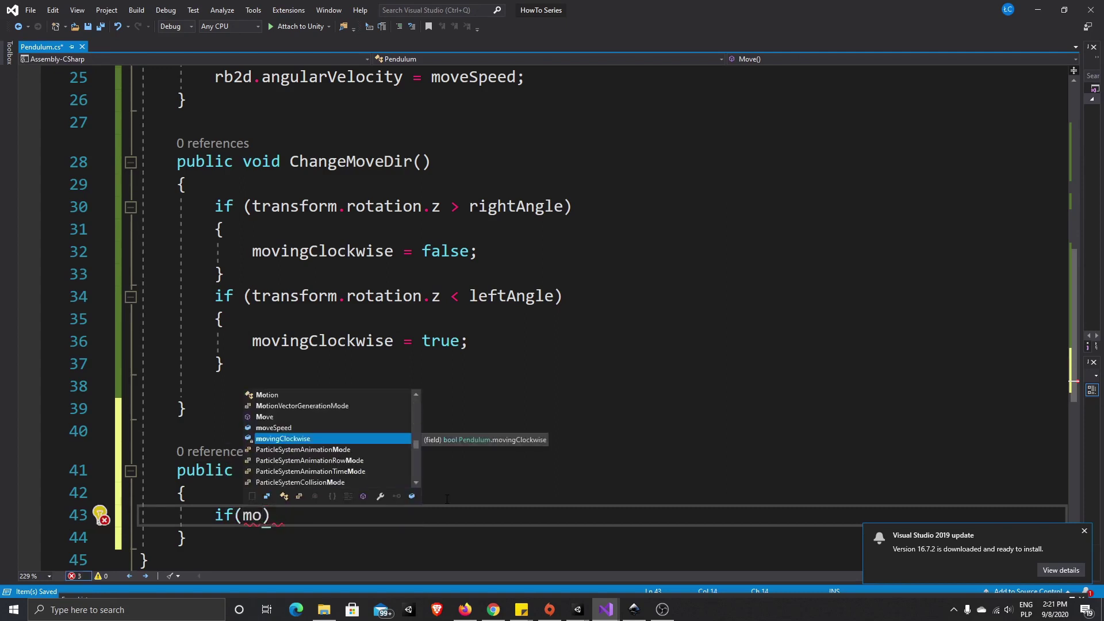
key("Tab")
type(")")
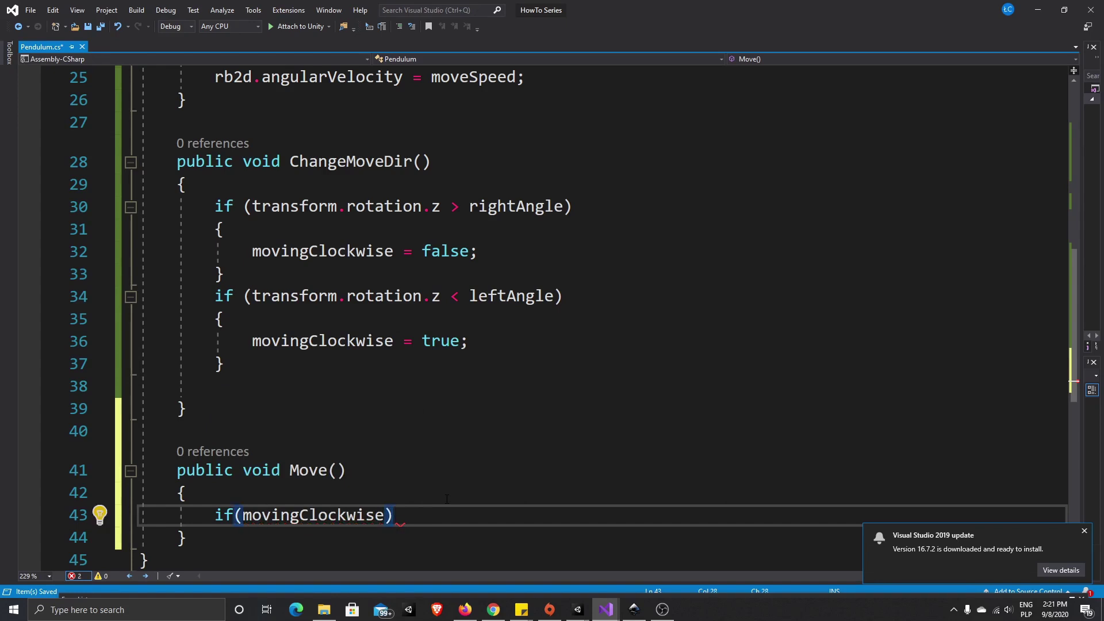
type("{")
key("Return")
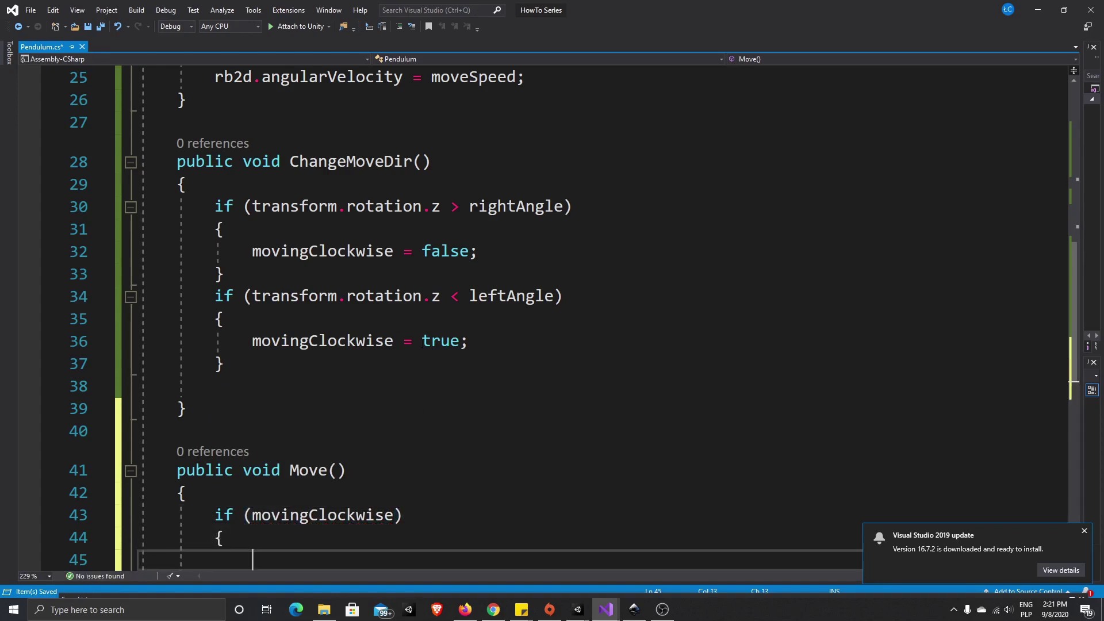
In the body of the movingClockwise if block, add the statement rb2d.angularVelocity = moveSpeed;
scroll(426, 413, "down", 1)
type("rb2")
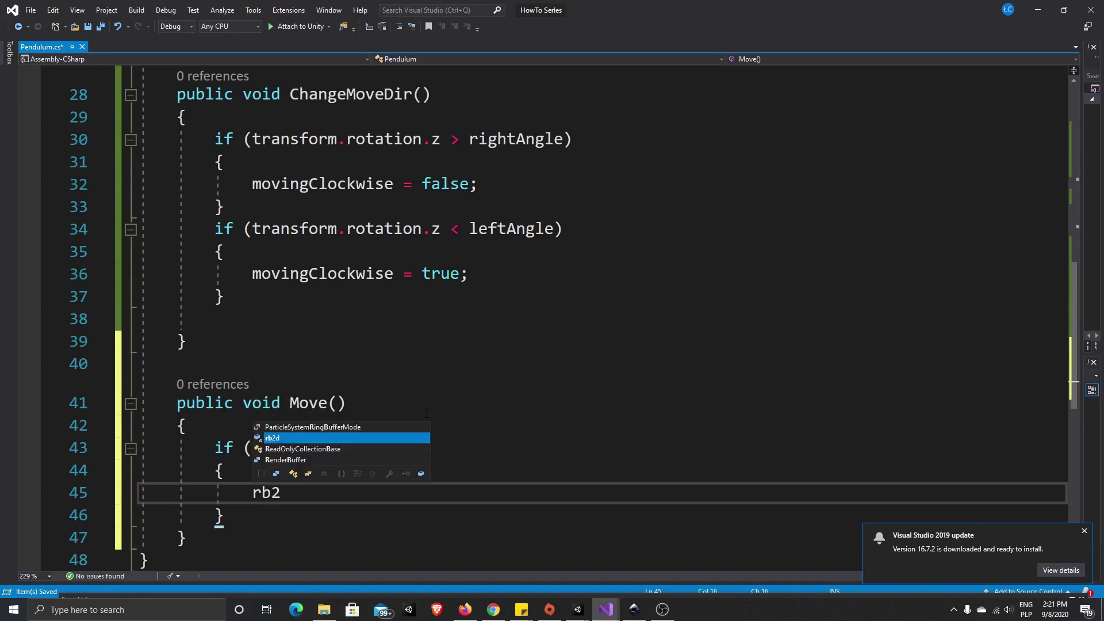
type("d.angula")
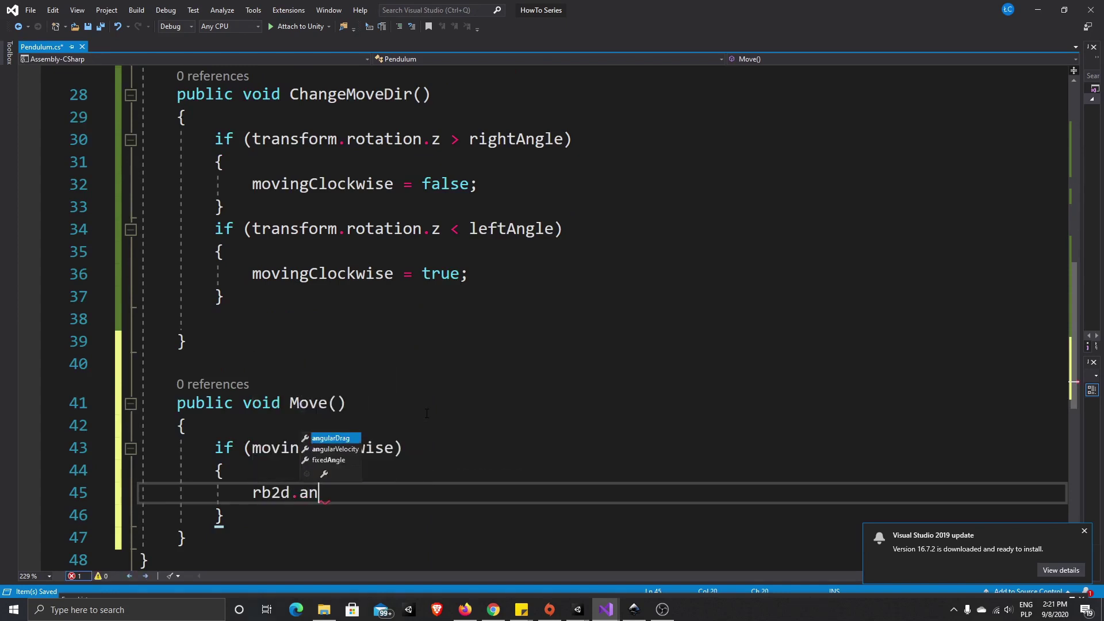
key("Down")
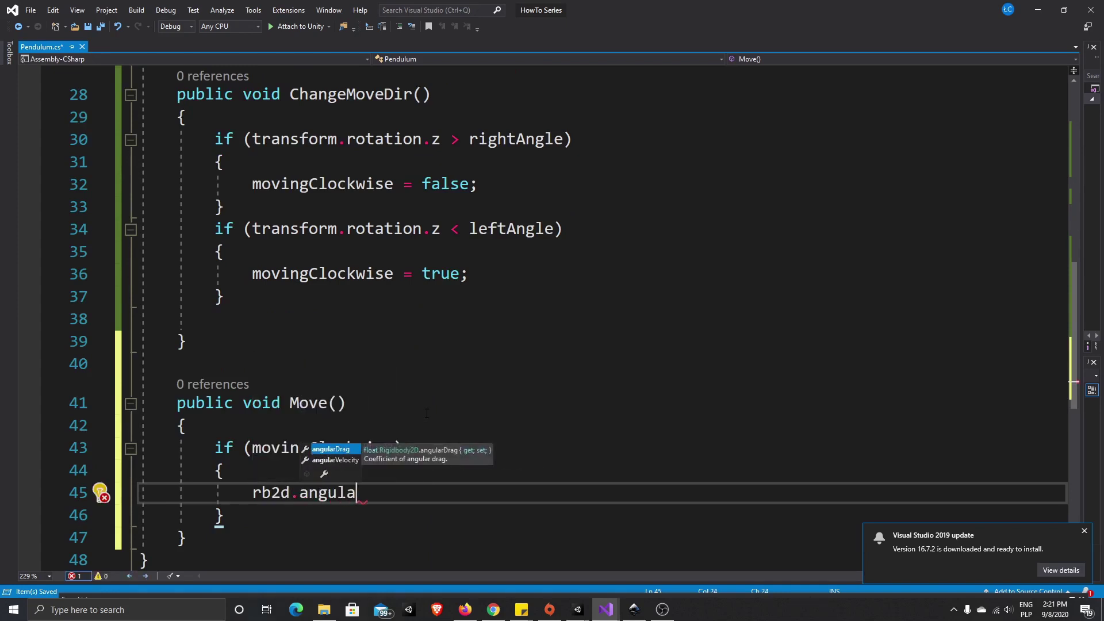
key("Tab")
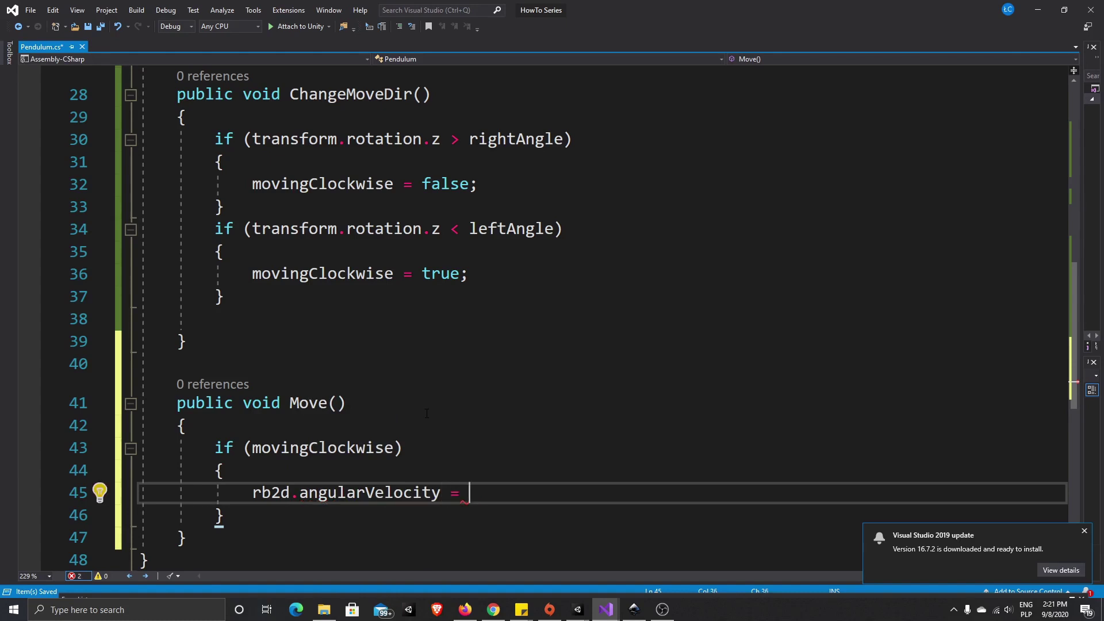
type("mover")
key("BackSpace")
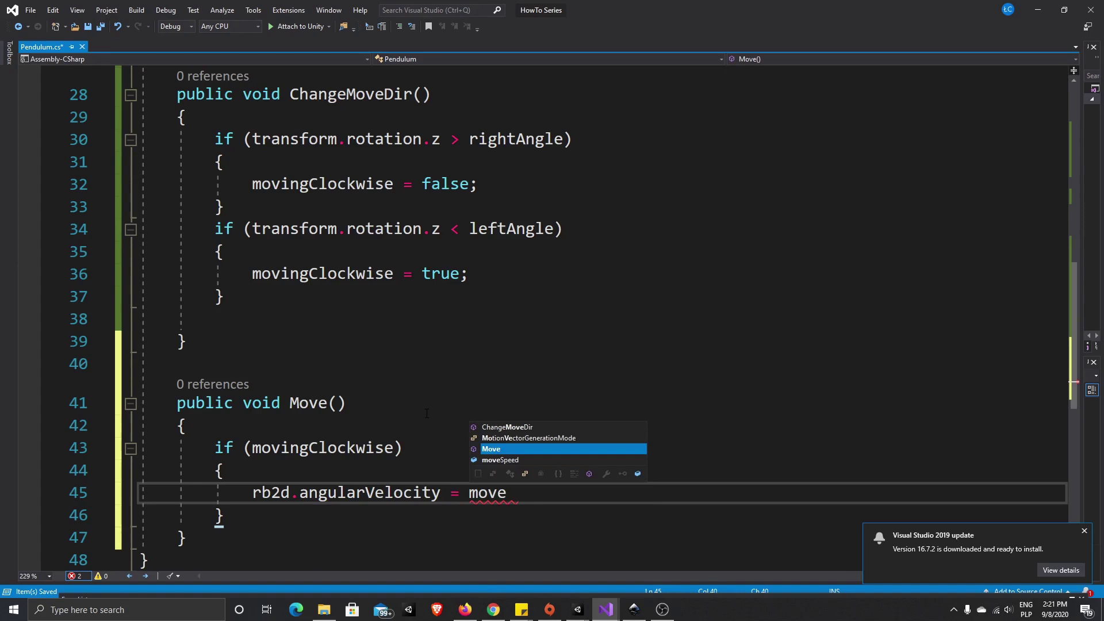
key("Down")
key("Tab")
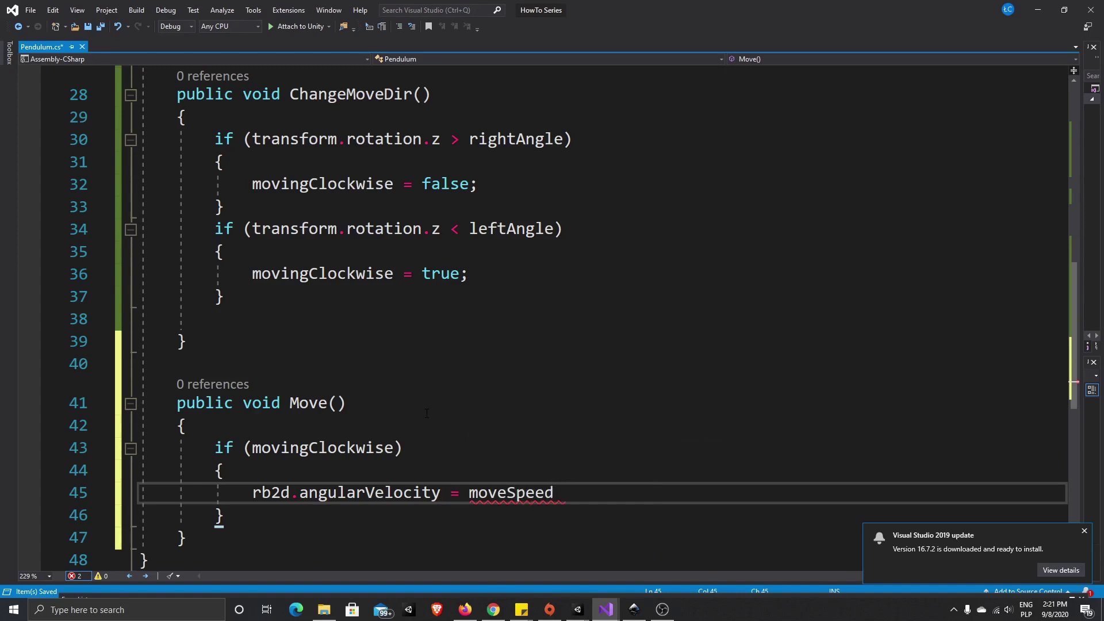
type(";")
Duplicate the if (movingClockwise) block below itself in Move(), after a blank line, and change the copy's condition to !movingClockwise
scroll(427, 413, "down", 2)
left_click(229, 380)
key("shift+Up")
key("shift+Up")
key("shift+Up")
key("shift+Home")
key("ctrl+c")
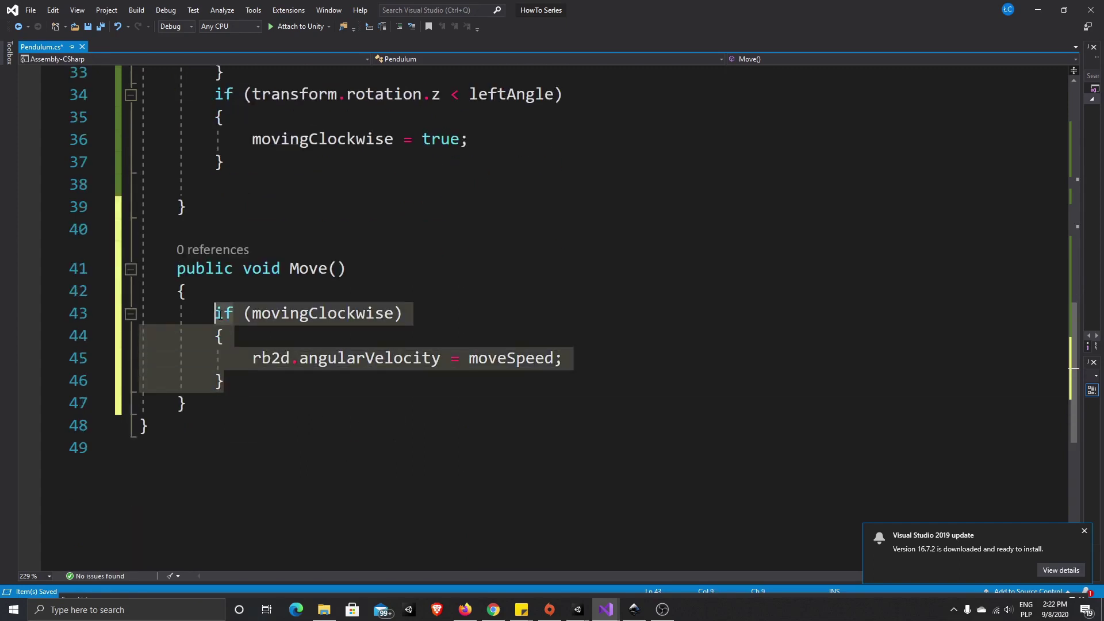
left_click(229, 380)
key("Return")
key("Return")
key("ctrl+v")
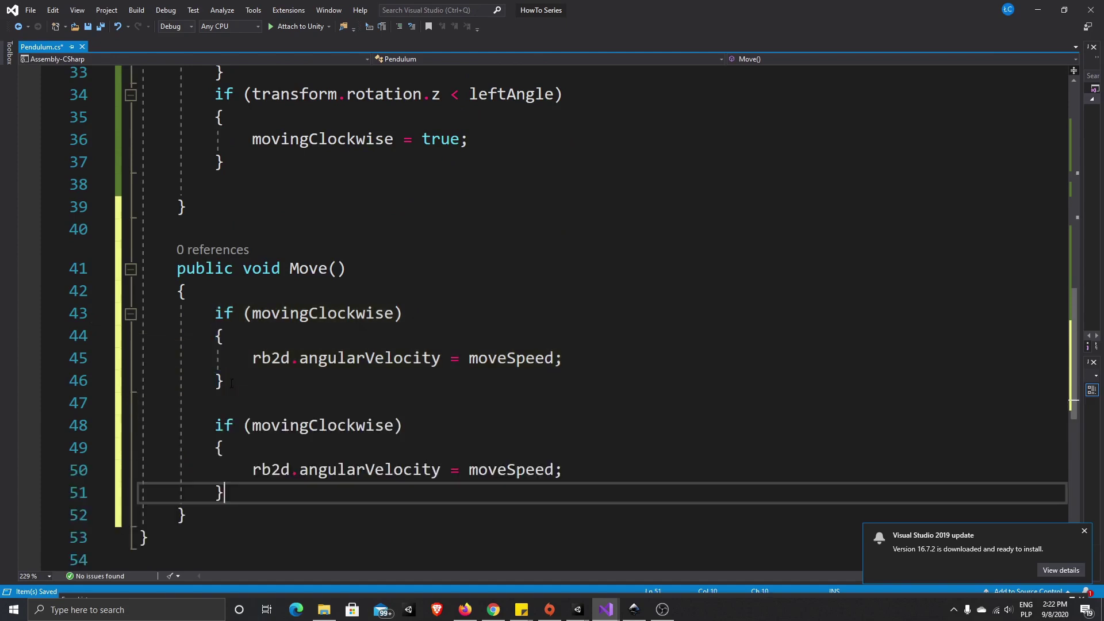
left_click(252, 425)
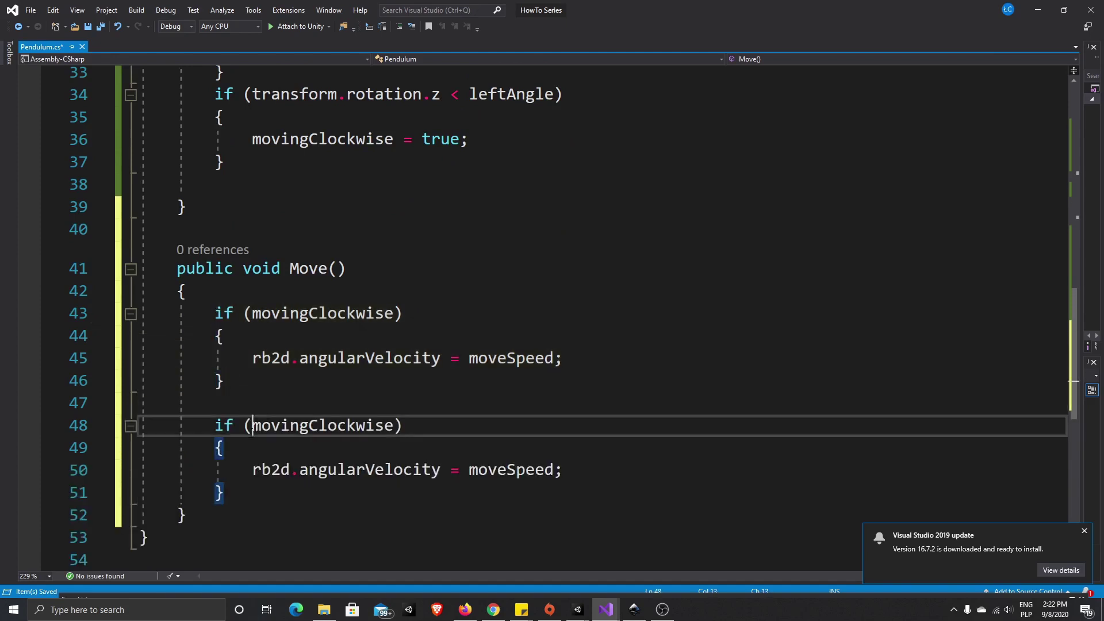
type("!")
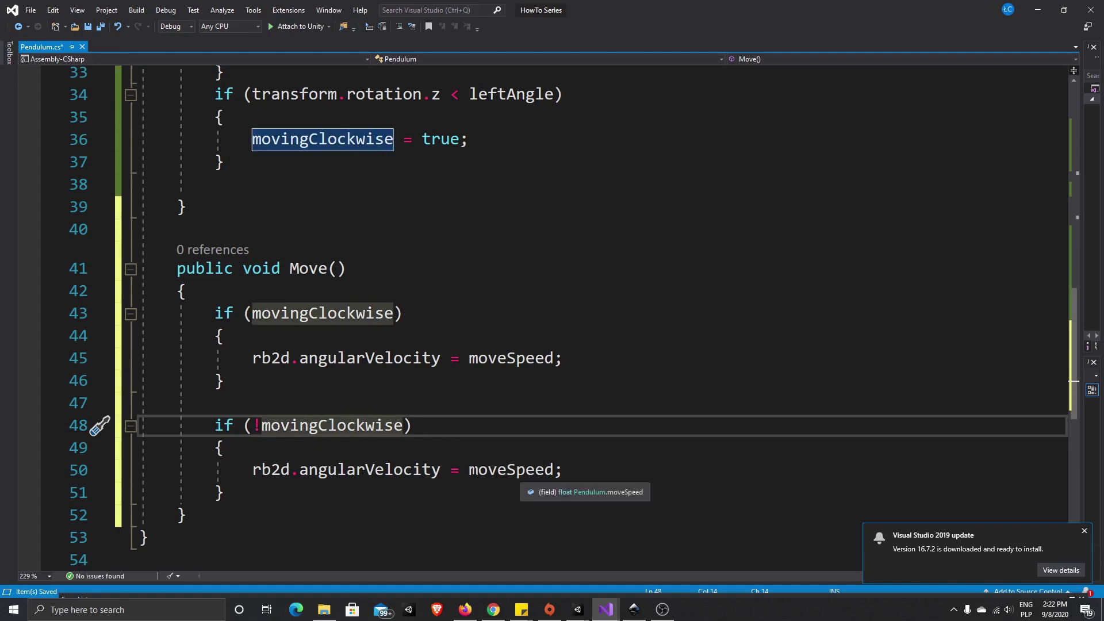
Negate the speed in the !movingClockwise block so it assigns -1*moveSpeed to rb2d.angularVelocity
left_click(470, 470)
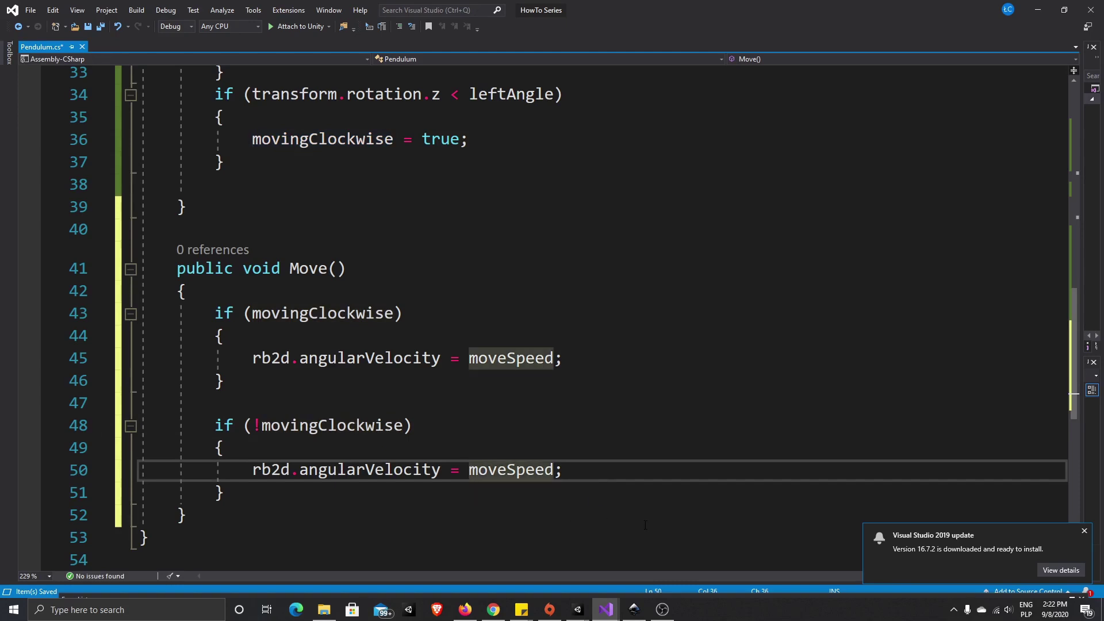
type("-")
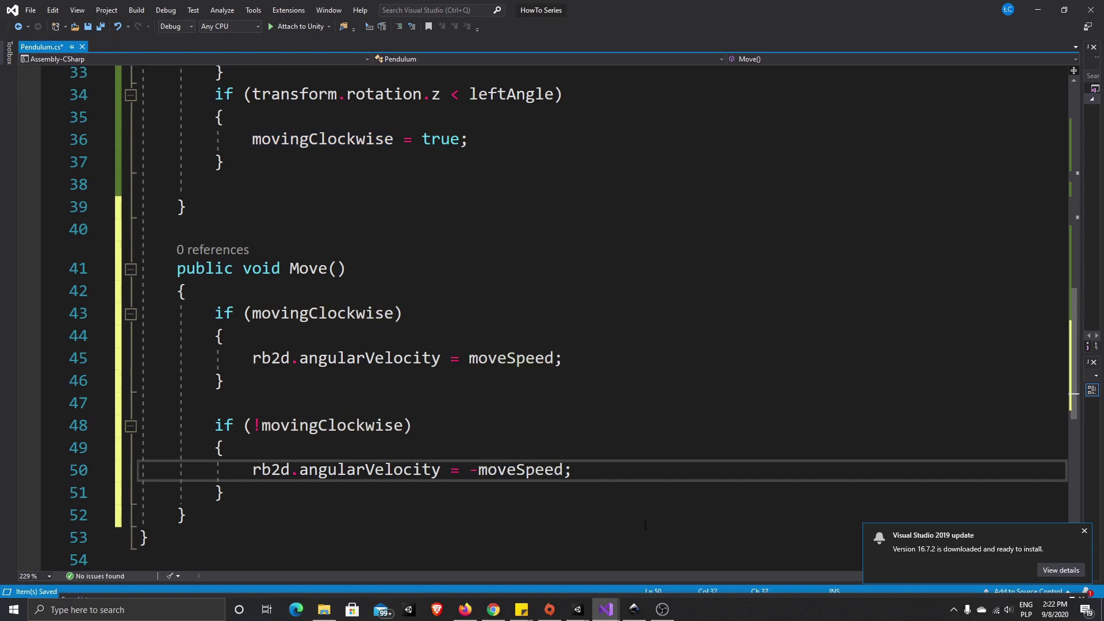
type("1*")
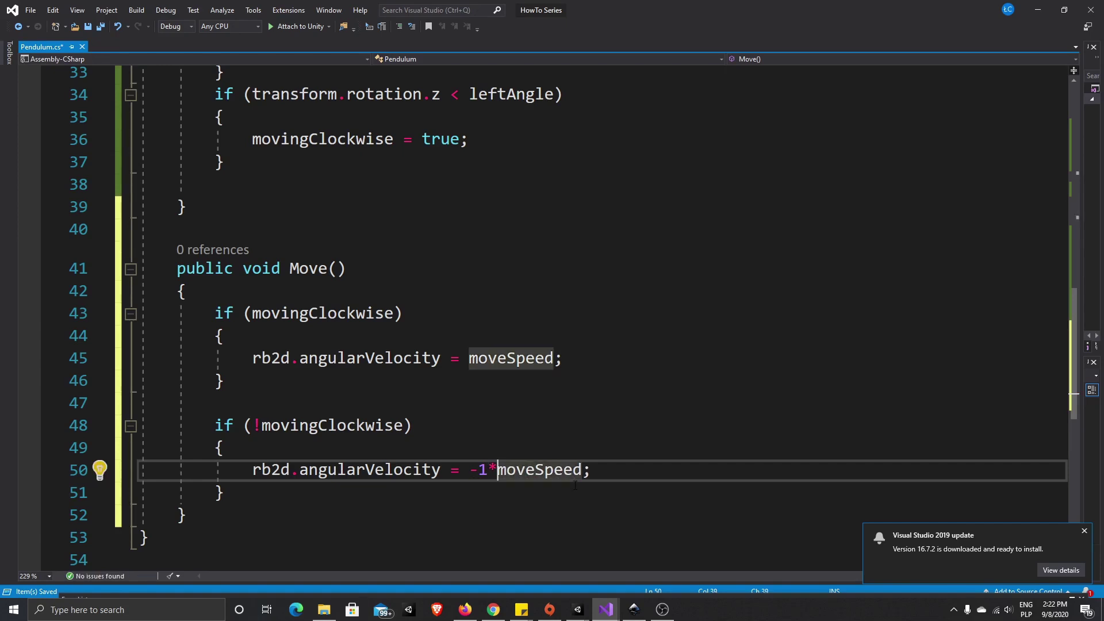
Add a ChangeMoveDir(); call as the first statement of Move(), followed by a blank line, and save the script
scroll(595, 473, "up", 1)
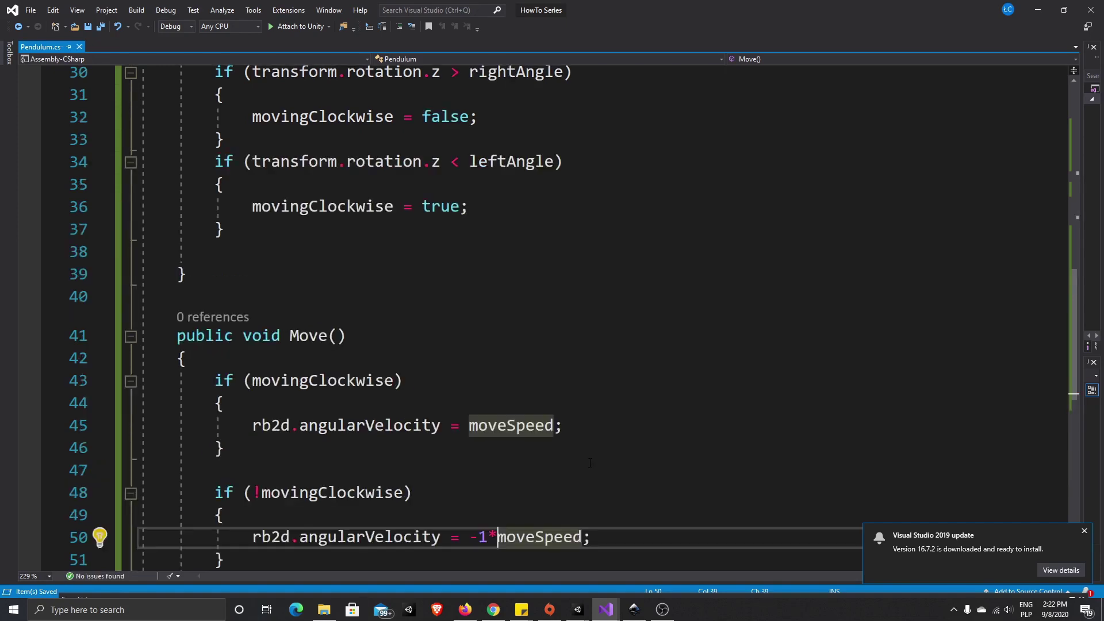
scroll(541, 426, "up", 2)
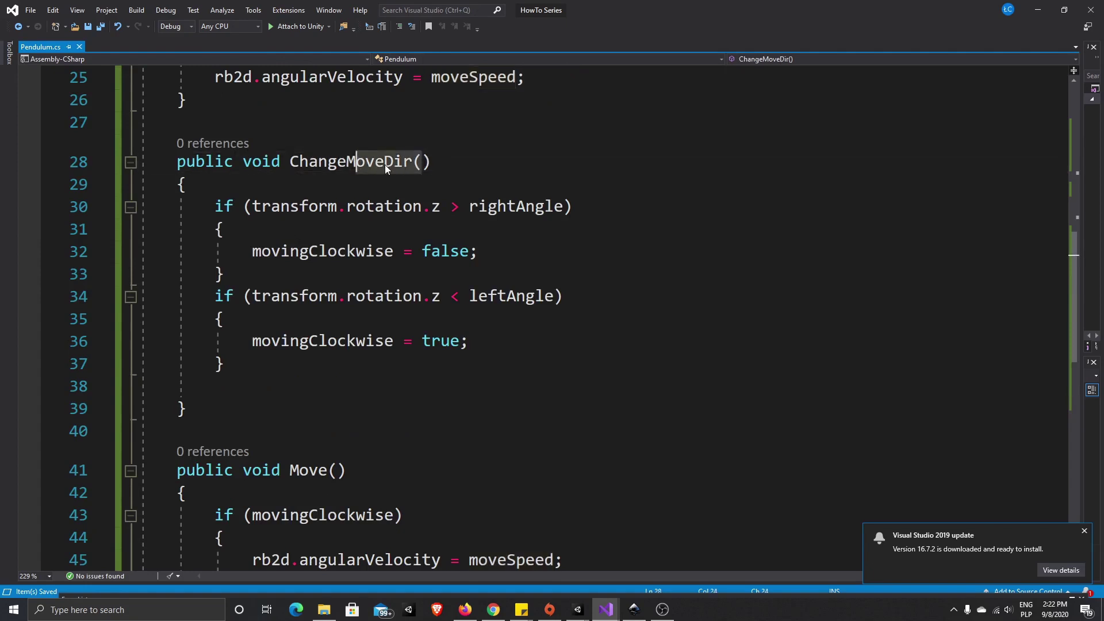
left_click(291, 161)
scroll(307, 450, "down", 2)
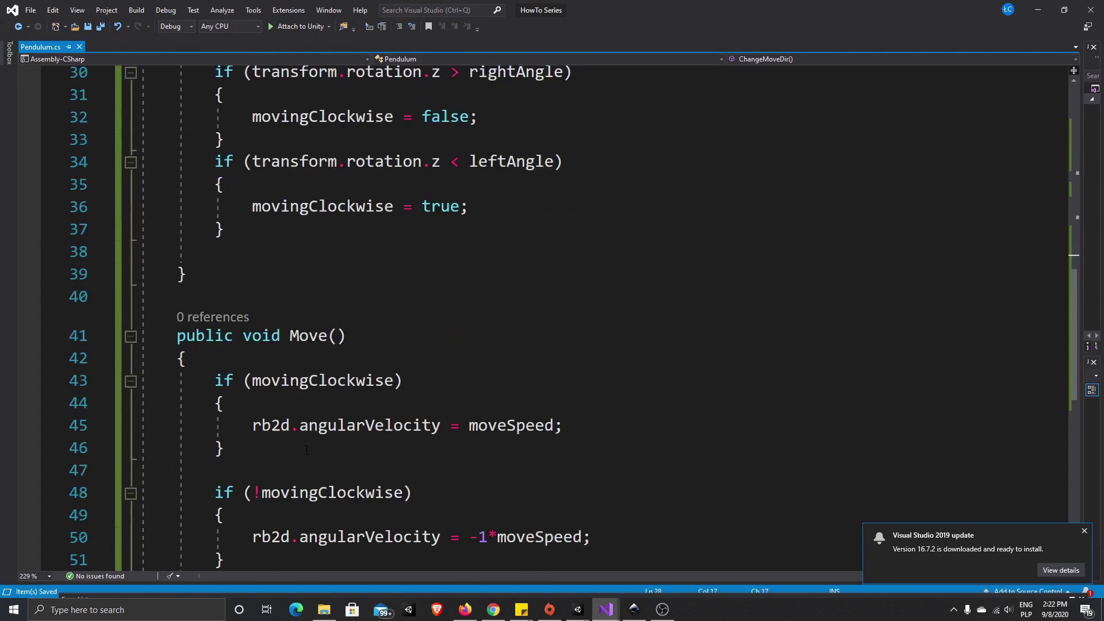
left_click(260, 361)
key("Return")
left_click(261, 362)
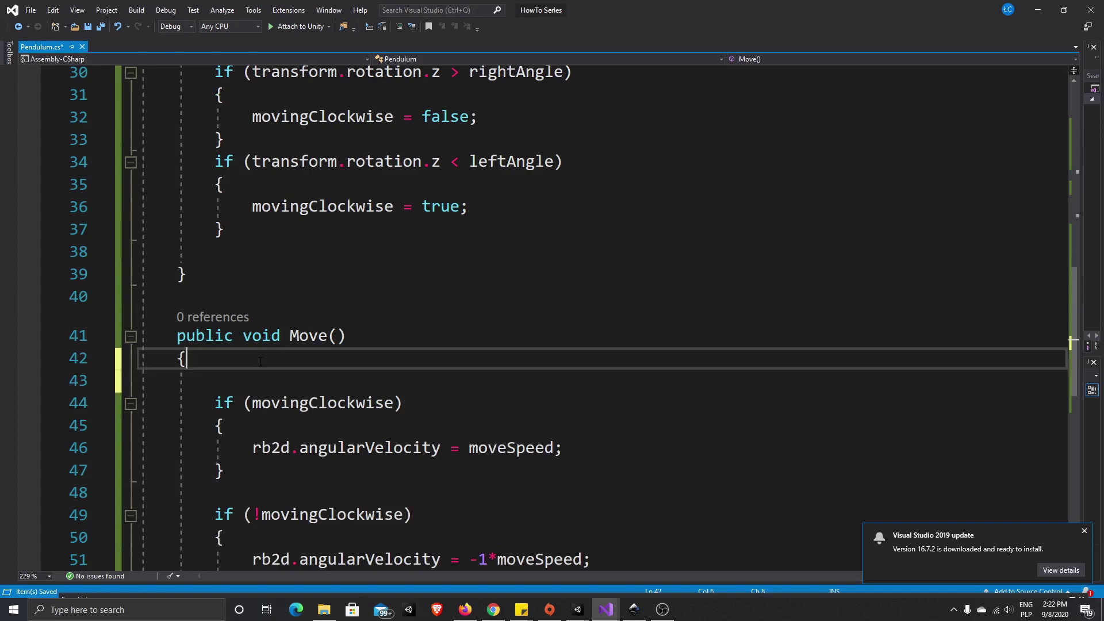
key("Return")
type("ChangeMoveDir();")
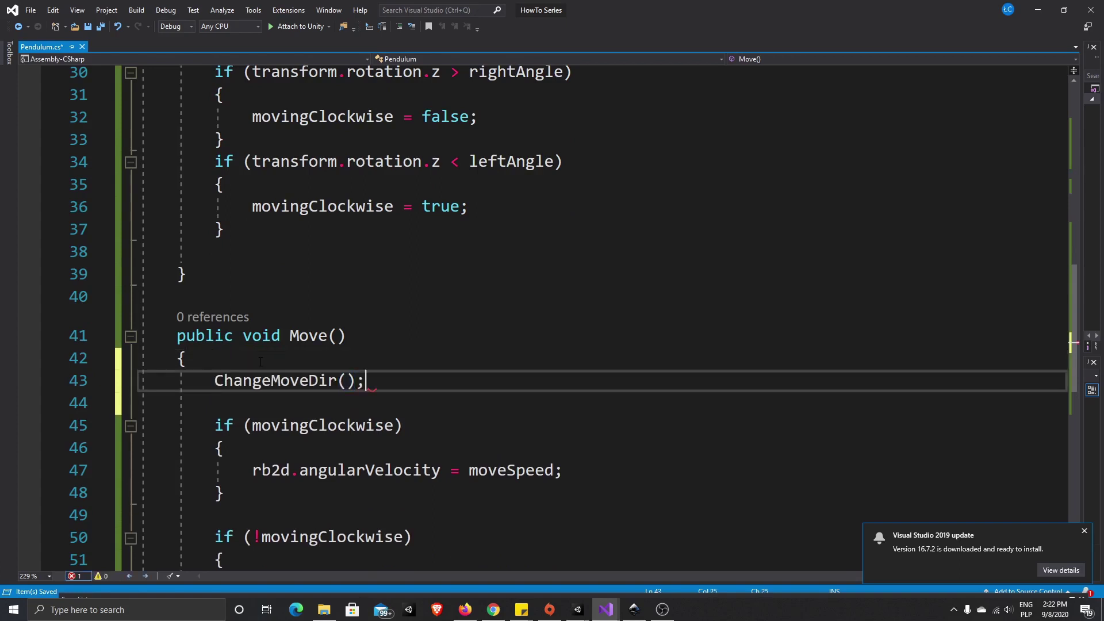
key("ctrl+s")
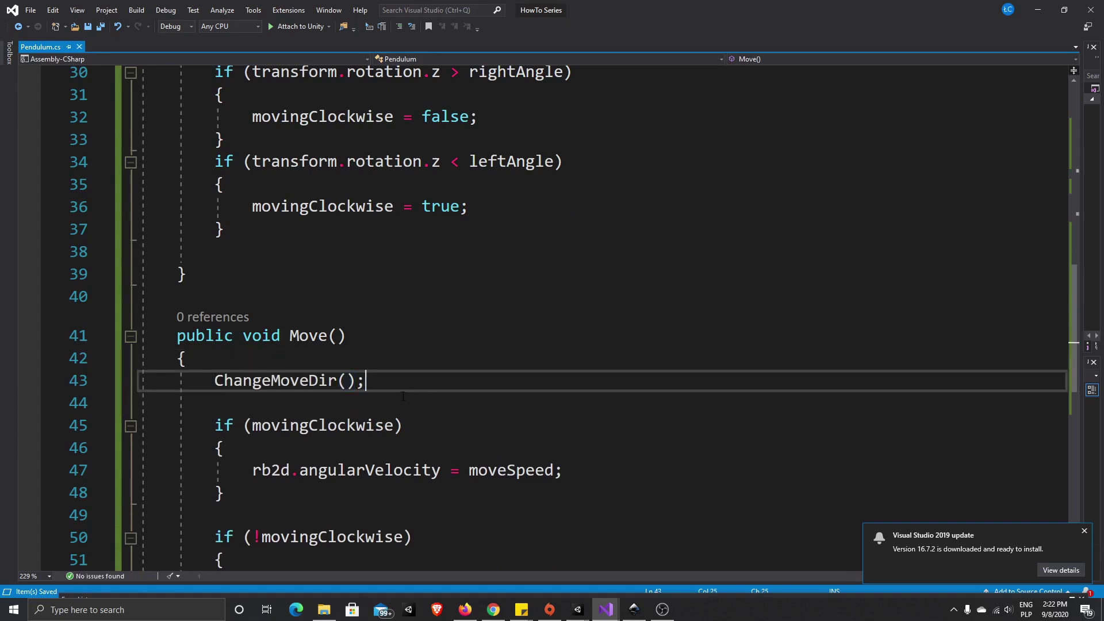
Replace the angularVelocity assignment in Update() with a Move(); call and save the script
scroll(403, 397, "up", 5)
left_click(404, 346)
left_click_drag(404, 346, 216, 345)
key("BackSpace")
type("Move")
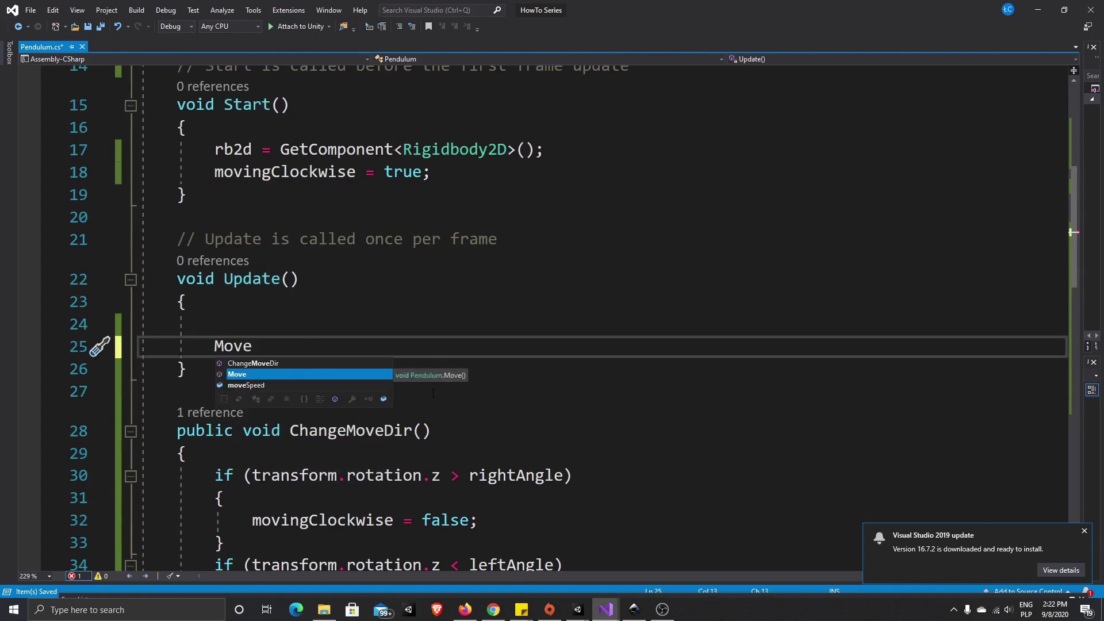
key("Escape")
type("();")
key("ctrl+s")
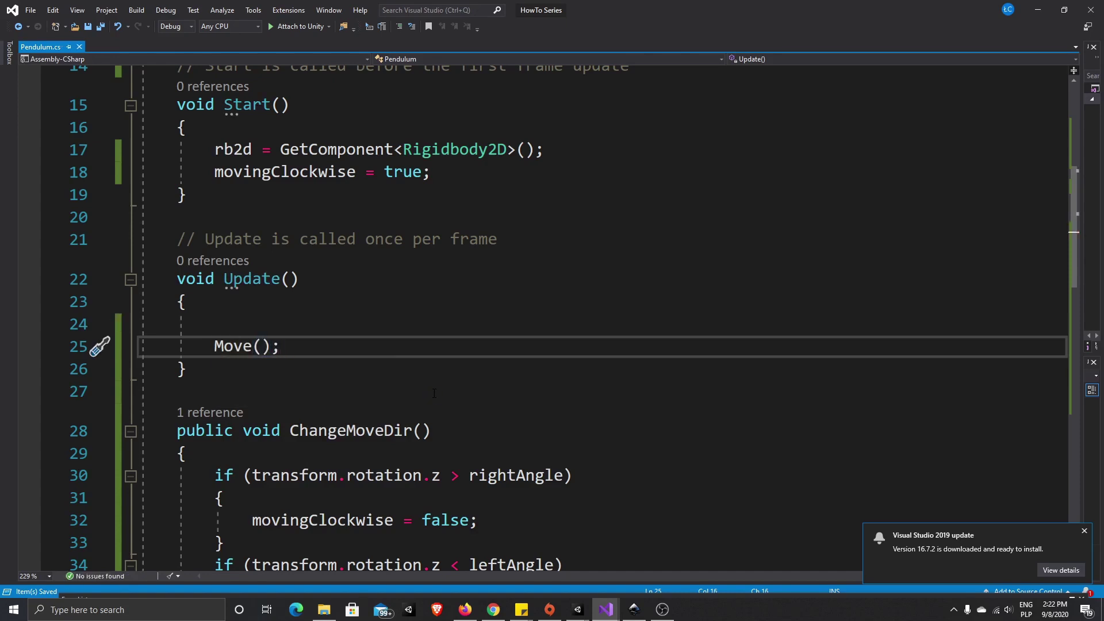
Switch to the Unity Pendulum project and set the hand's Pendulum script to Move Speed 25, Left Angle -0.35 and Right Angle 0.35
mouse_move(578, 609)
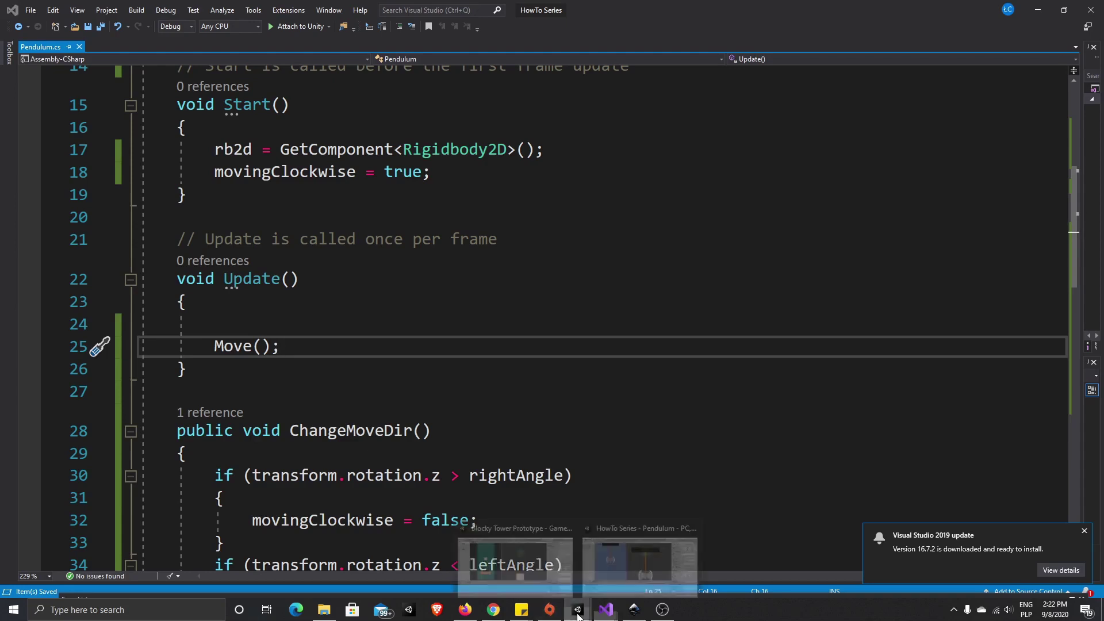
left_click(641, 578)
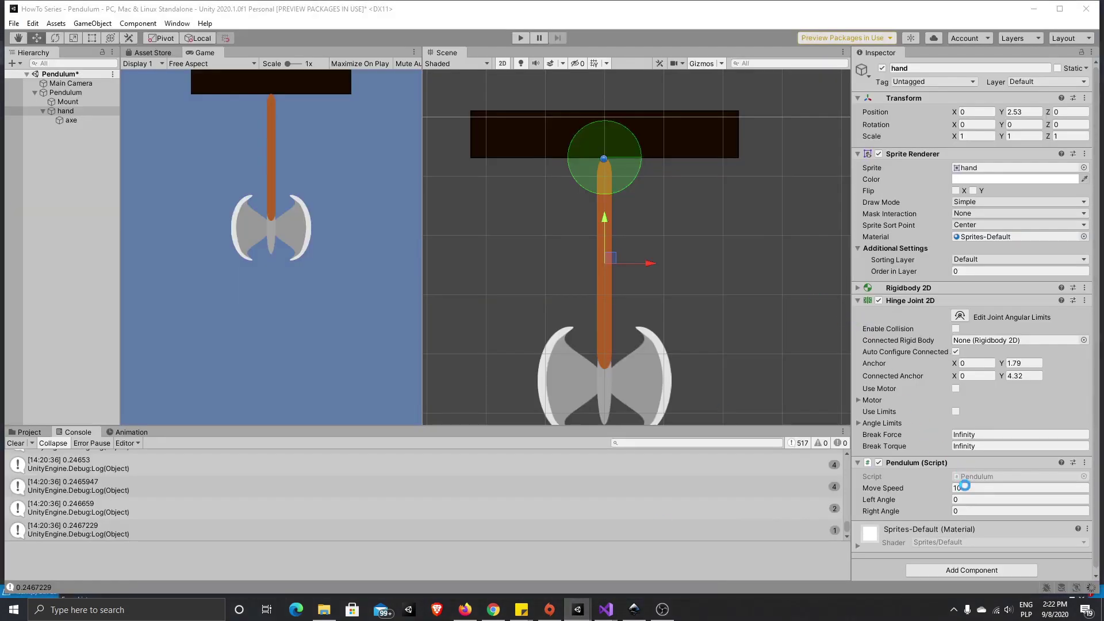
left_click(981, 487)
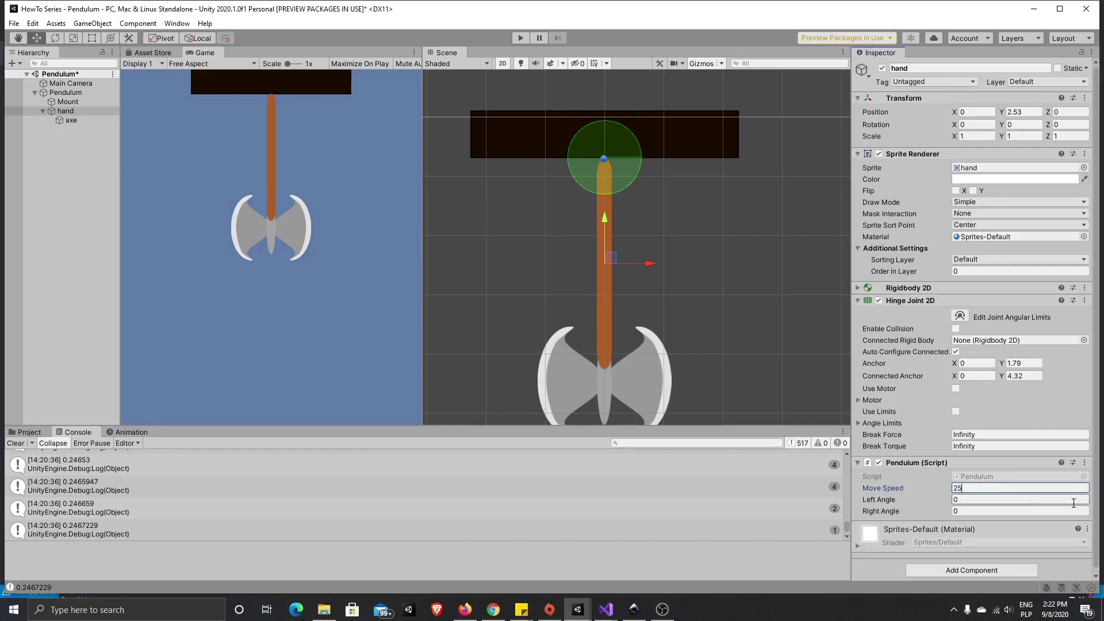
left_click(972, 498)
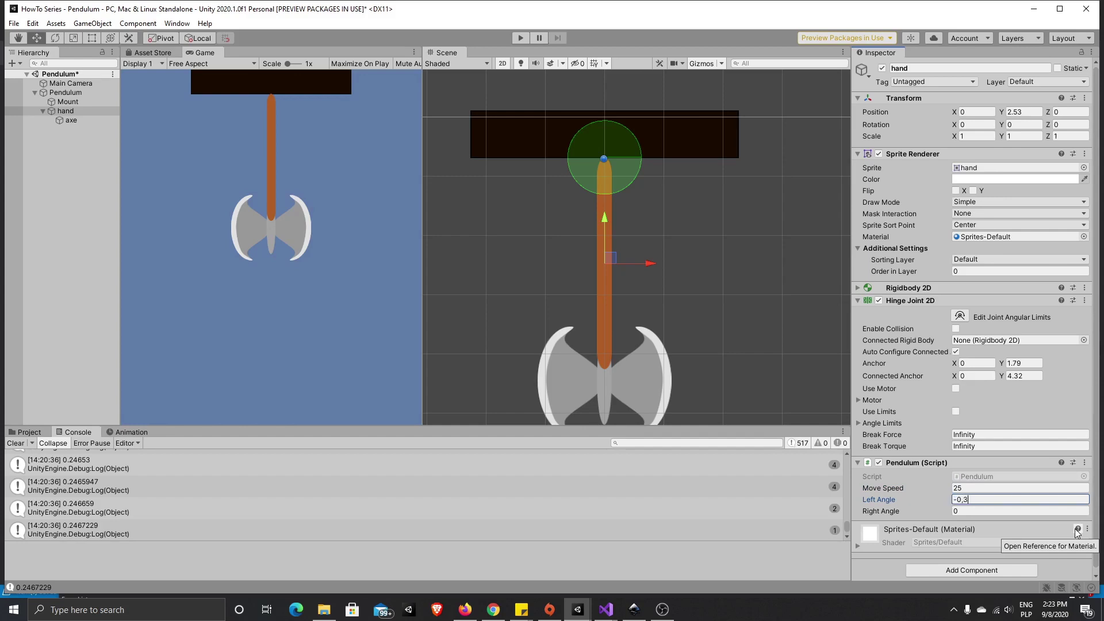
left_click(987, 511)
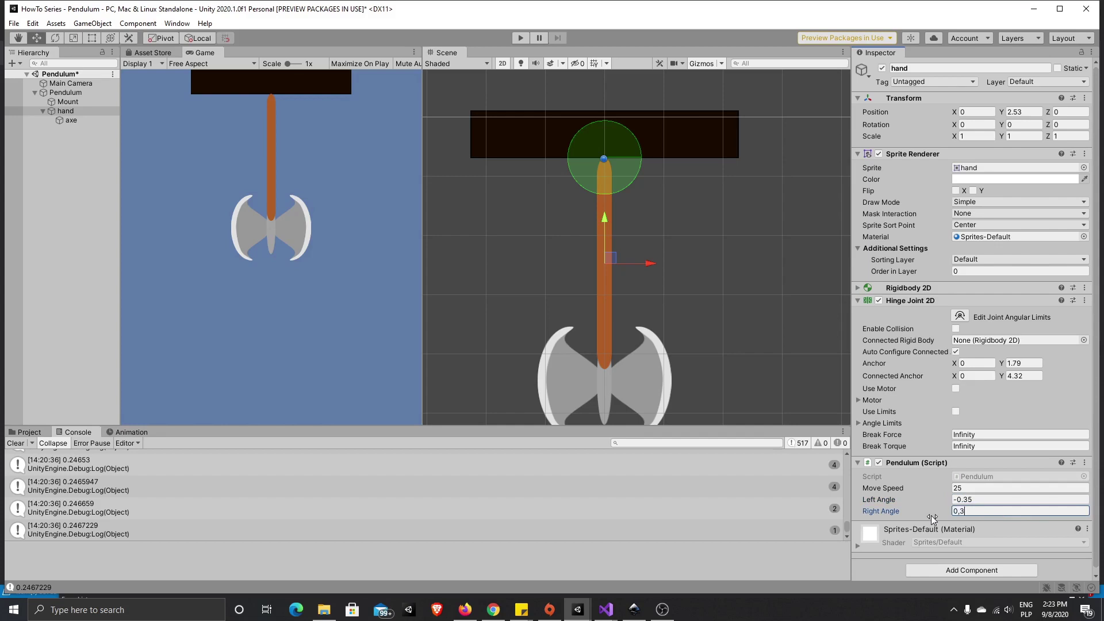
Run the game and, while it plays, set the hand's Move Speed to 20 and its Rigidbody 2D Mass to 5
left_click(518, 38)
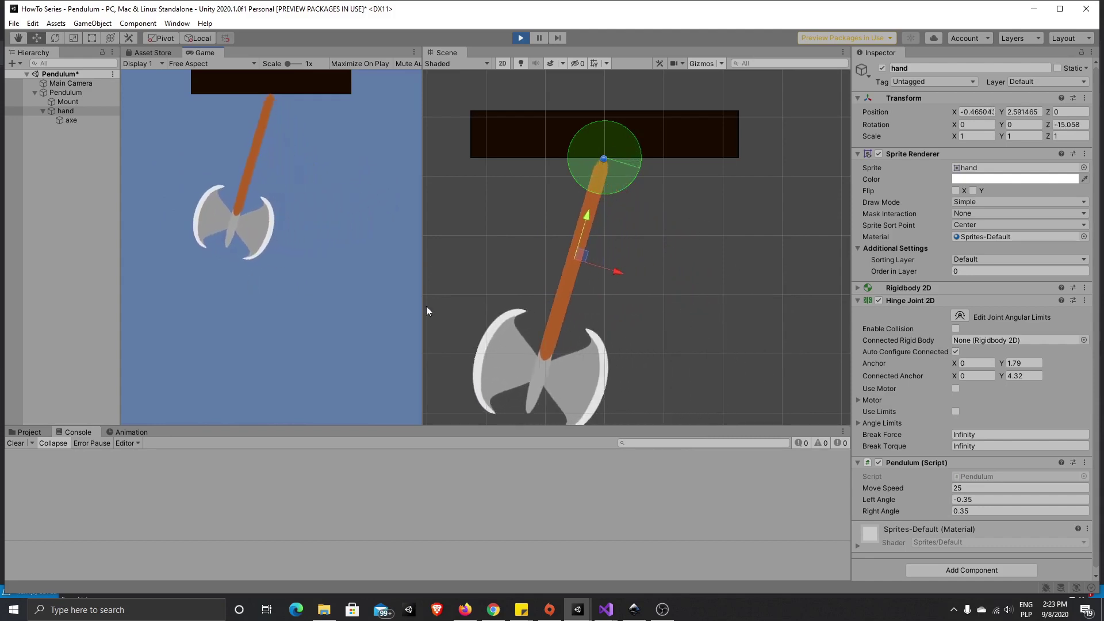
left_click(964, 488)
key("BackSpace")
type("0")
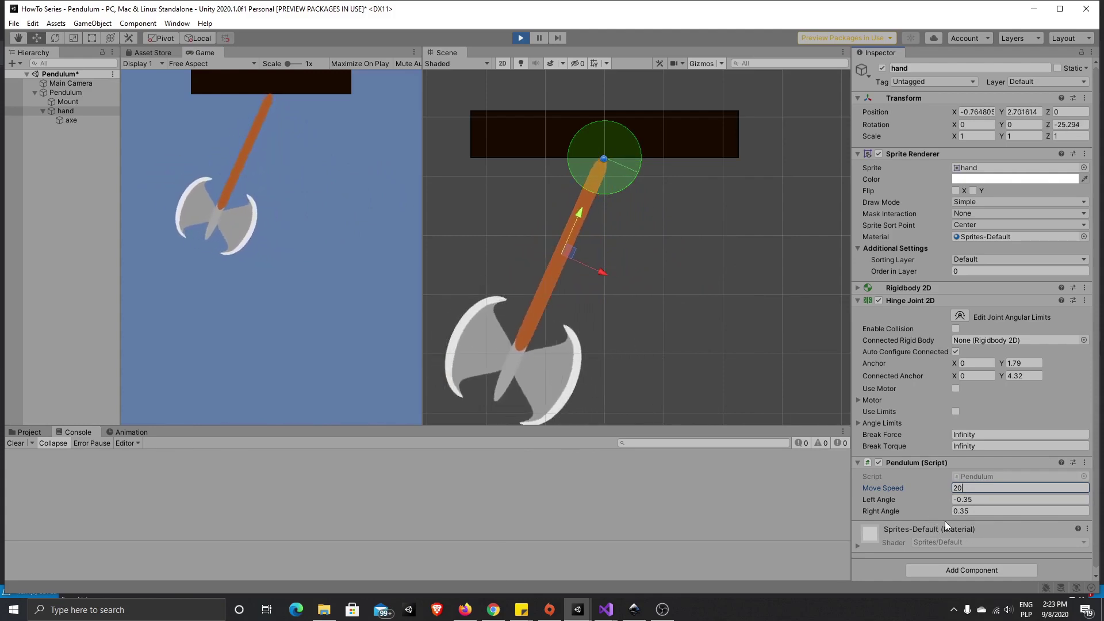
key("Return")
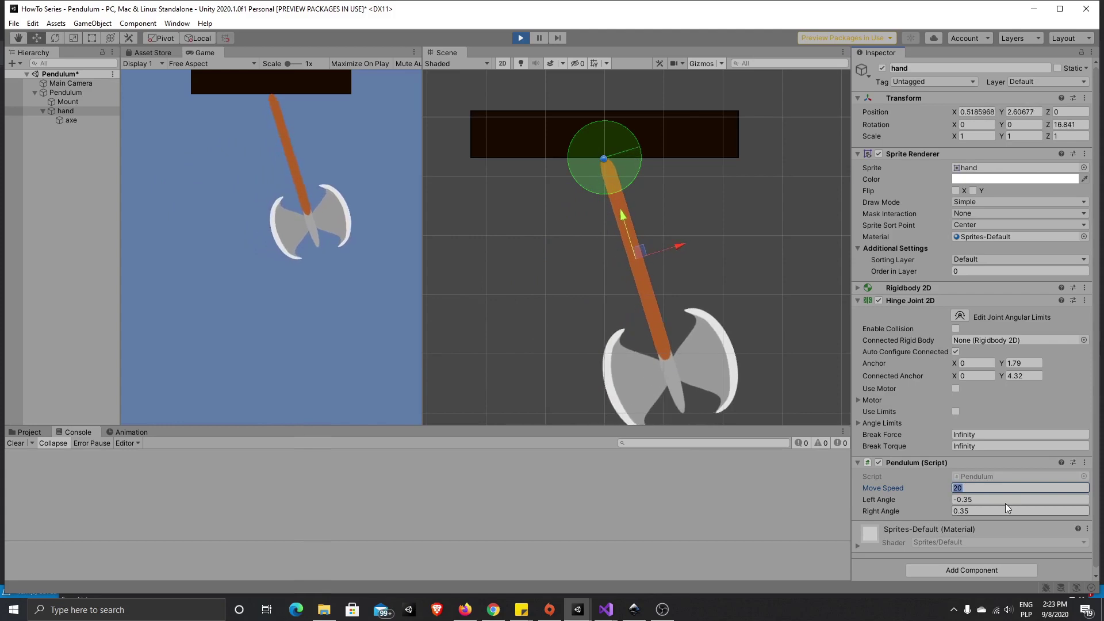
left_click(857, 288)
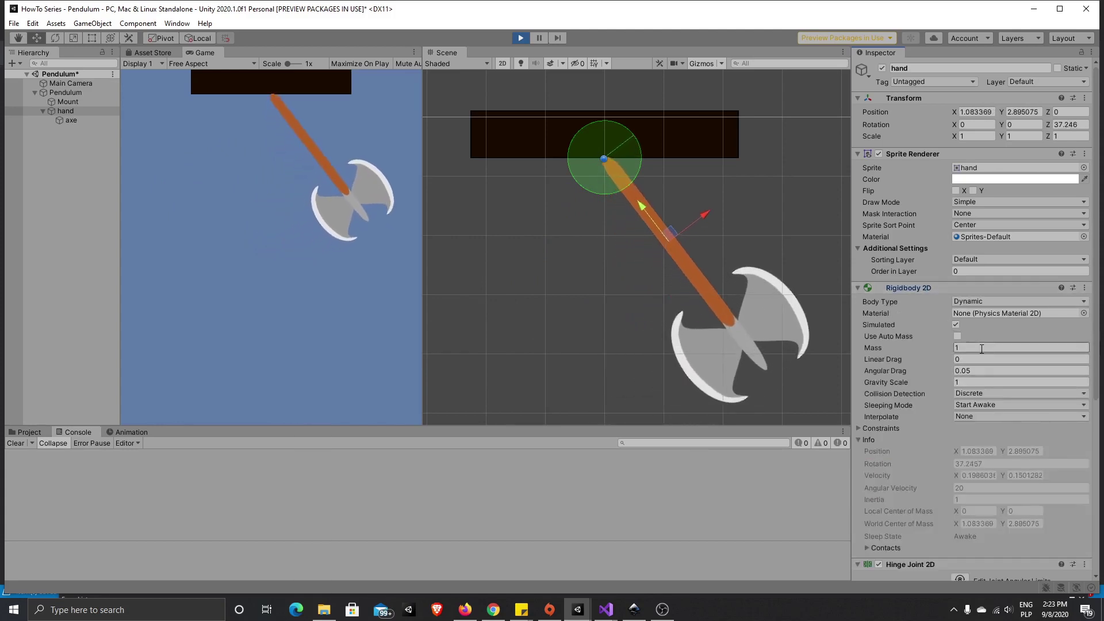
type("5")
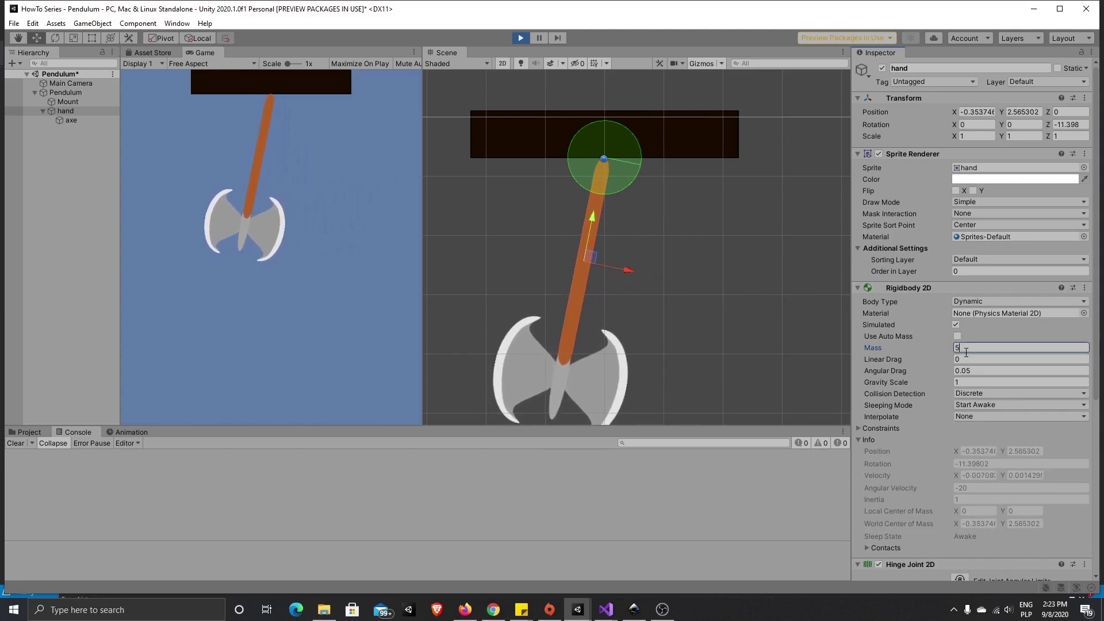
Try Move Speed values of 50 and 70 on the running pendulum, and stop the game
scroll(964, 439, "down", 5)
left_click(941, 485)
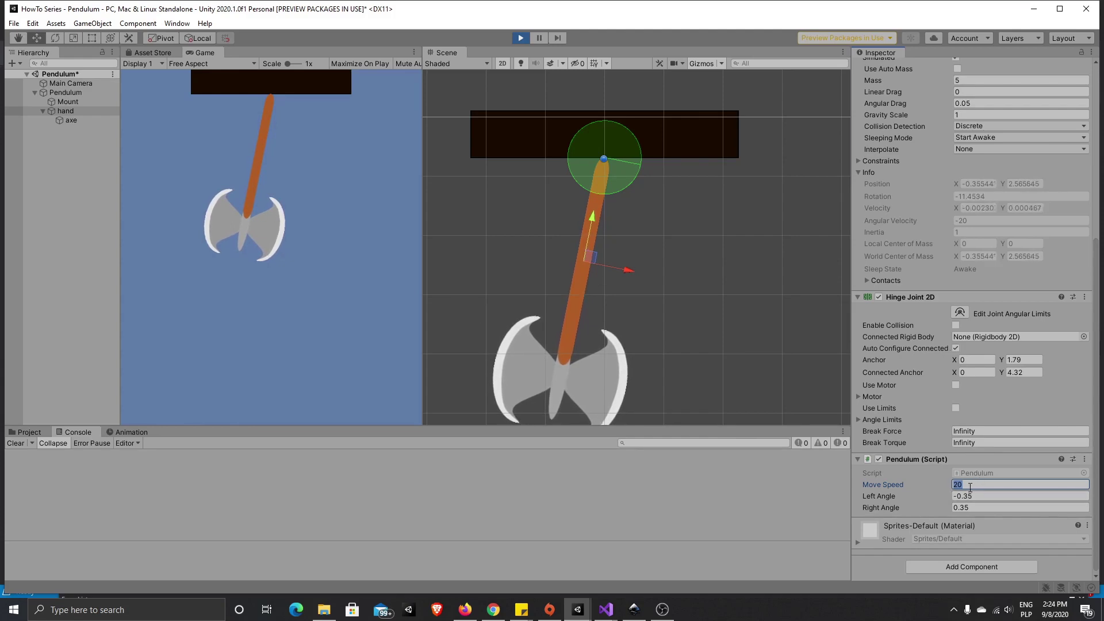
type("50")
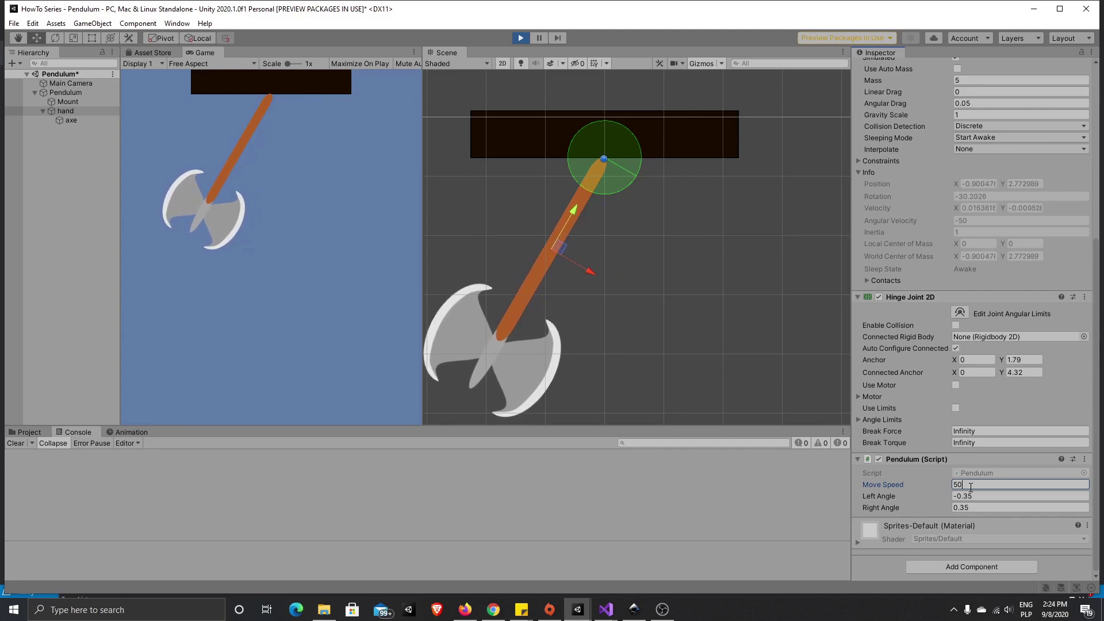
key("Return")
type("70")
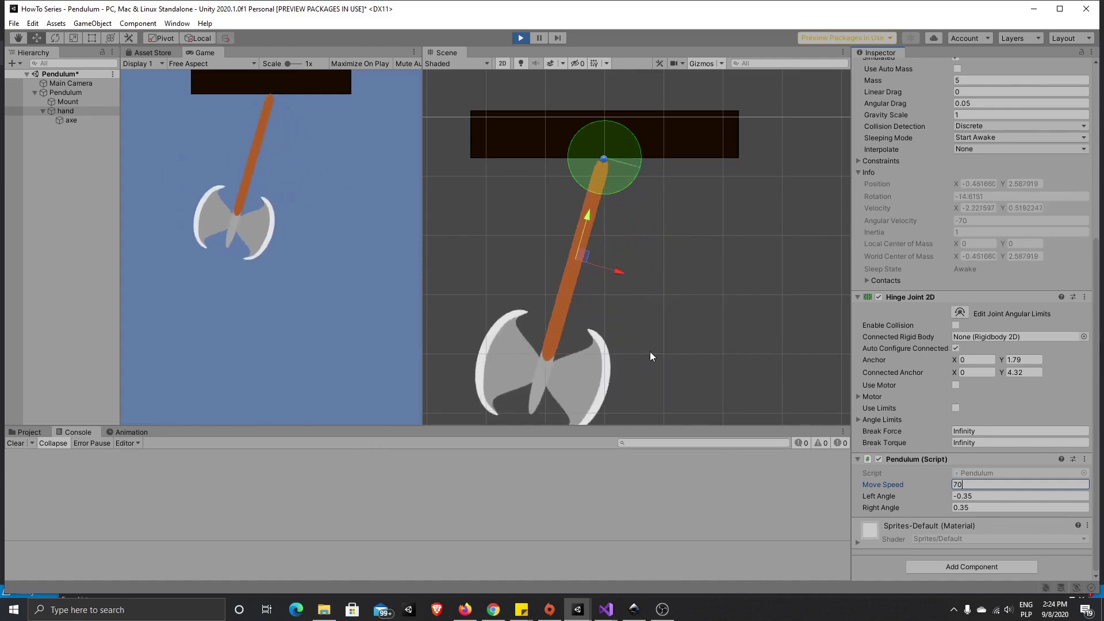
left_click(521, 38)
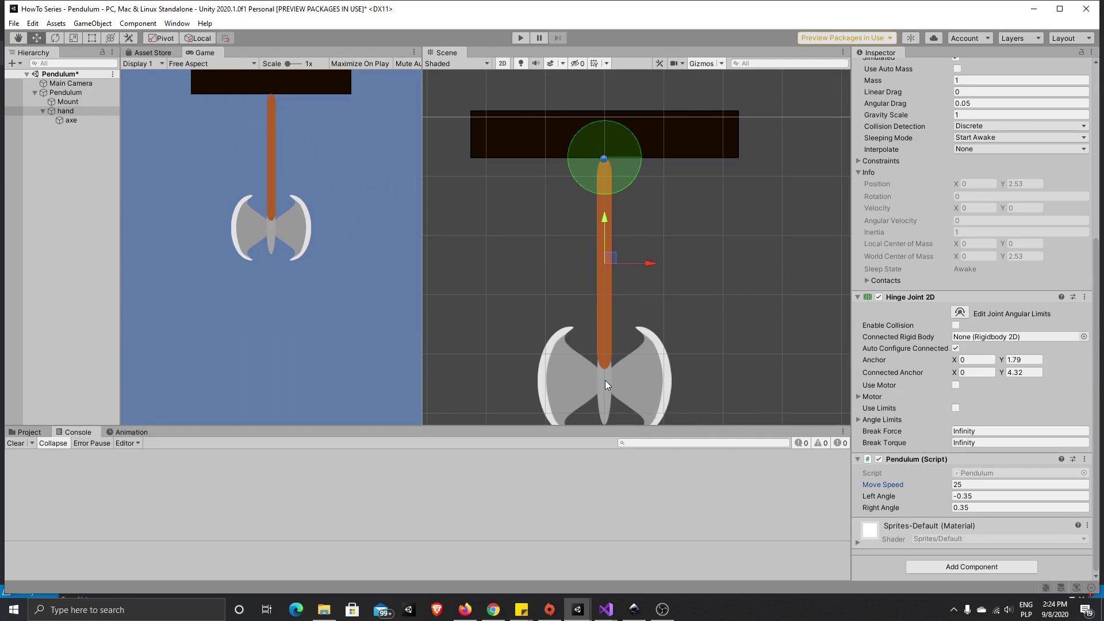
Move the axe out of the hand so it sits directly under Pendulum, and add a Hinge Joint 2D component to it
left_click(76, 119)
mouse_move(78, 122)
left_mouse_down()
mouse_move(64, 101)
mouse_move(57, 114)
left_mouse_up()
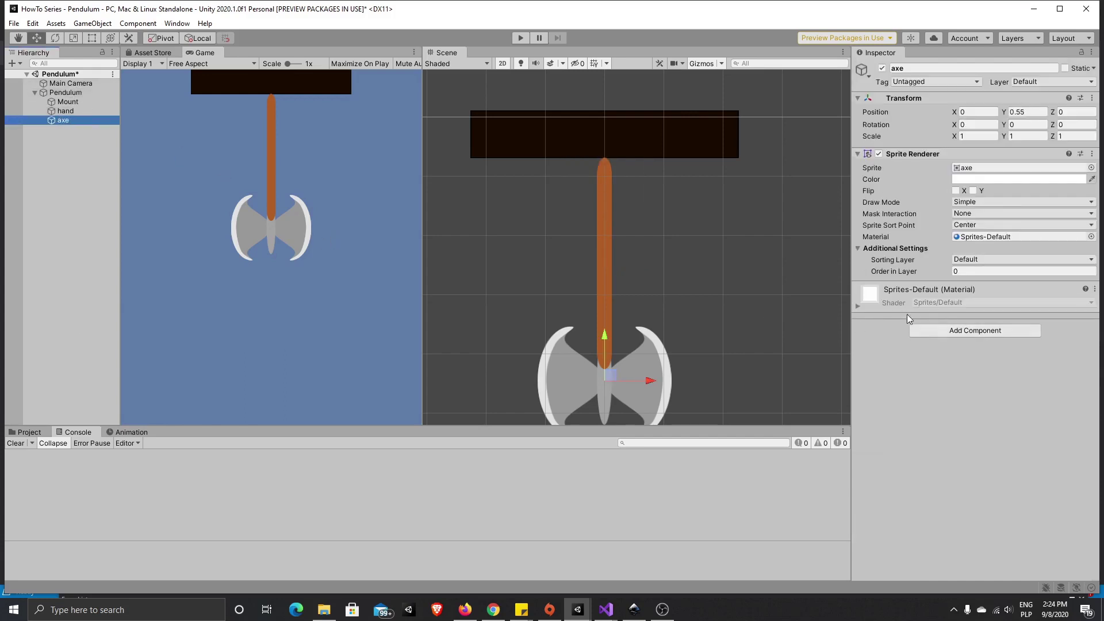
left_click(975, 330)
left_click(978, 385)
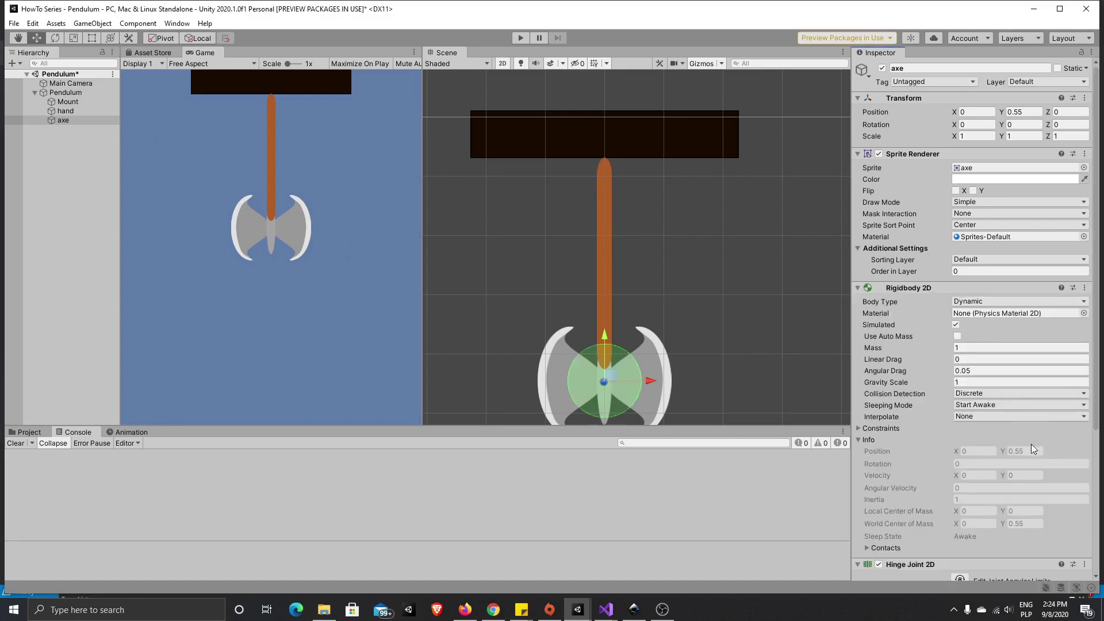
Set the Anchor Y of the axe's Hinge Joint 2D to 0.76
scroll(1001, 442, "down", 3)
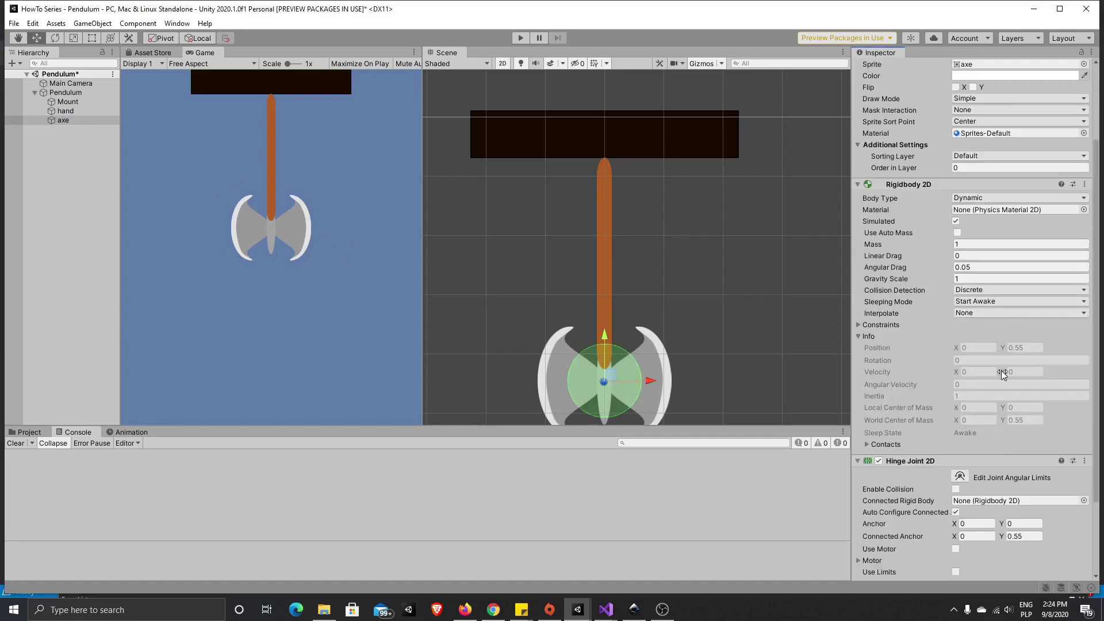
scroll(984, 451, "down", 3)
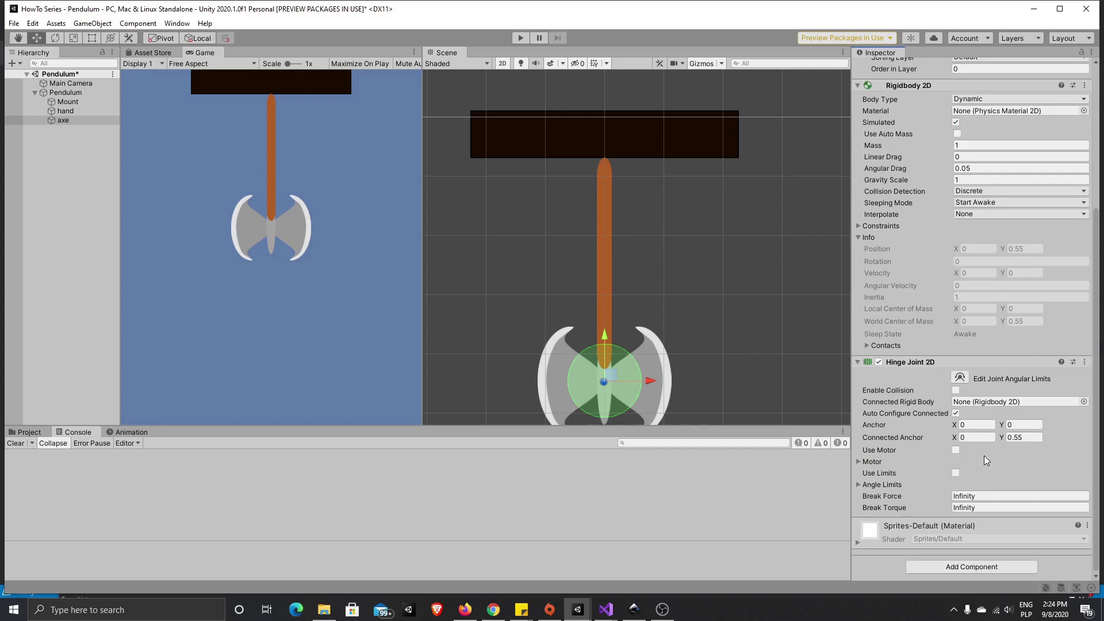
left_click(1010, 425)
type("0.25")
left_click_drag(1010, 428, 1018, 425)
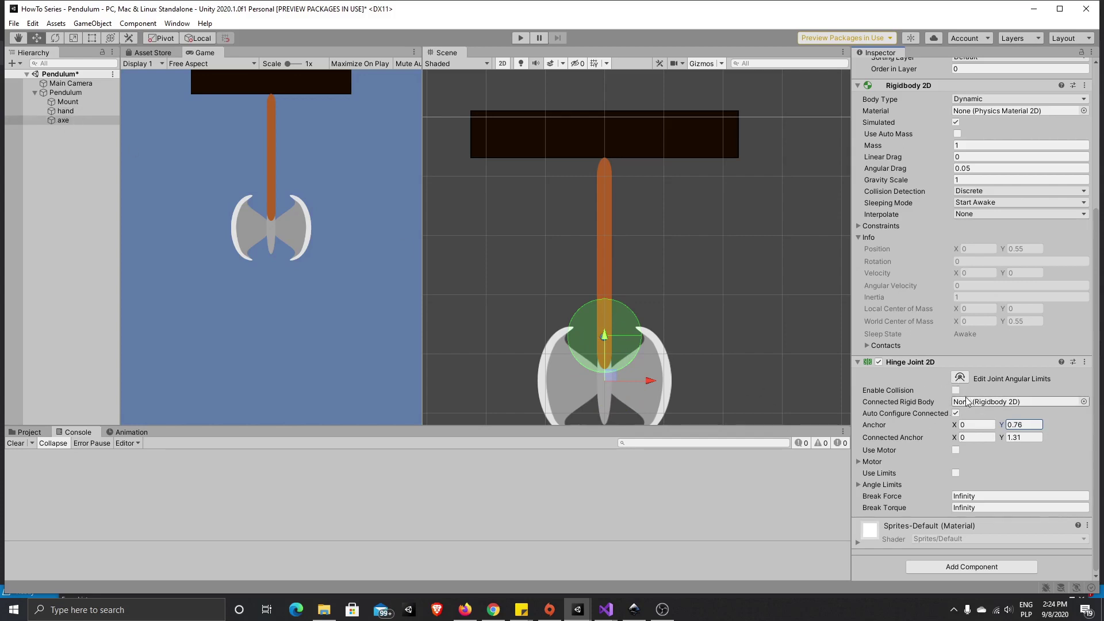
Assign the hand as the Connected Rigid Body of the axe's Hinge Joint 2D
left_click(75, 114)
left_click_drag(74, 112, 921, 436)
left_click_drag(991, 408, 993, 406)
Run the game and try Move Speed values of 35 and 50 on the hand's Pendulum script
left_click(521, 38)
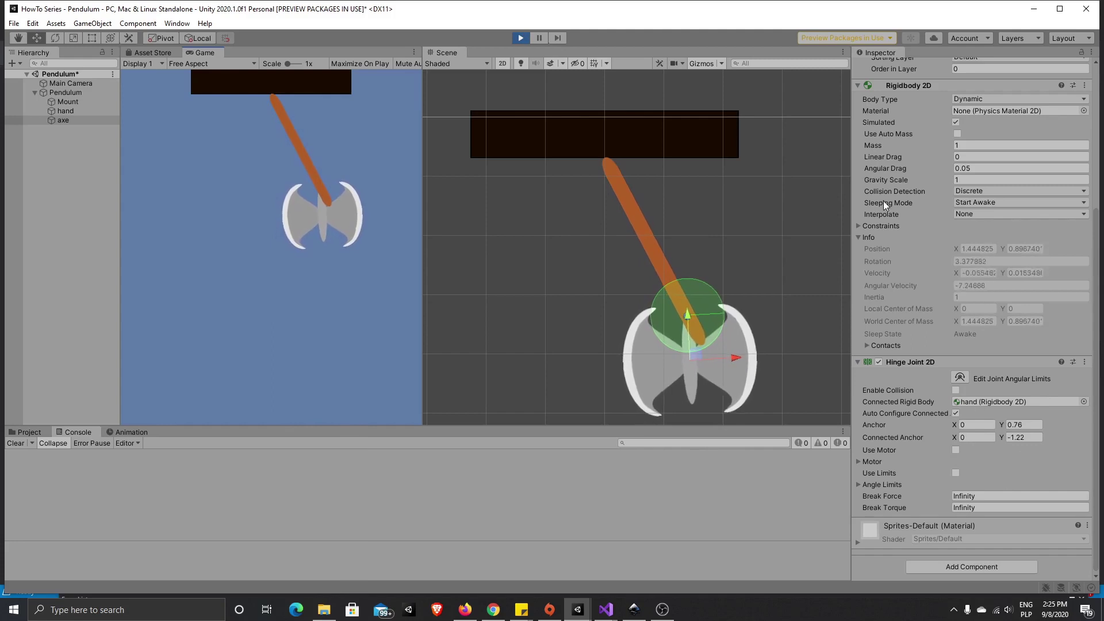
scroll(884, 201, "up", 5)
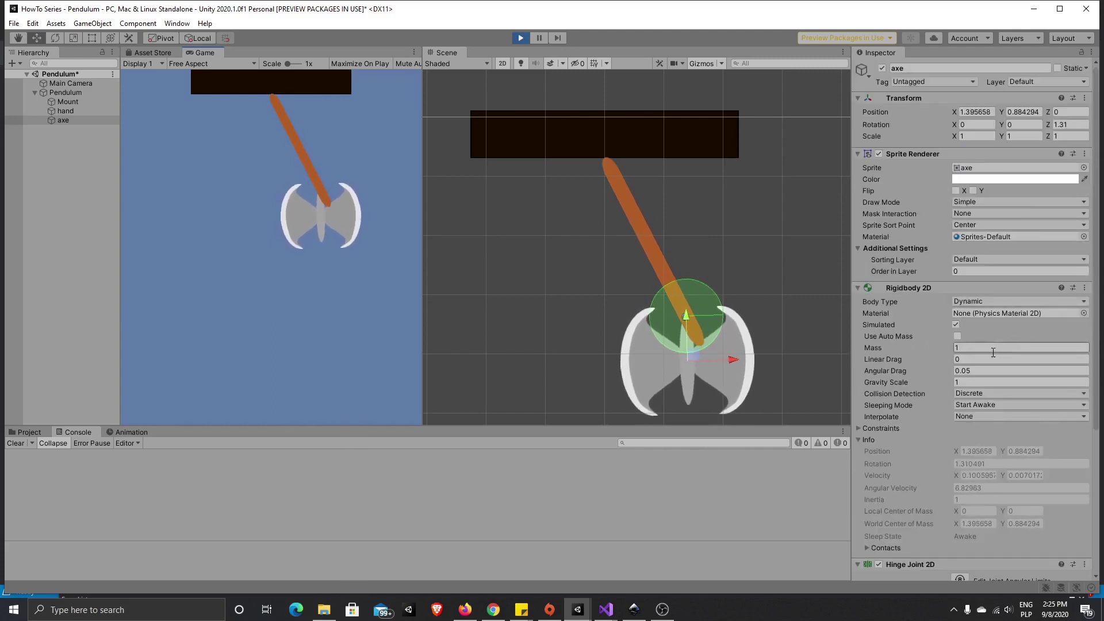
left_click(58, 110)
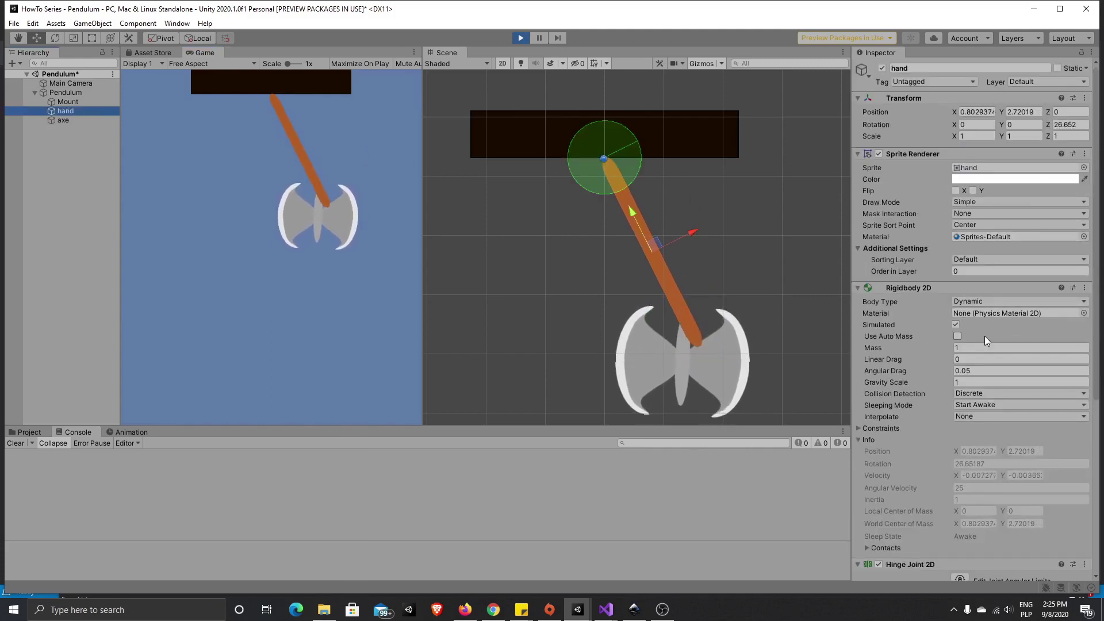
scroll(1036, 458, "down", 5)
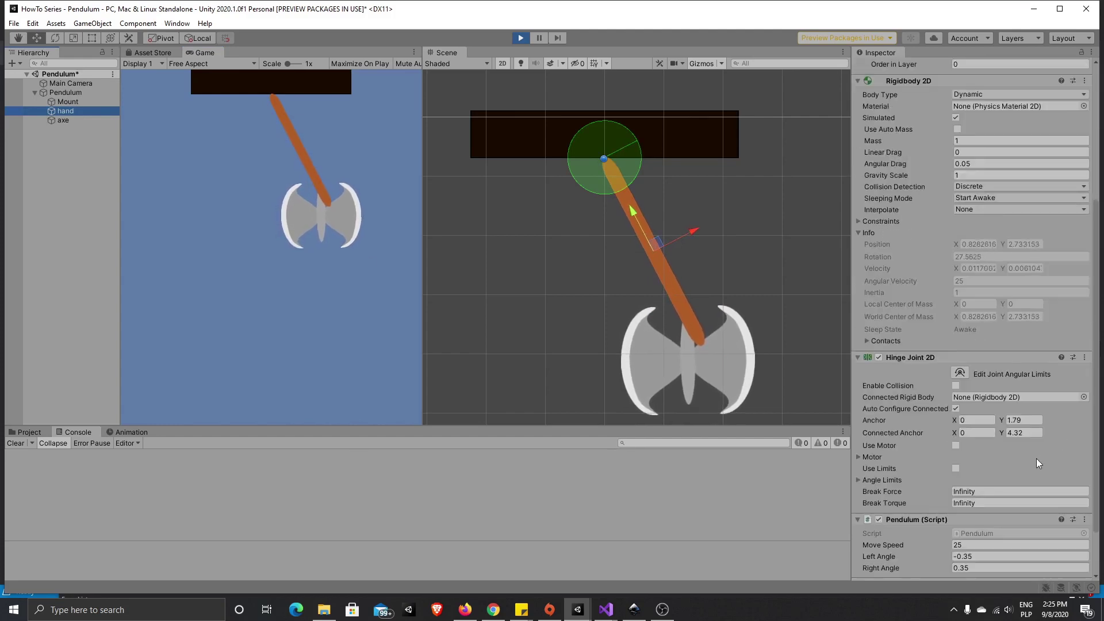
left_click(967, 485)
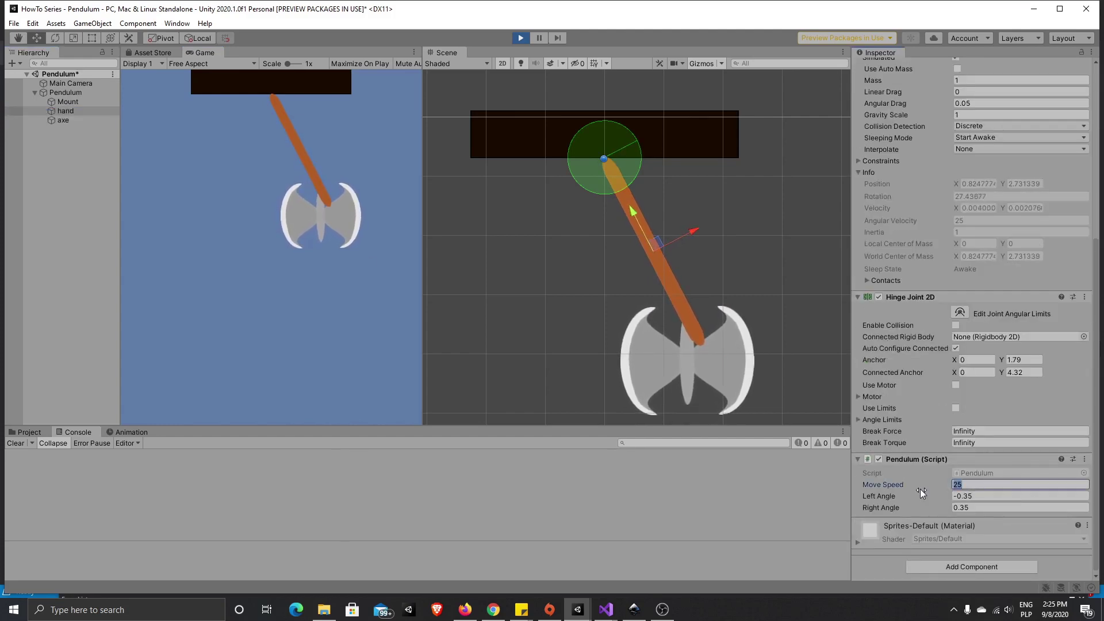
type("35")
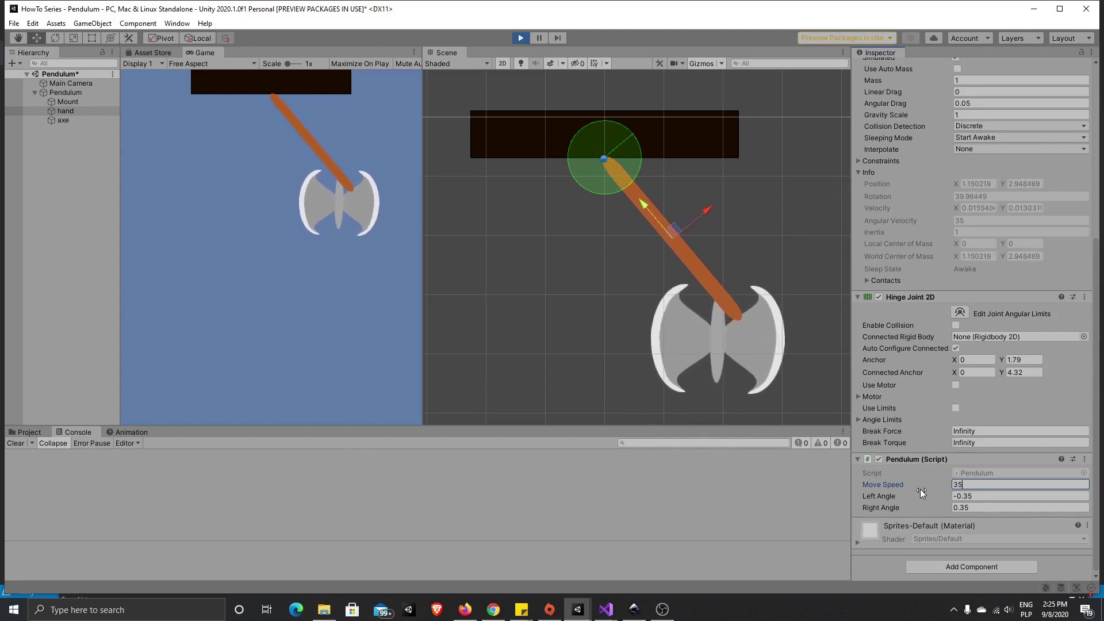
key("BackSpace")
key("BackSpace")
type("50")
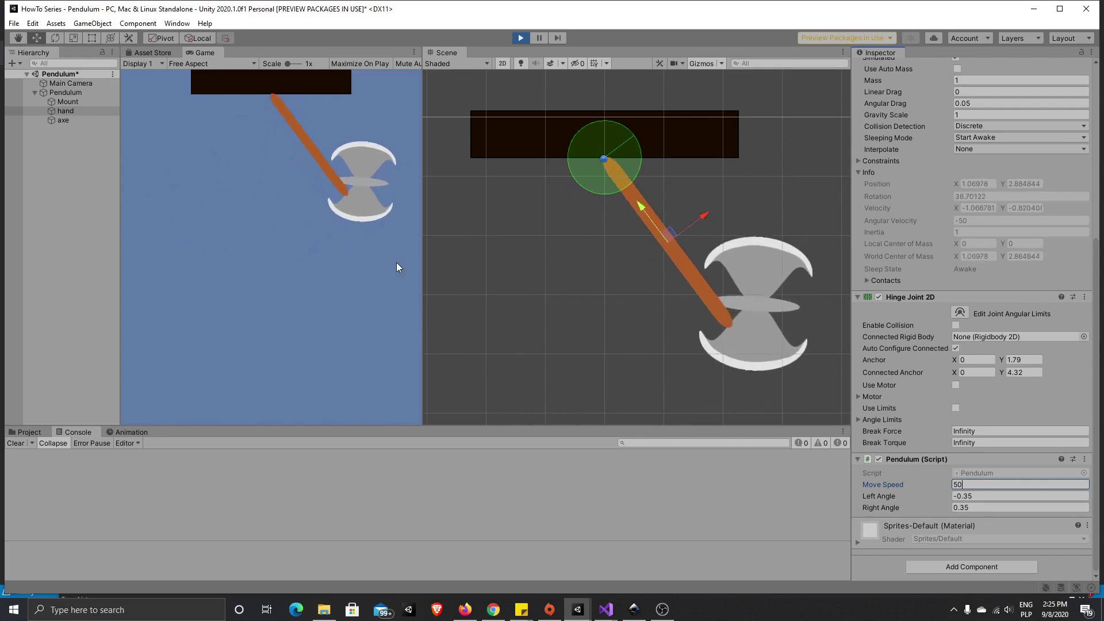
Enable Freeze Rotation Z in the constraints of the axe's Rigidbody 2D and stop the game
left_click(52, 120)
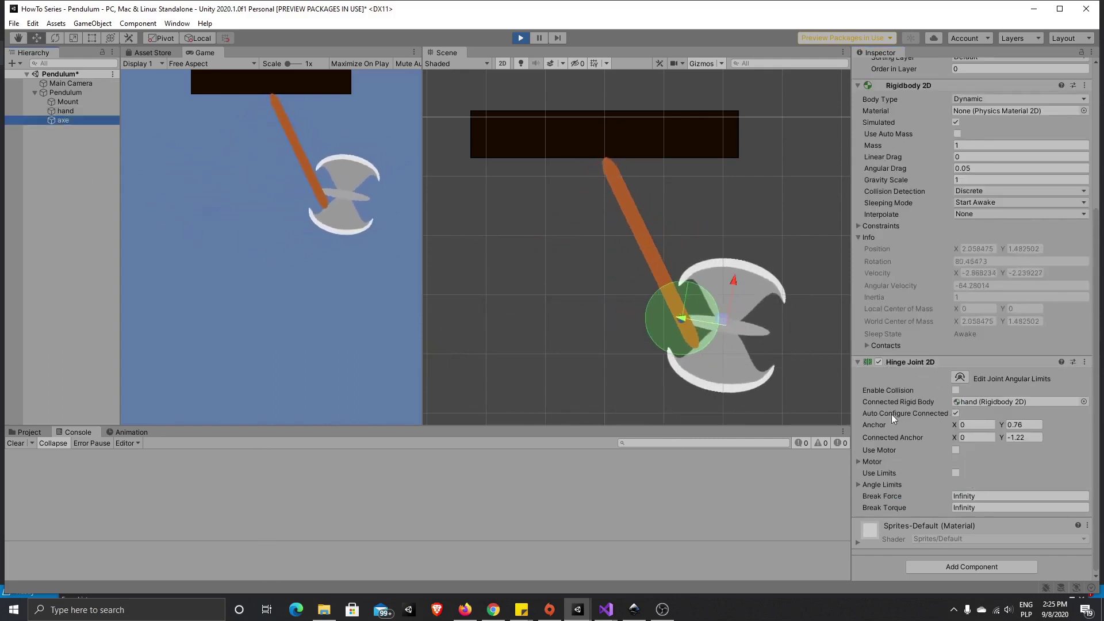
scroll(924, 202, "up", 3)
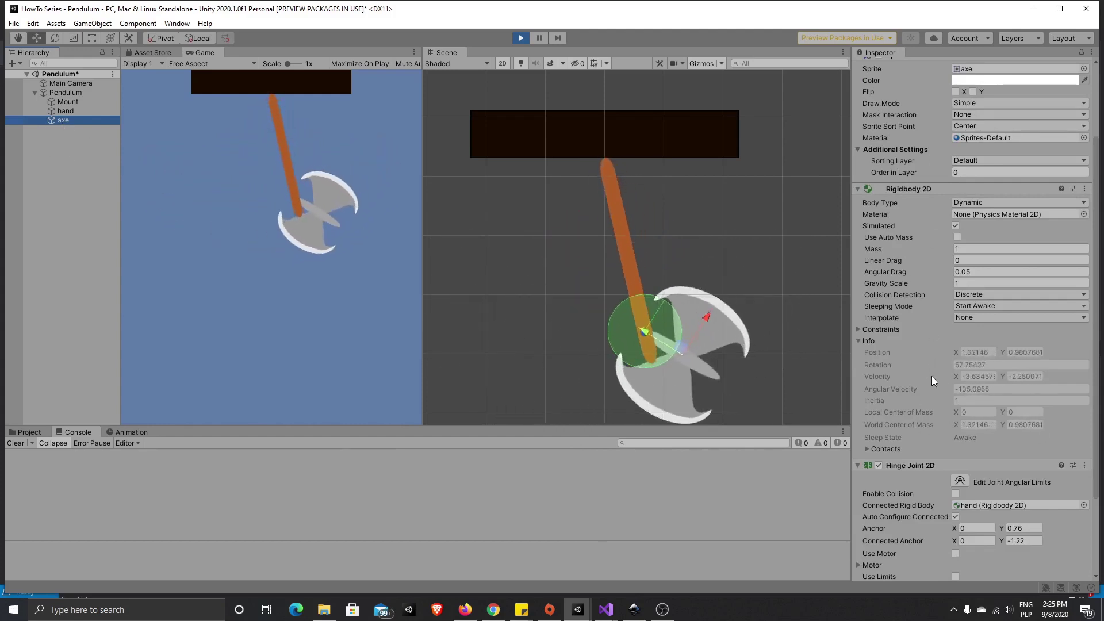
left_click(861, 330)
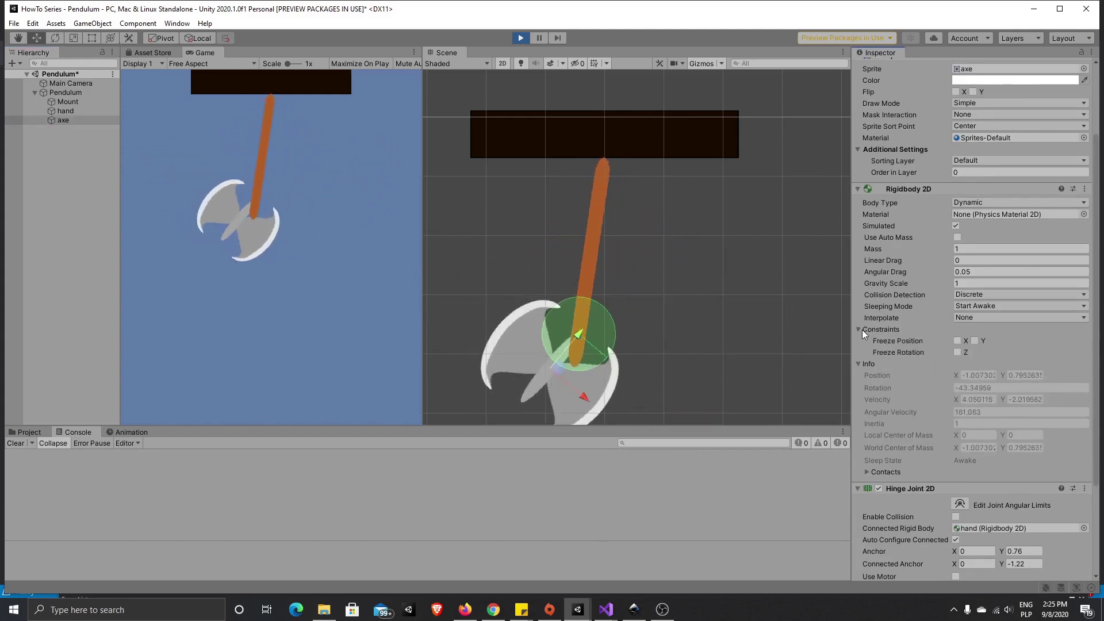
left_click(957, 353)
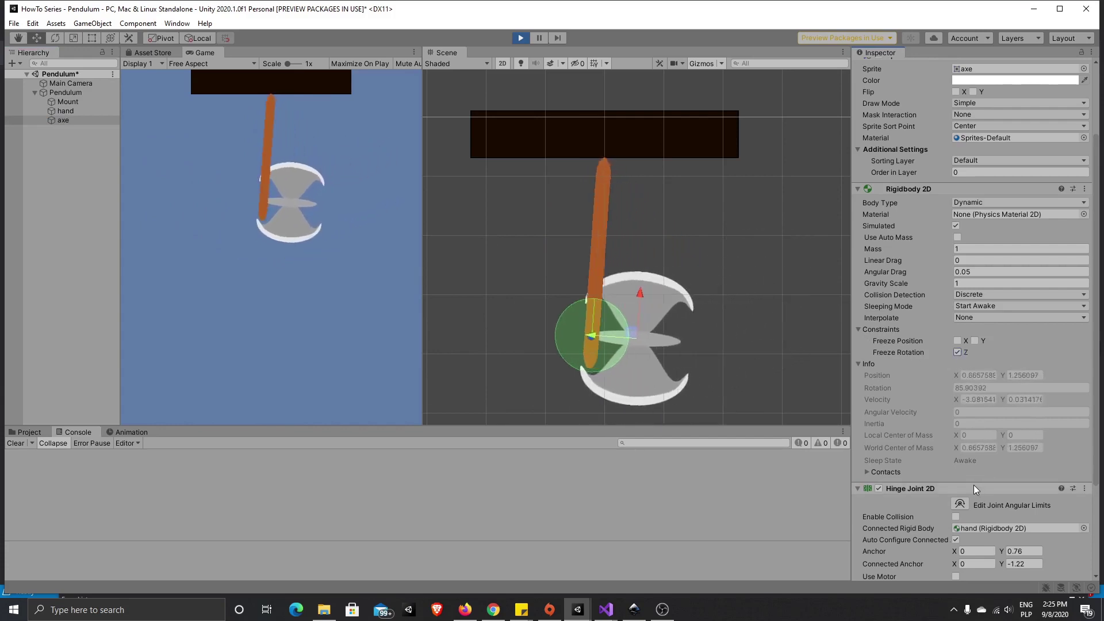
left_click(521, 37)
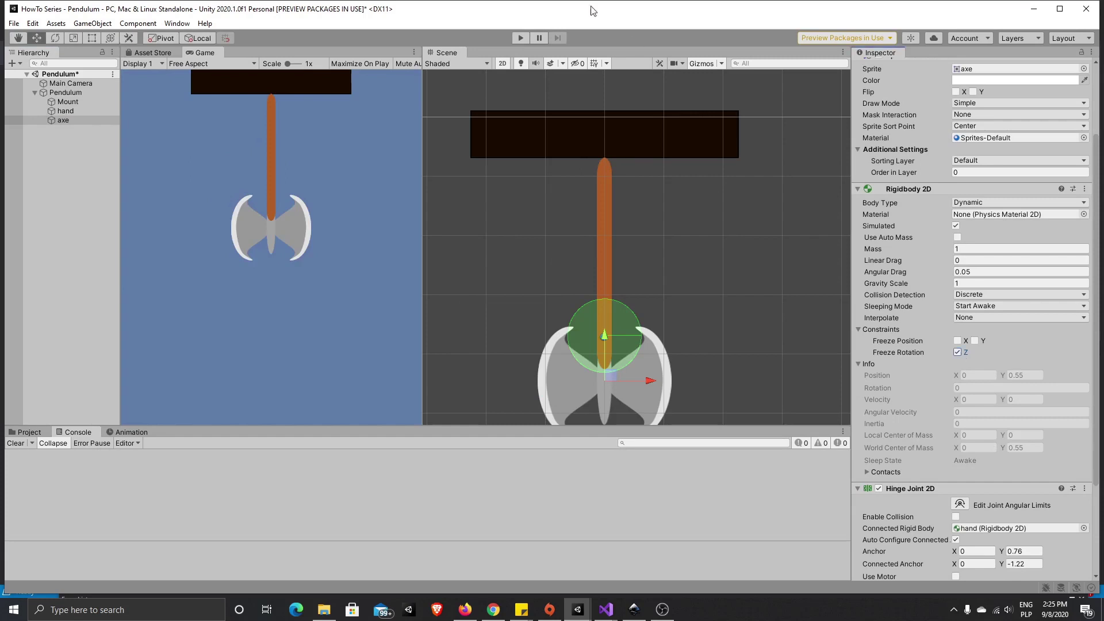
Set the Move Speed of the hand's Pendulum script to 50 and test the swing in the game
scroll(1058, 420, "down", 5)
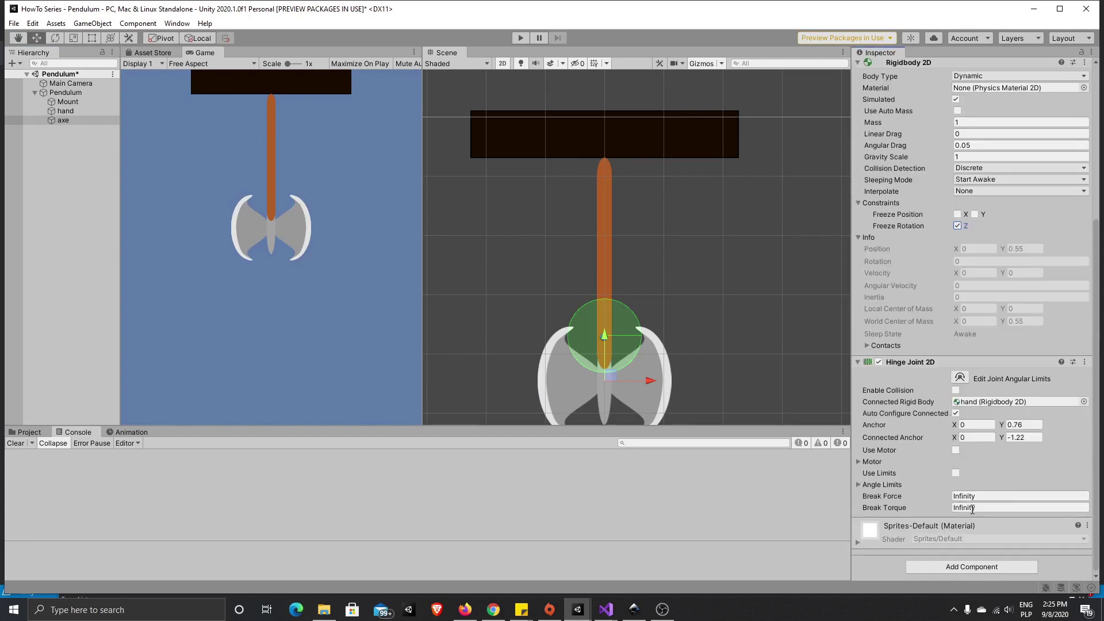
left_click(94, 111)
scroll(1060, 454, "down", 3)
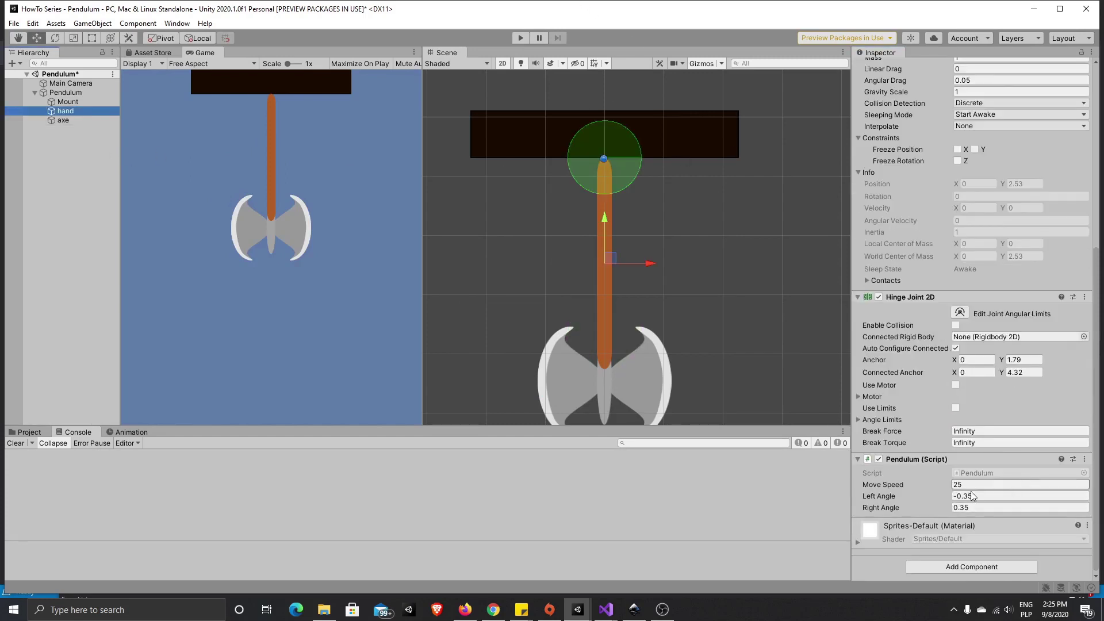
left_click(945, 484)
type("25")
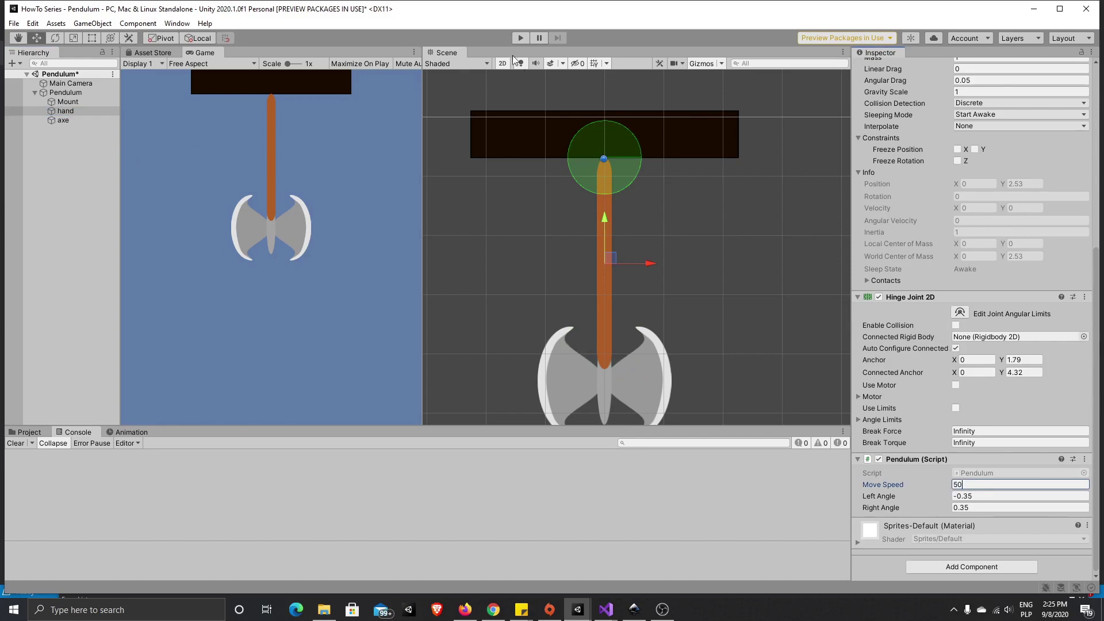
left_click(520, 37)
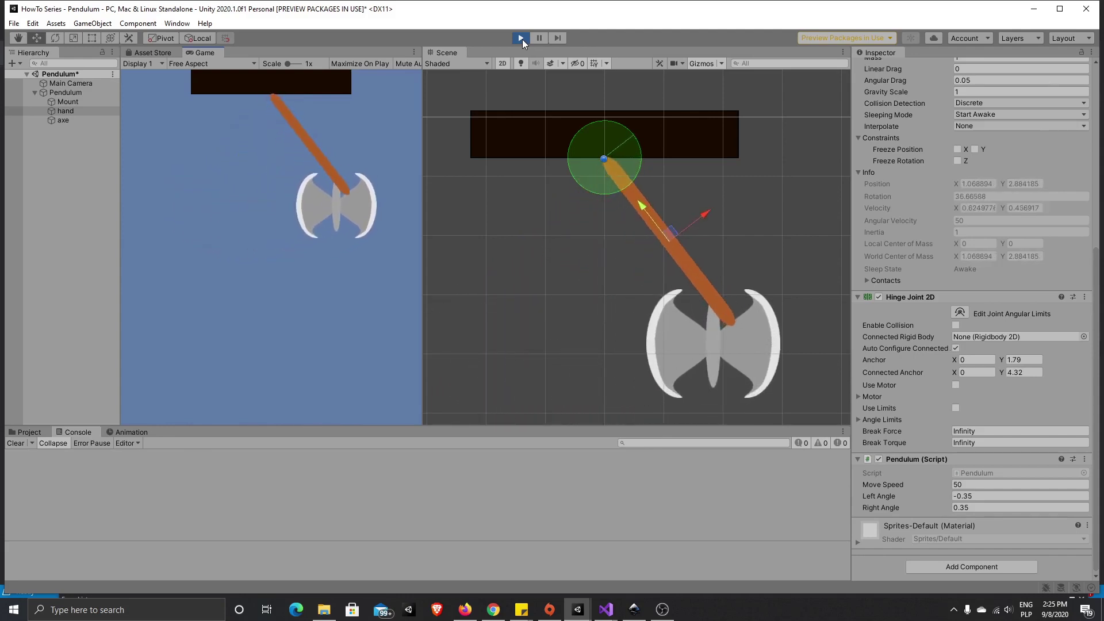
left_click(521, 38)
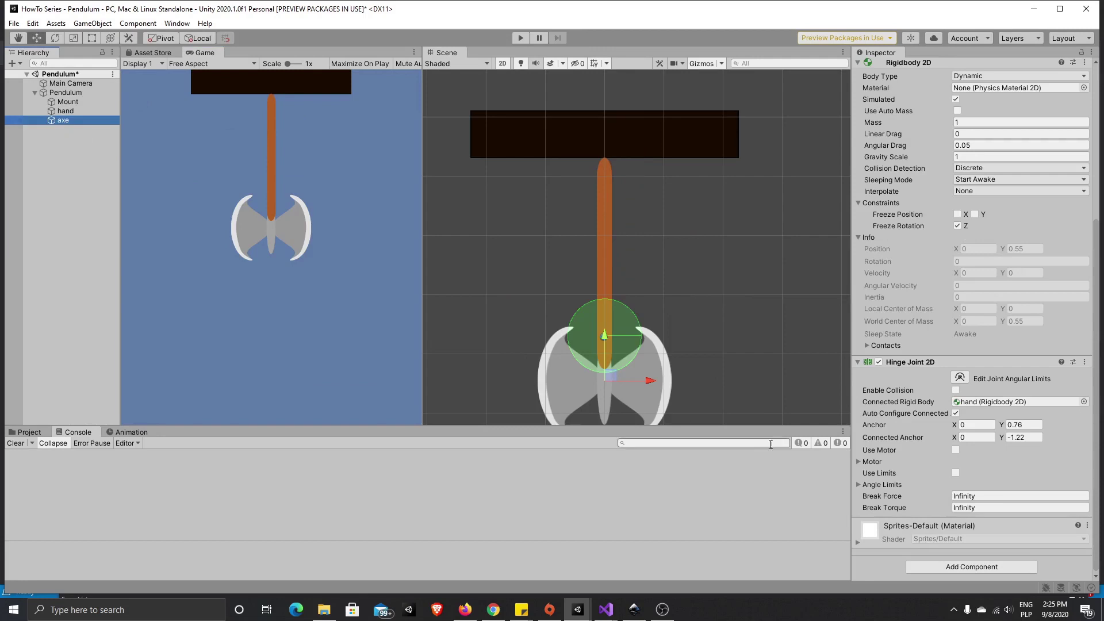
Add a Circle Collider 2D component to the pendulum's axe
scroll(835, 360, "down", 1)
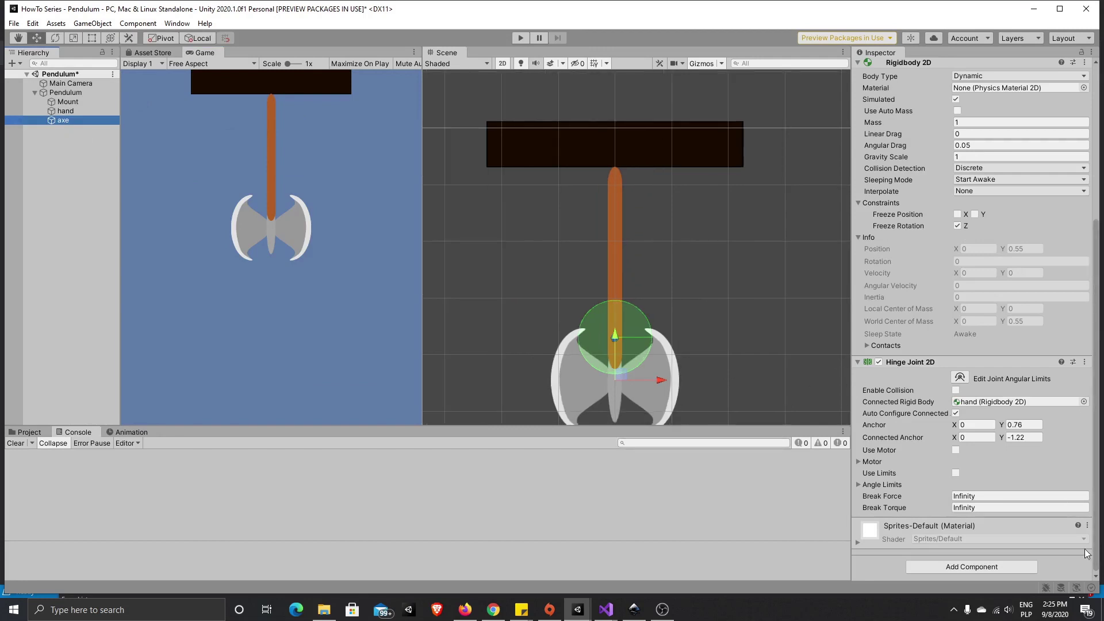
left_click(995, 567)
type("circ")
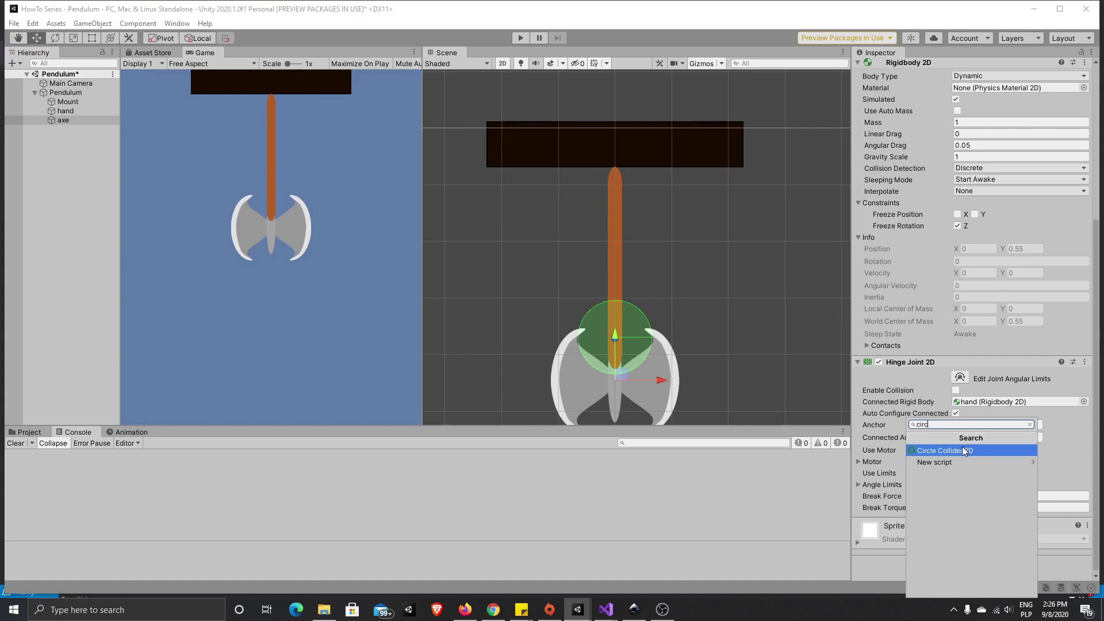
left_click(961, 447)
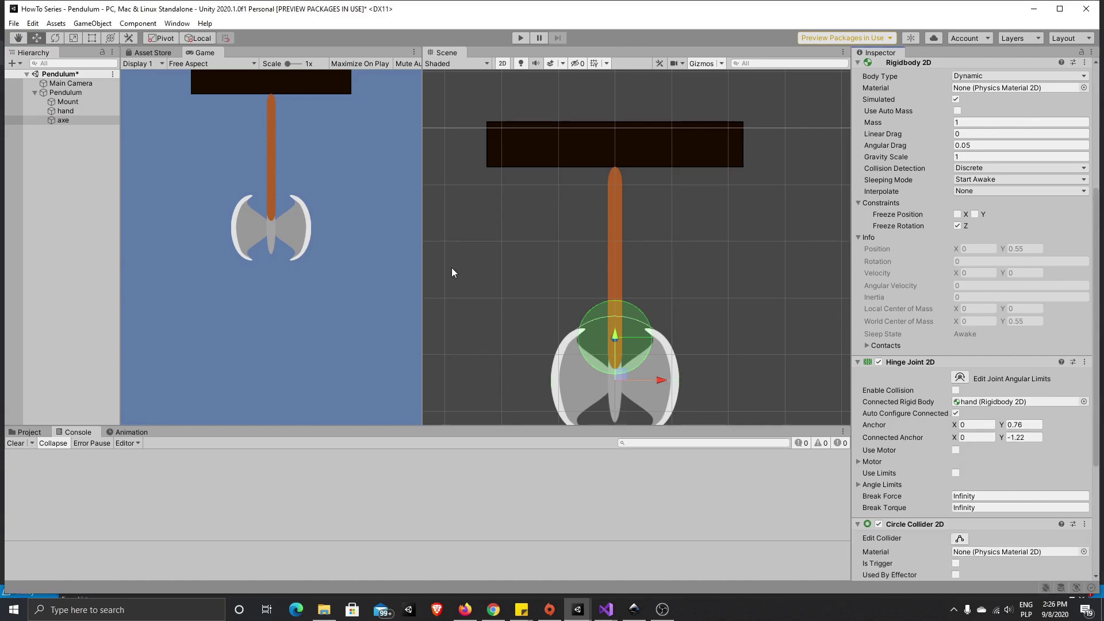
scroll(569, 322, "down", 3)
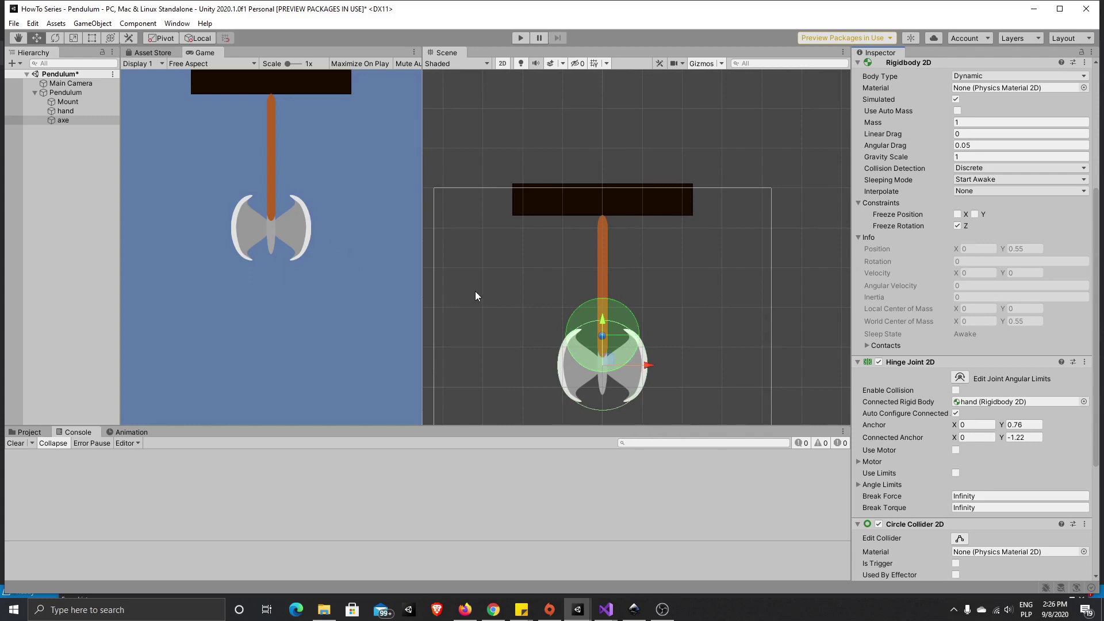
Add a second axe sprite to the scene outside Pendulum and place it beside the hanging axe, at about X -2.79, Y 0.71
left_click(35, 432)
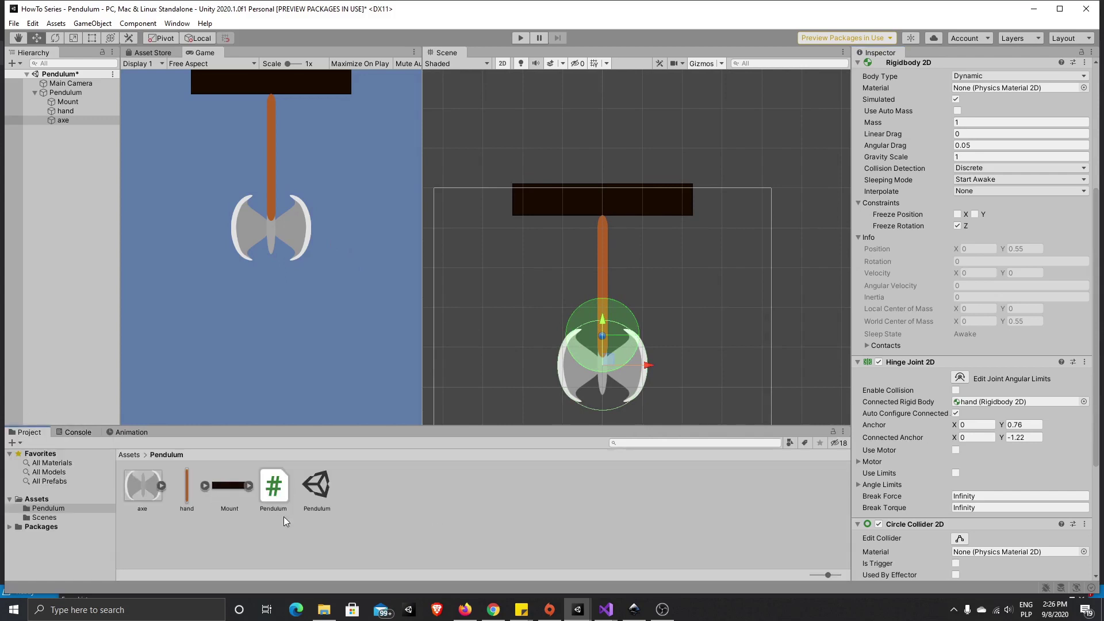
left_click_drag(143, 483, 48, 174)
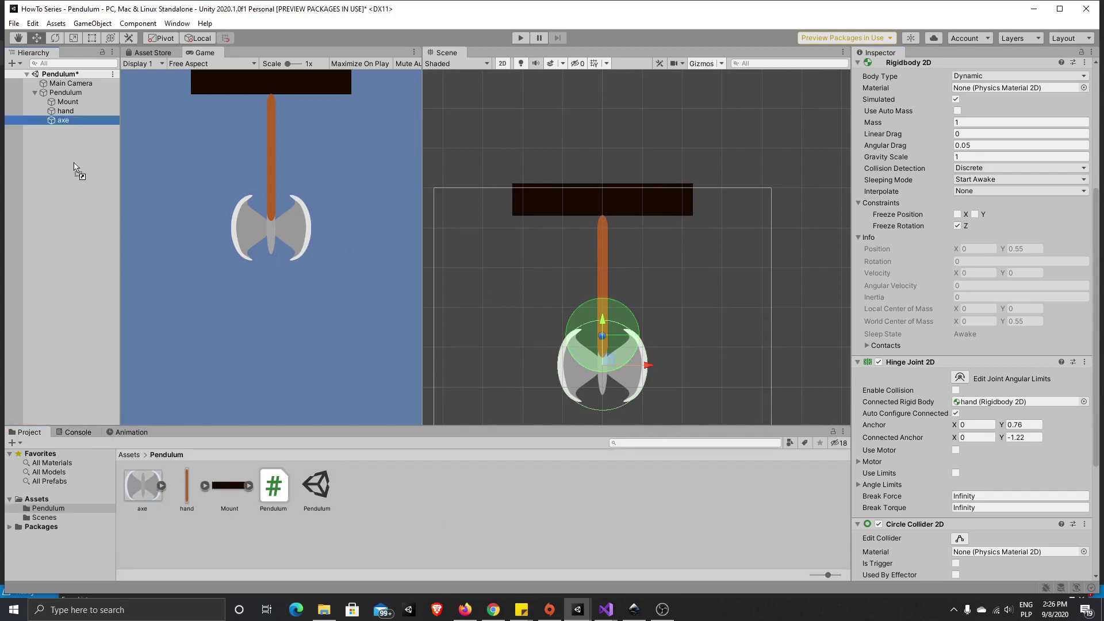
left_click_drag(65, 228, 47, 168)
left_click_drag(649, 393, 536, 394)
left_click_drag(490, 348, 492, 321)
left_click(60, 129)
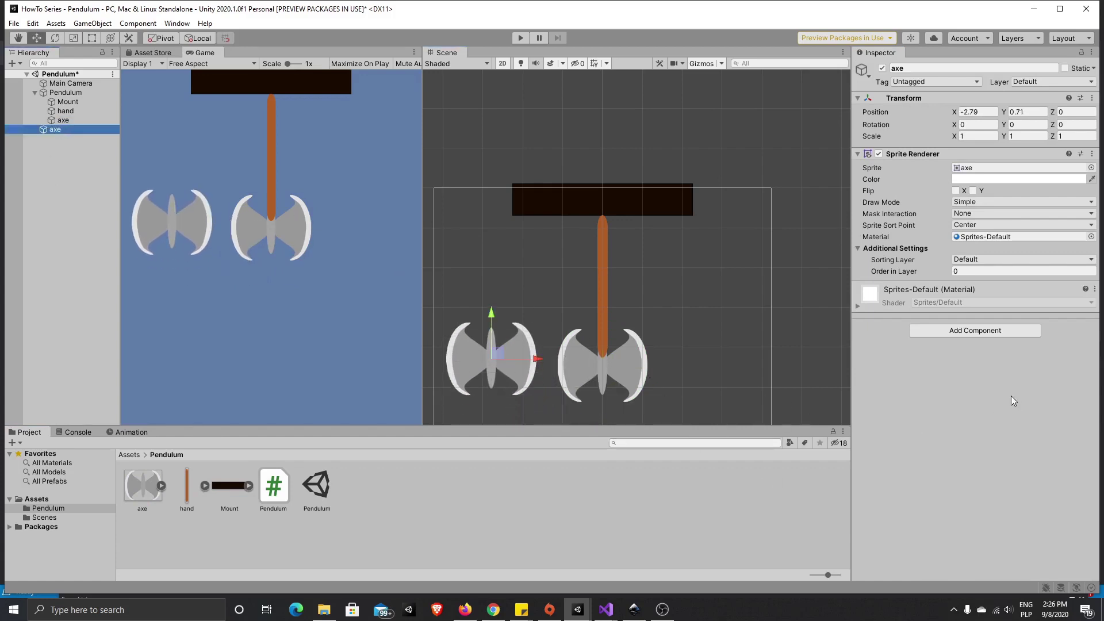
Add a Circle Collider 2D component to the standalone axe
left_click(975, 330)
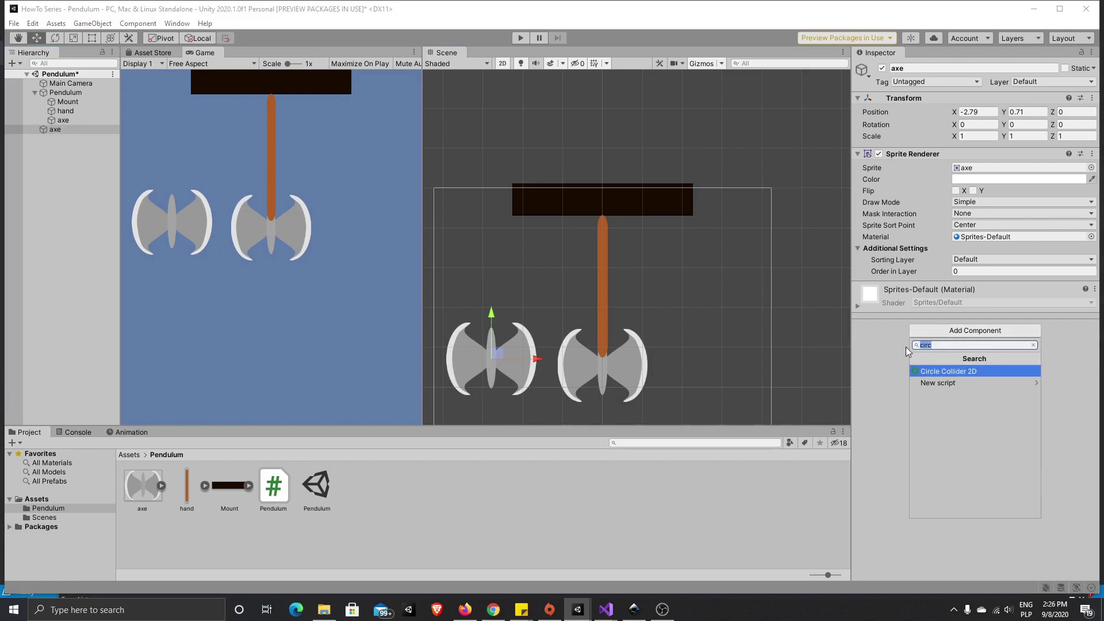
left_click(1000, 343)
left_click(972, 371)
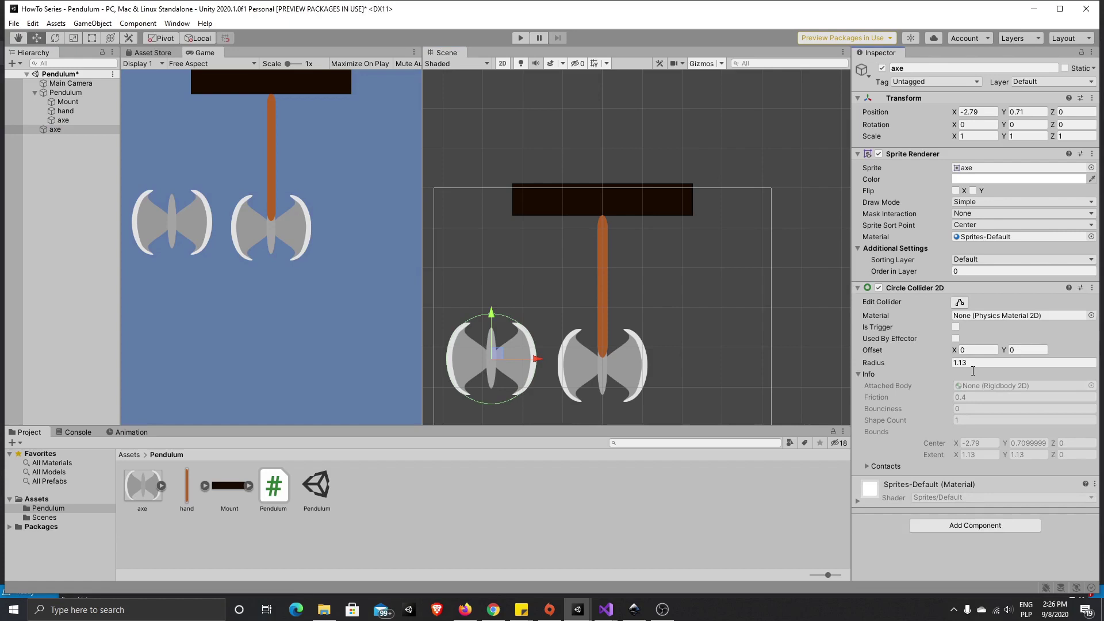
Give the standalone axe a Rigidbody 2D with Gravity Scale 0 and start the game to test the collision
left_click(959, 524)
type("rigid")
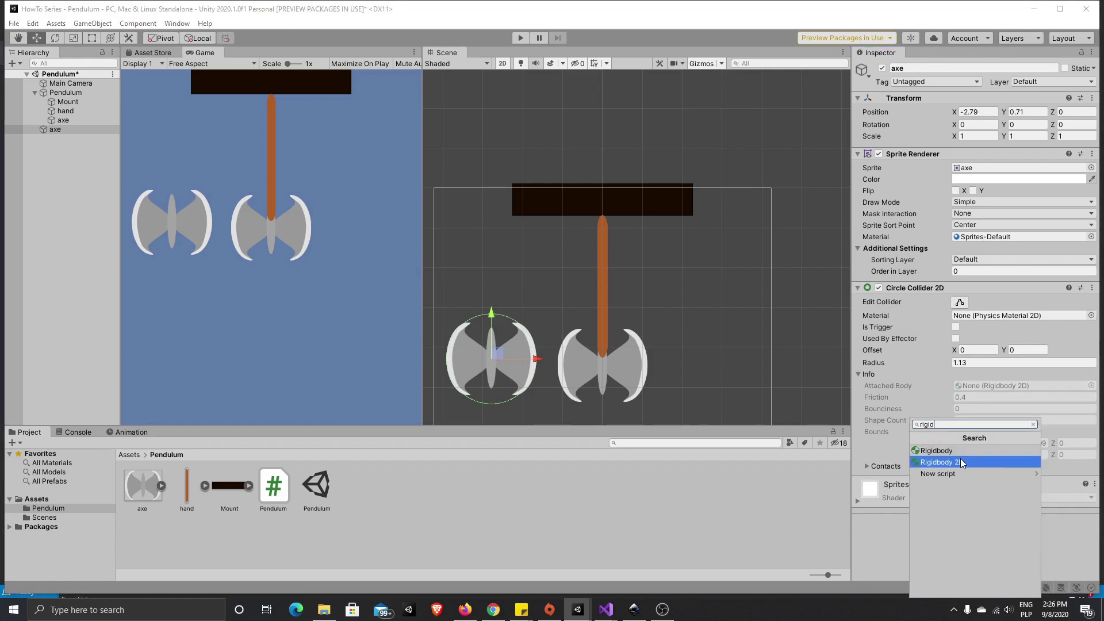
left_click(944, 462)
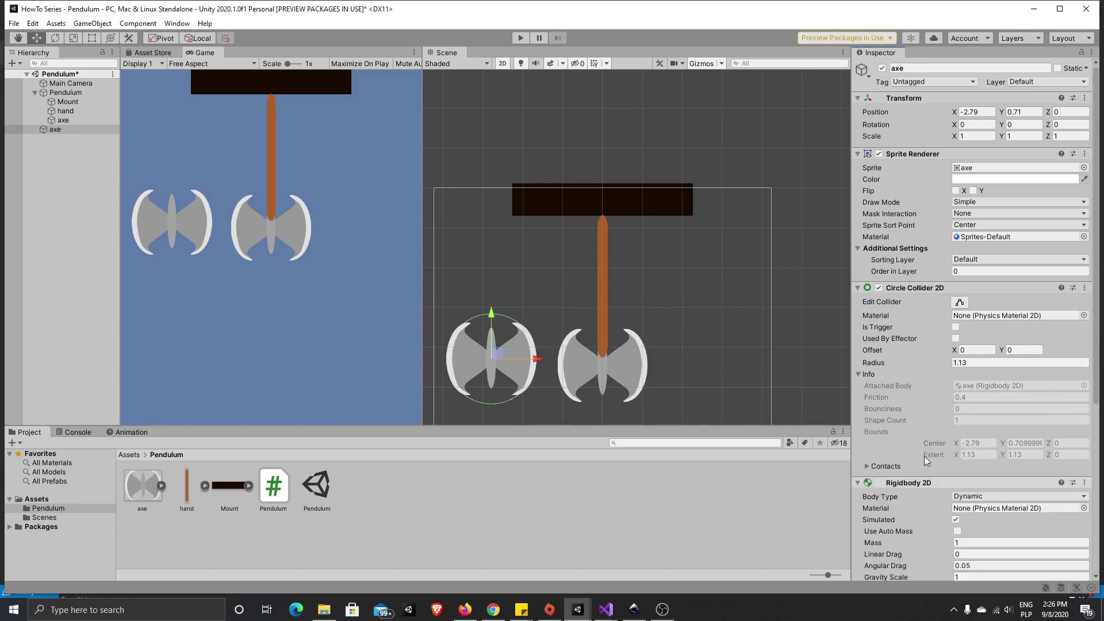
scroll(1034, 505, "down", 5)
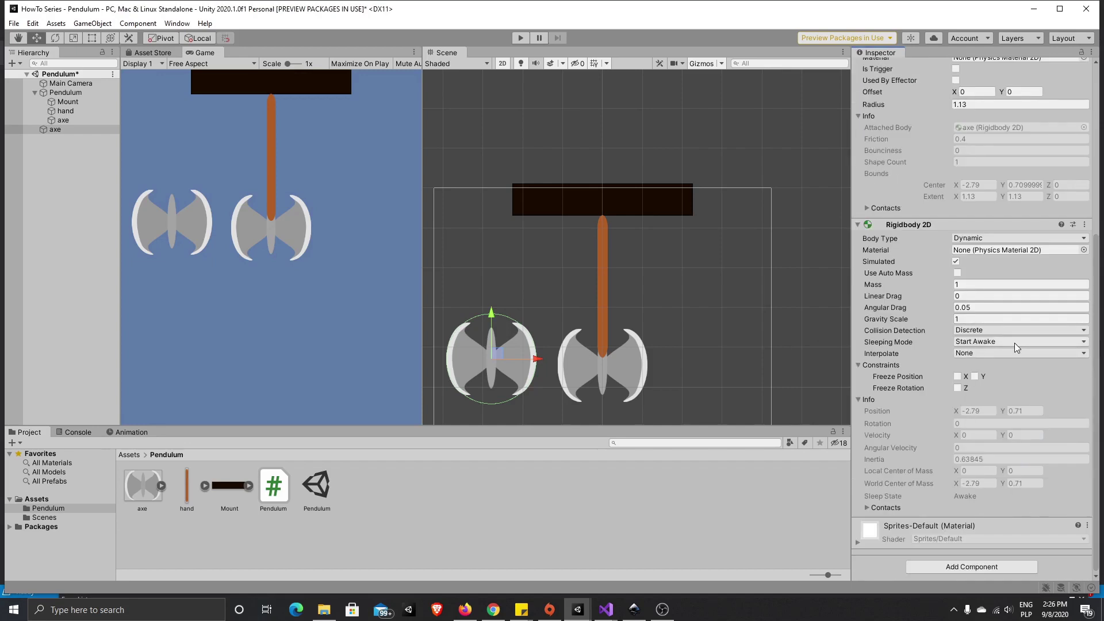
left_click(962, 321)
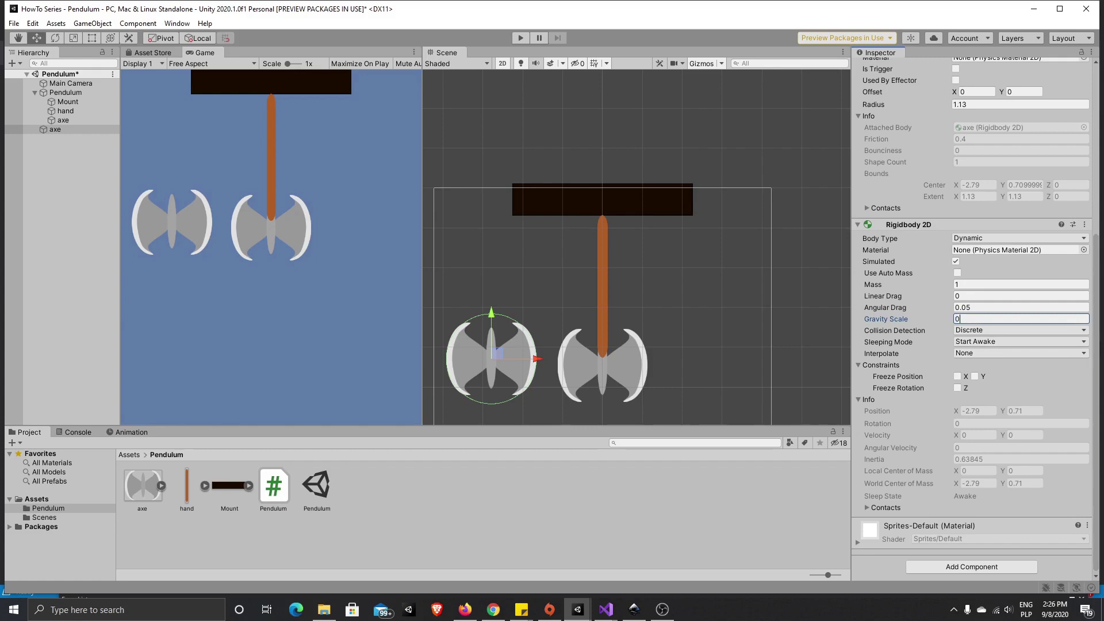
left_click(517, 39)
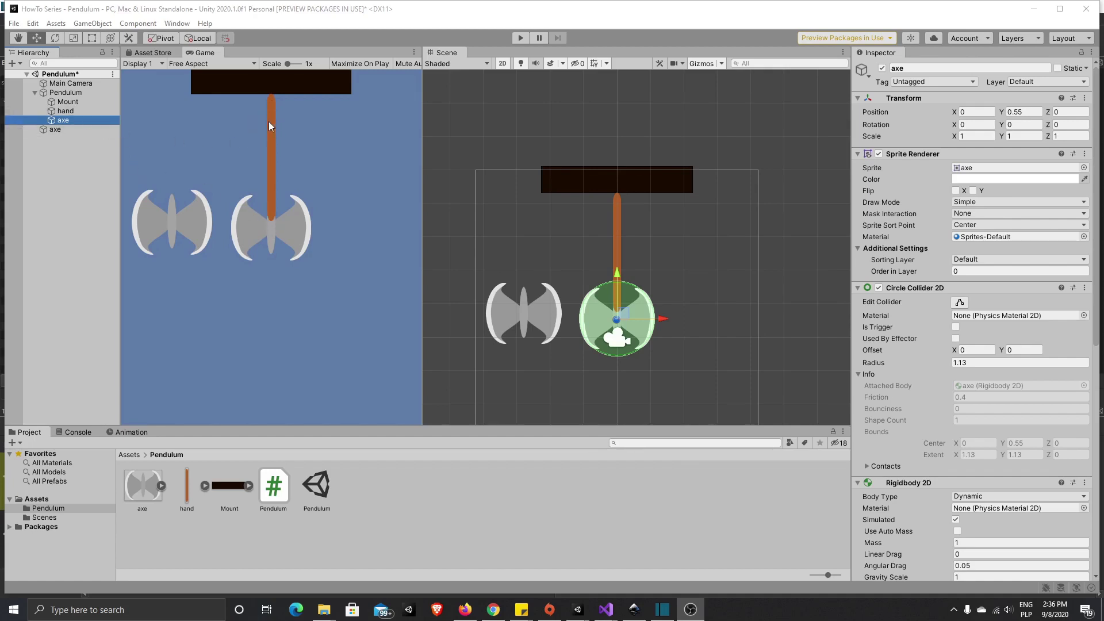
Make the pendulum's axe a child of hand and remove its Hinge Joint 2D component
left_click_drag(88, 118, 66, 111)
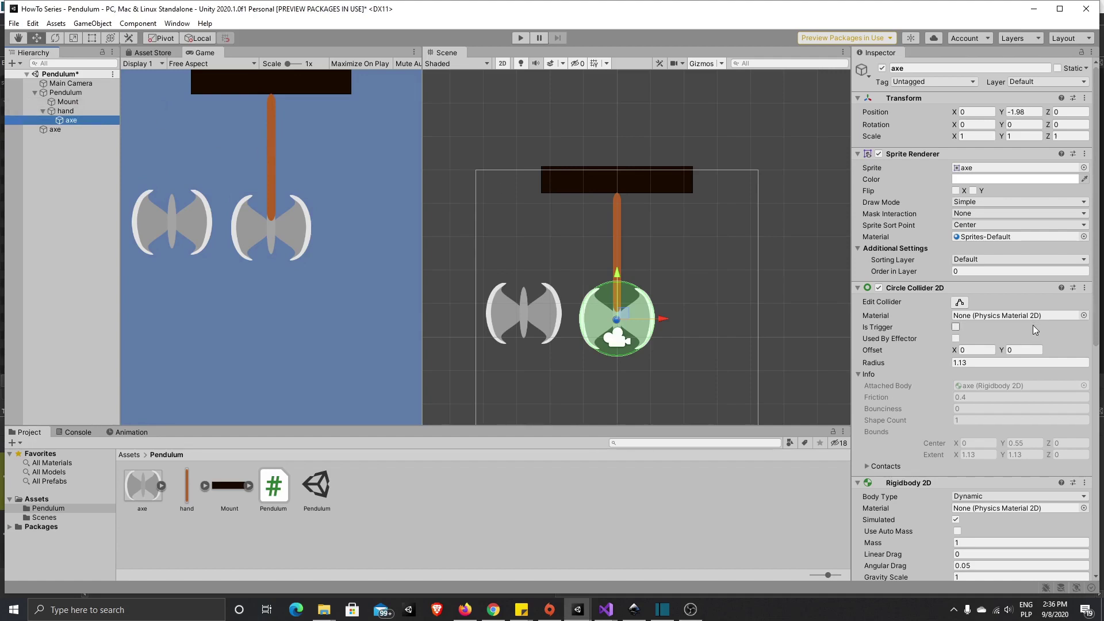
scroll(1035, 329, "down", 10)
left_click(1085, 368)
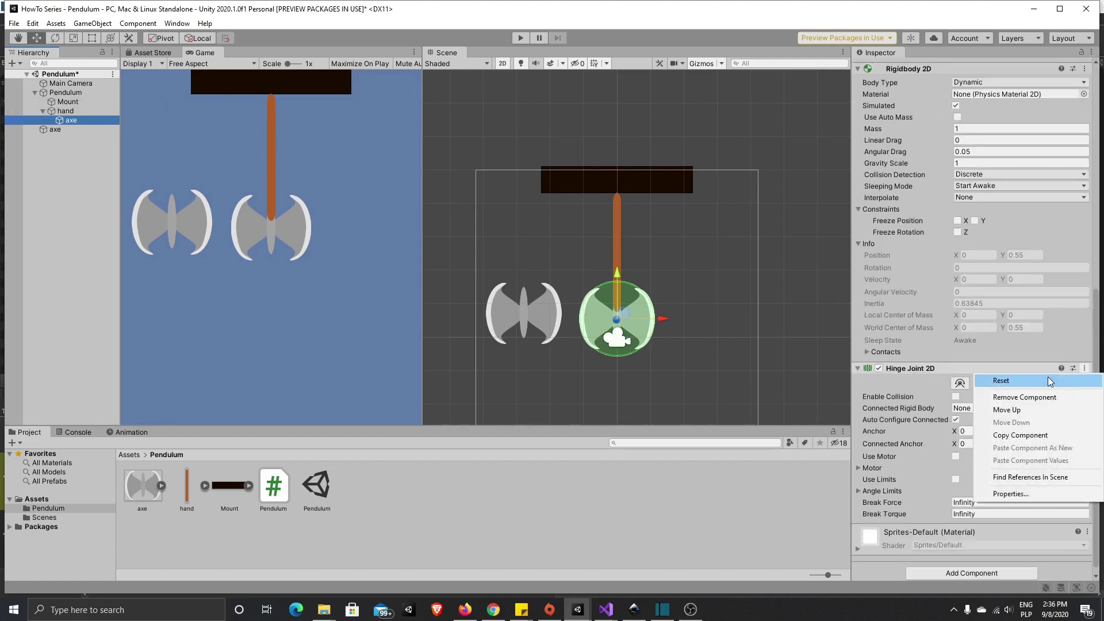
left_click(1051, 396)
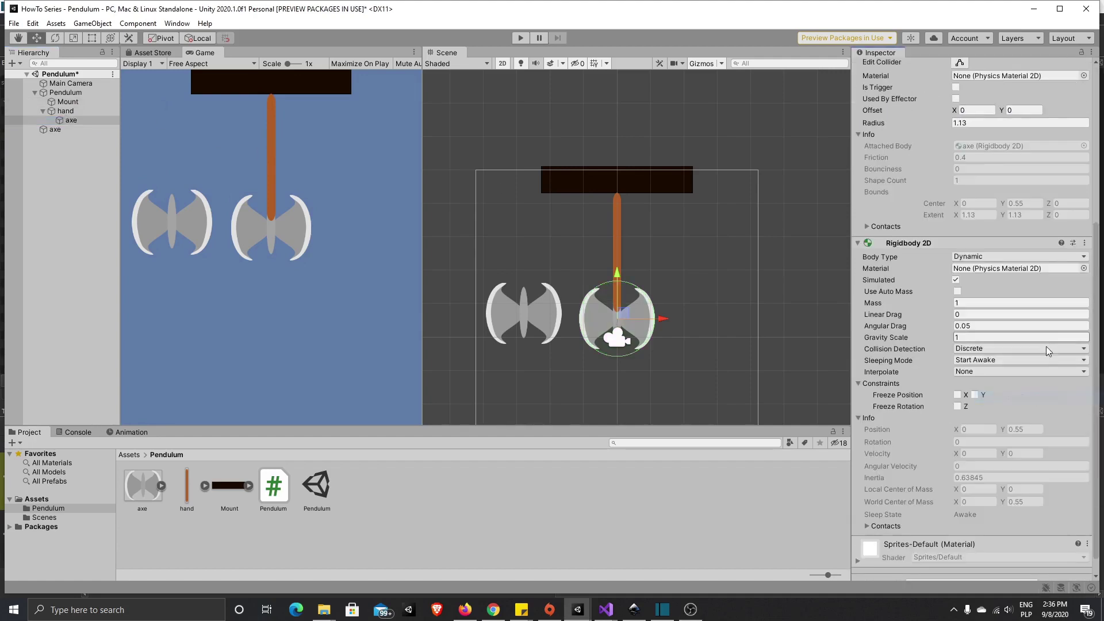
Remove the Rigidbody 2D component from the axe under hand and start the game
left_click(1084, 243)
left_click(1056, 272)
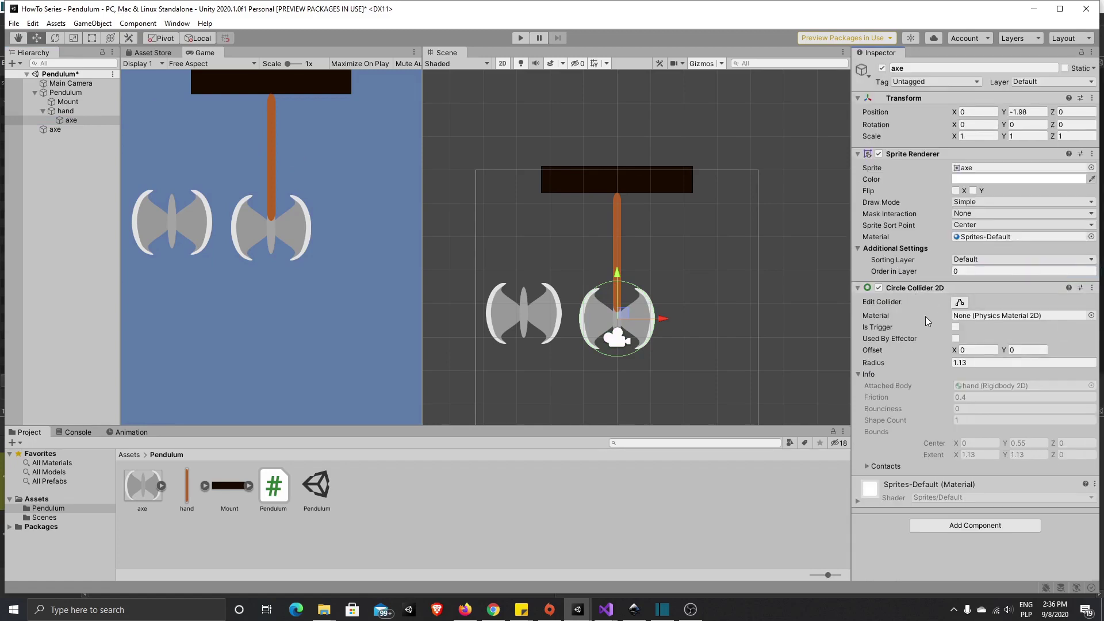
left_click(521, 38)
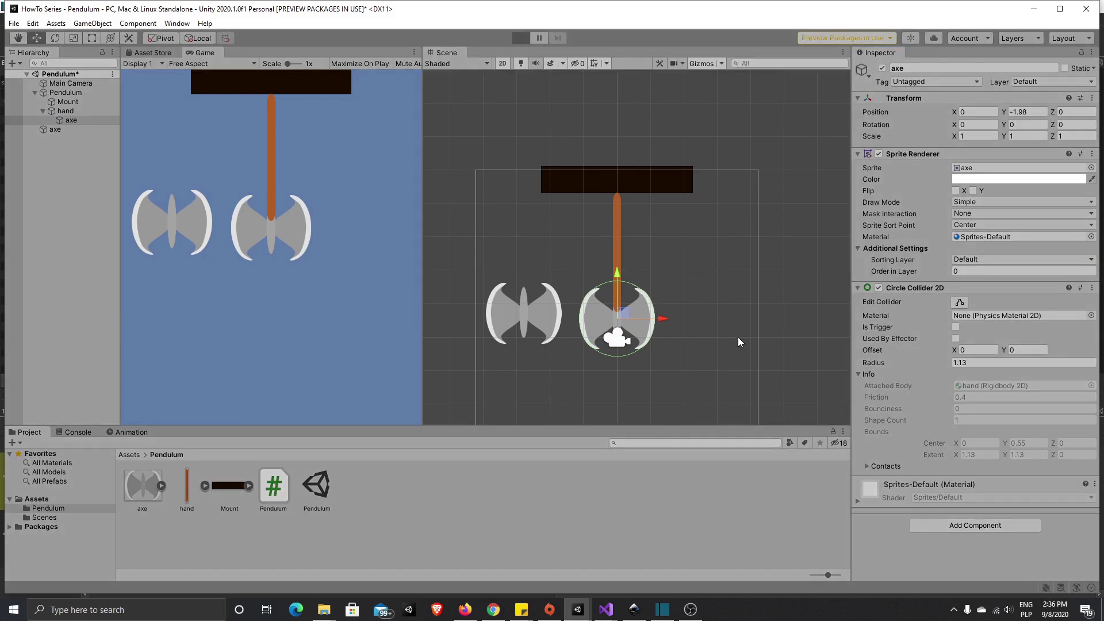